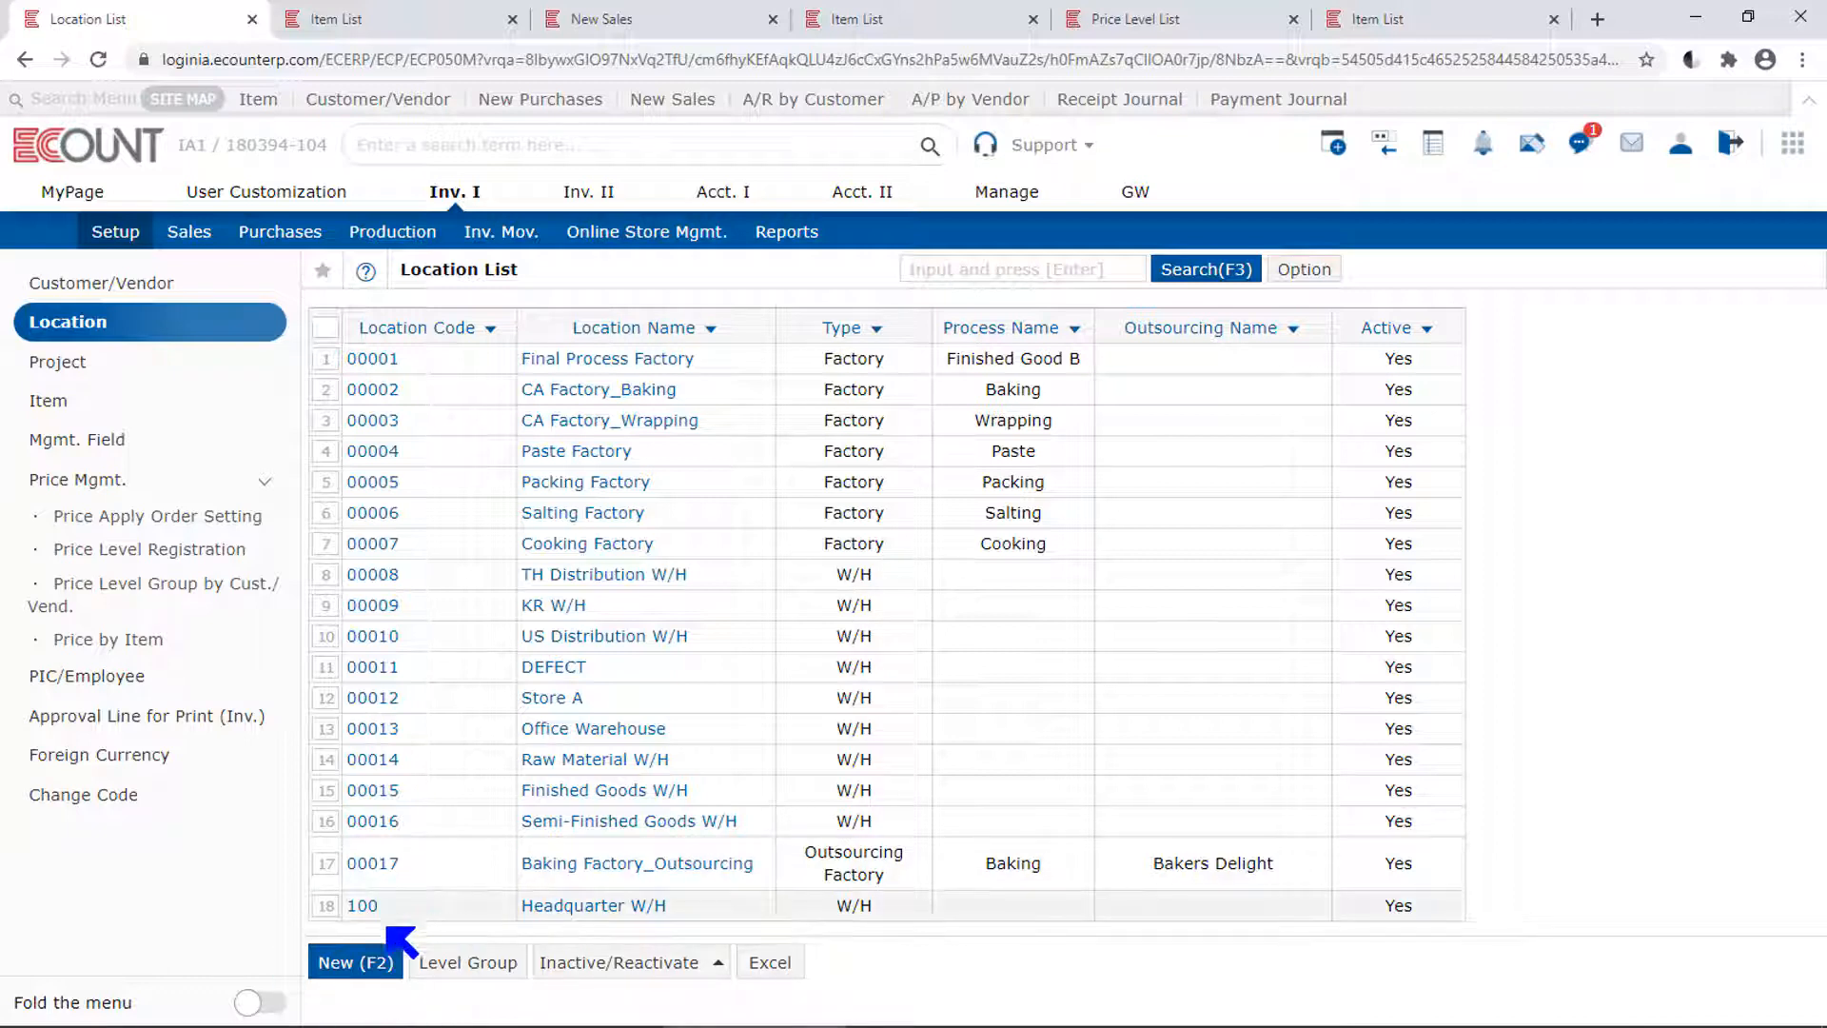
# Open a new location form and view the fields for the Factory and Outsourcing Factory types, ending on Factory
pyautogui.click(364, 963)
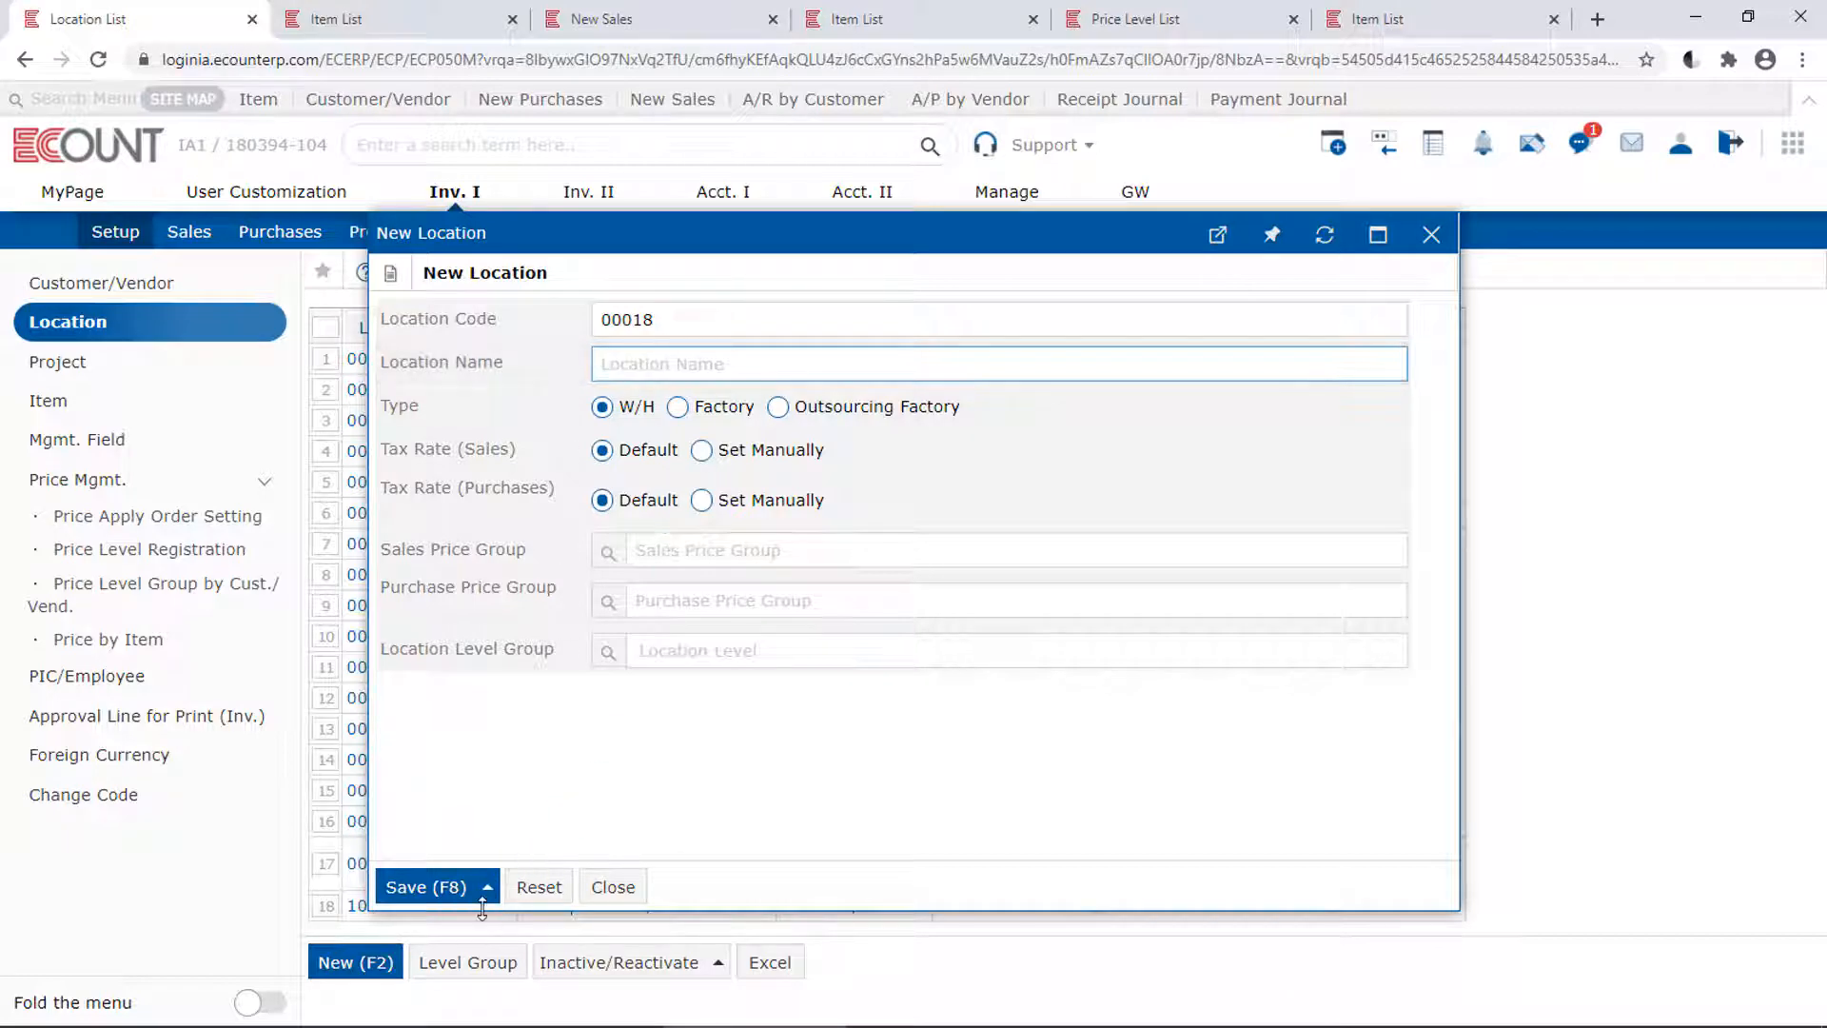
pyautogui.click(515, 410)
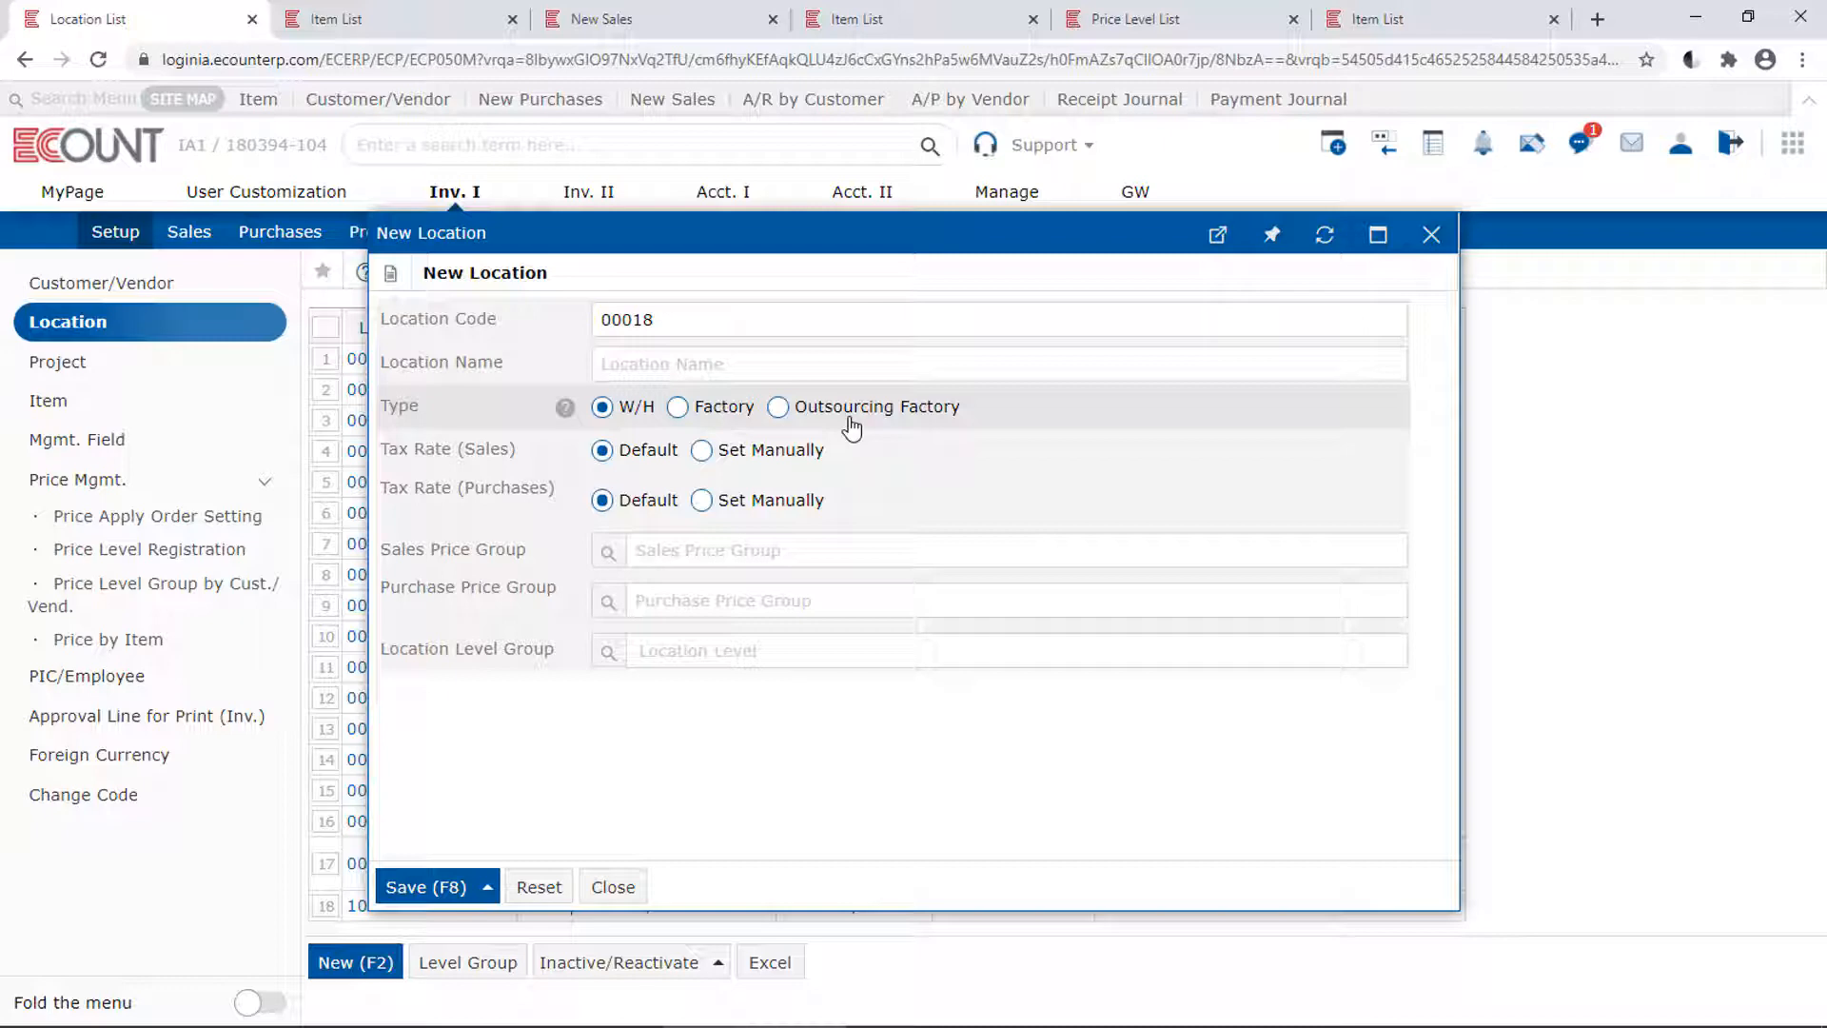
pyautogui.click(725, 410)
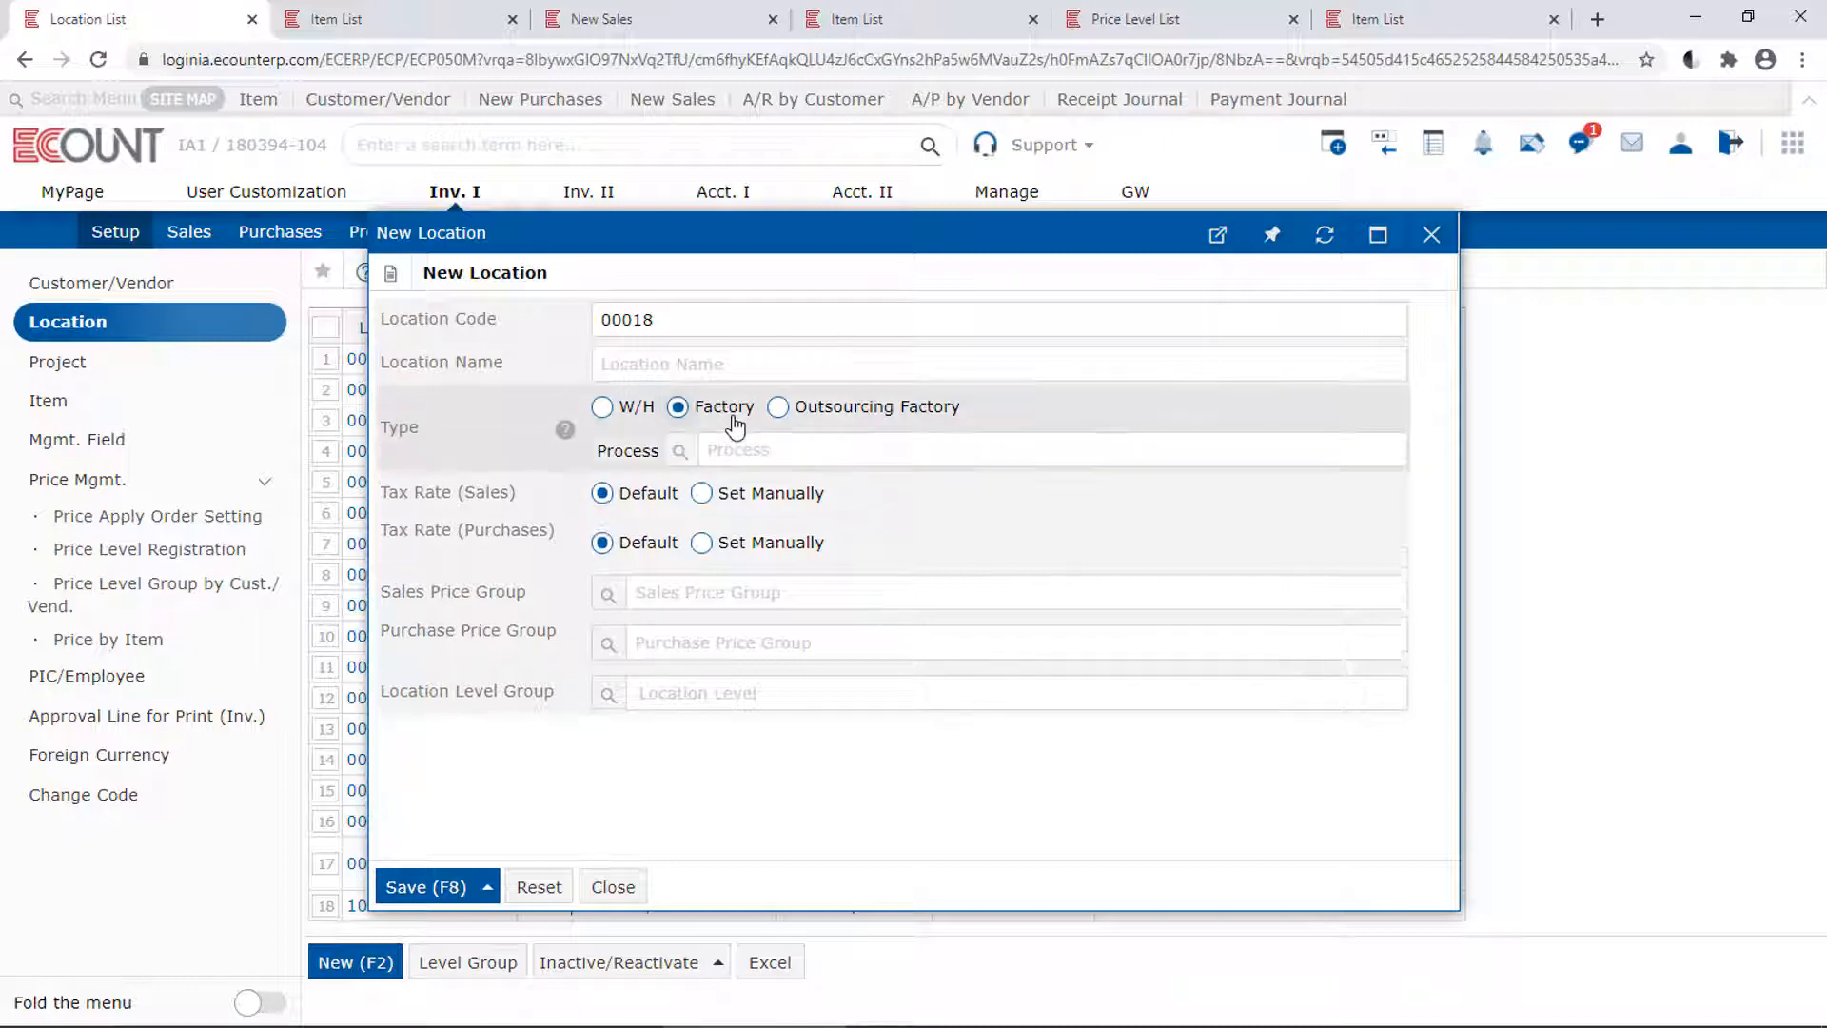
pyautogui.click(818, 409)
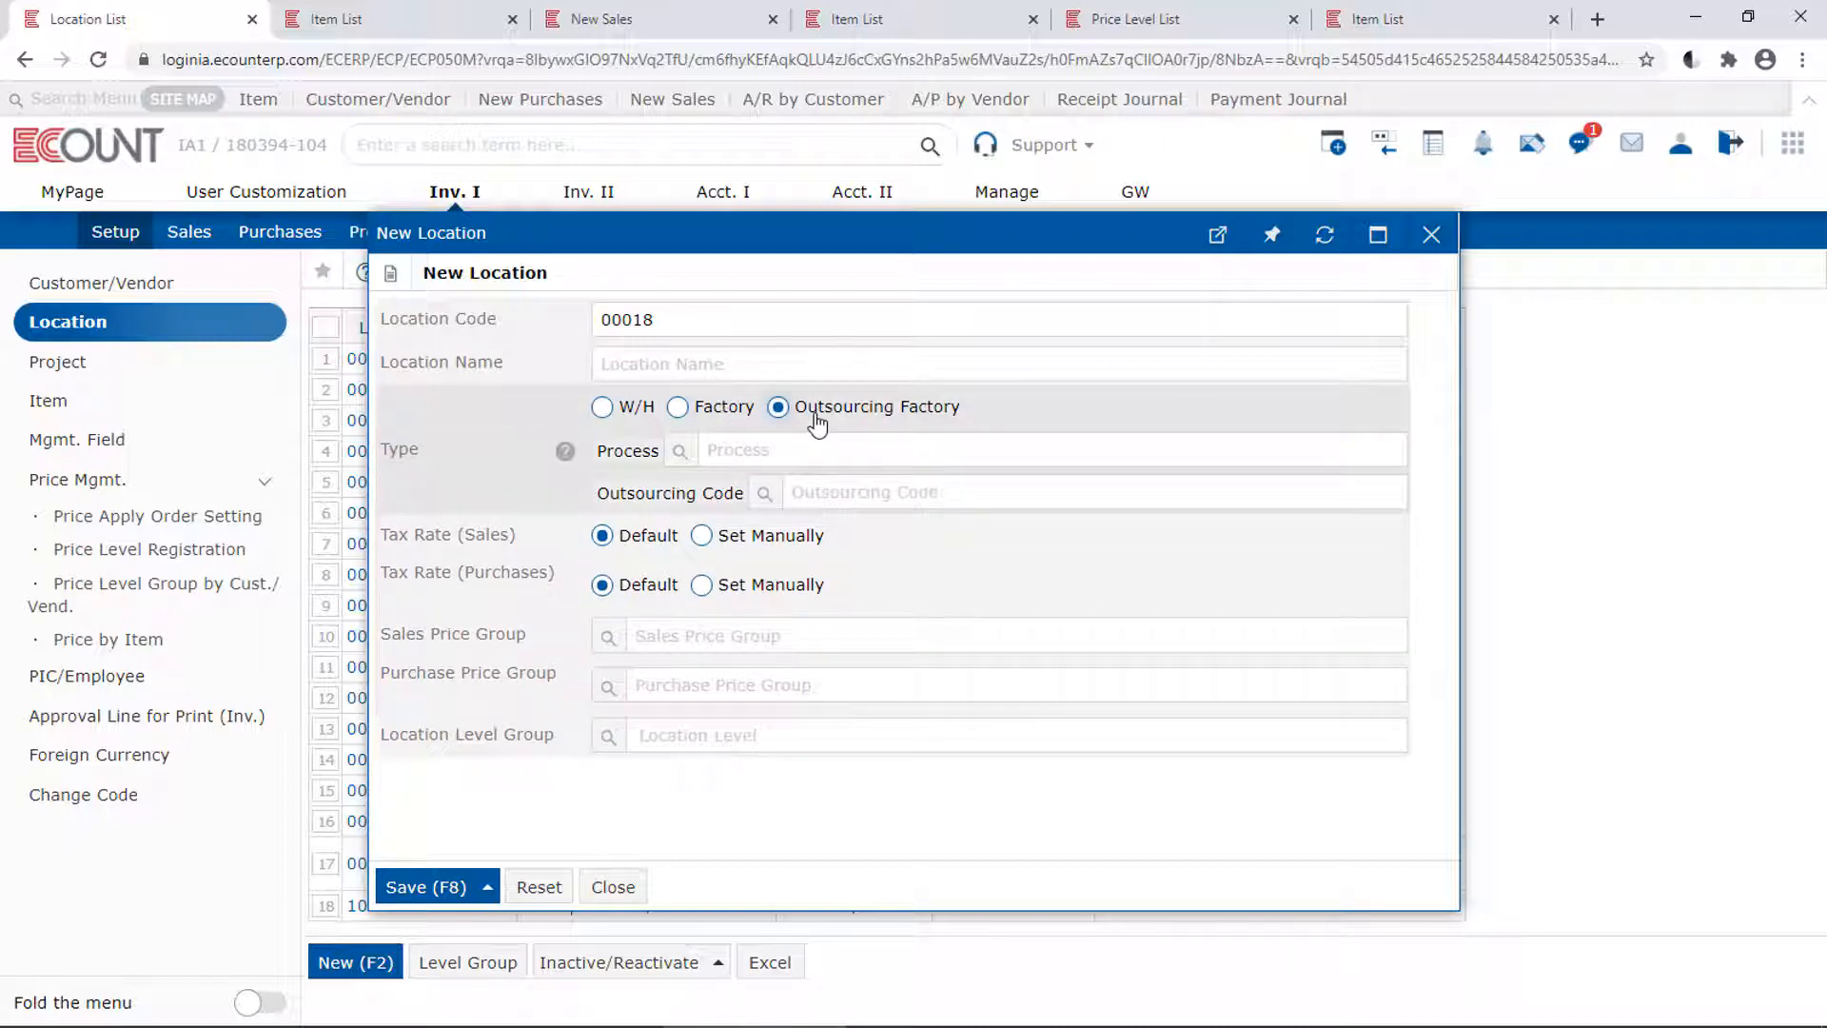
pyautogui.click(714, 424)
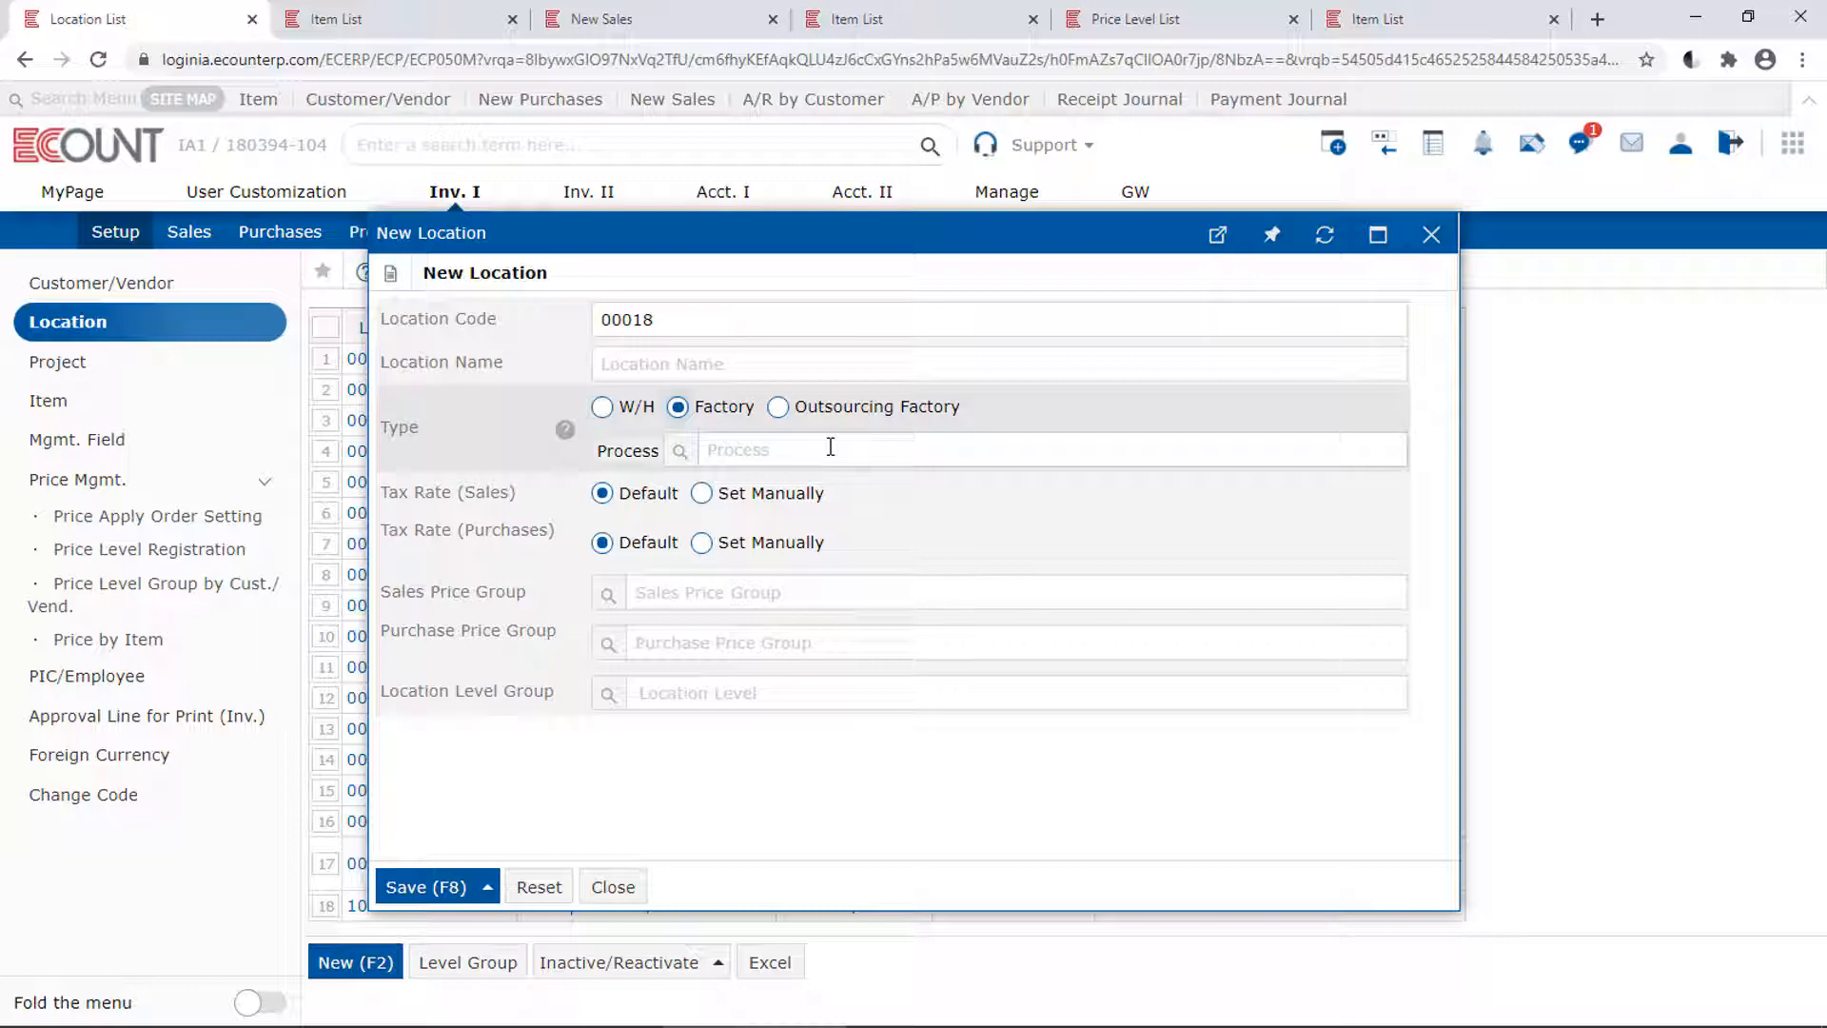
# Look up the Factory location's processes and view the blank new process form, closing it without saving
pyautogui.click(674, 453)
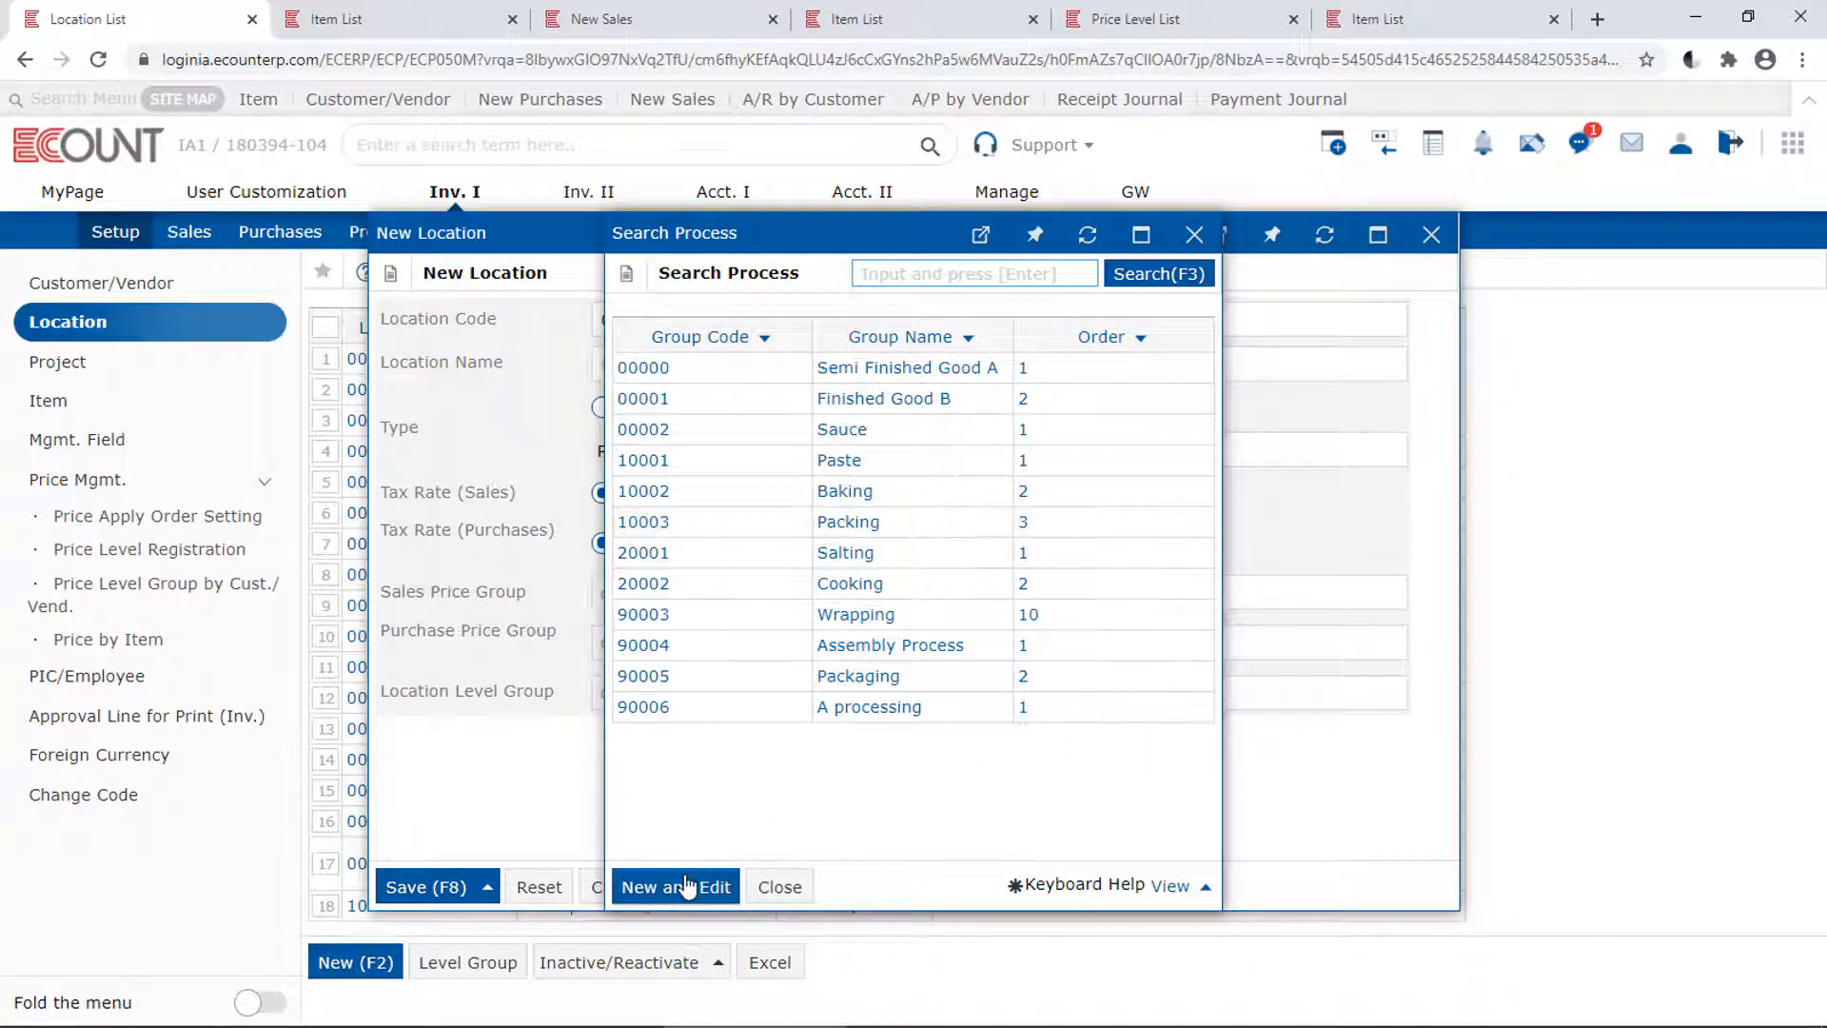
pyautogui.click(688, 886)
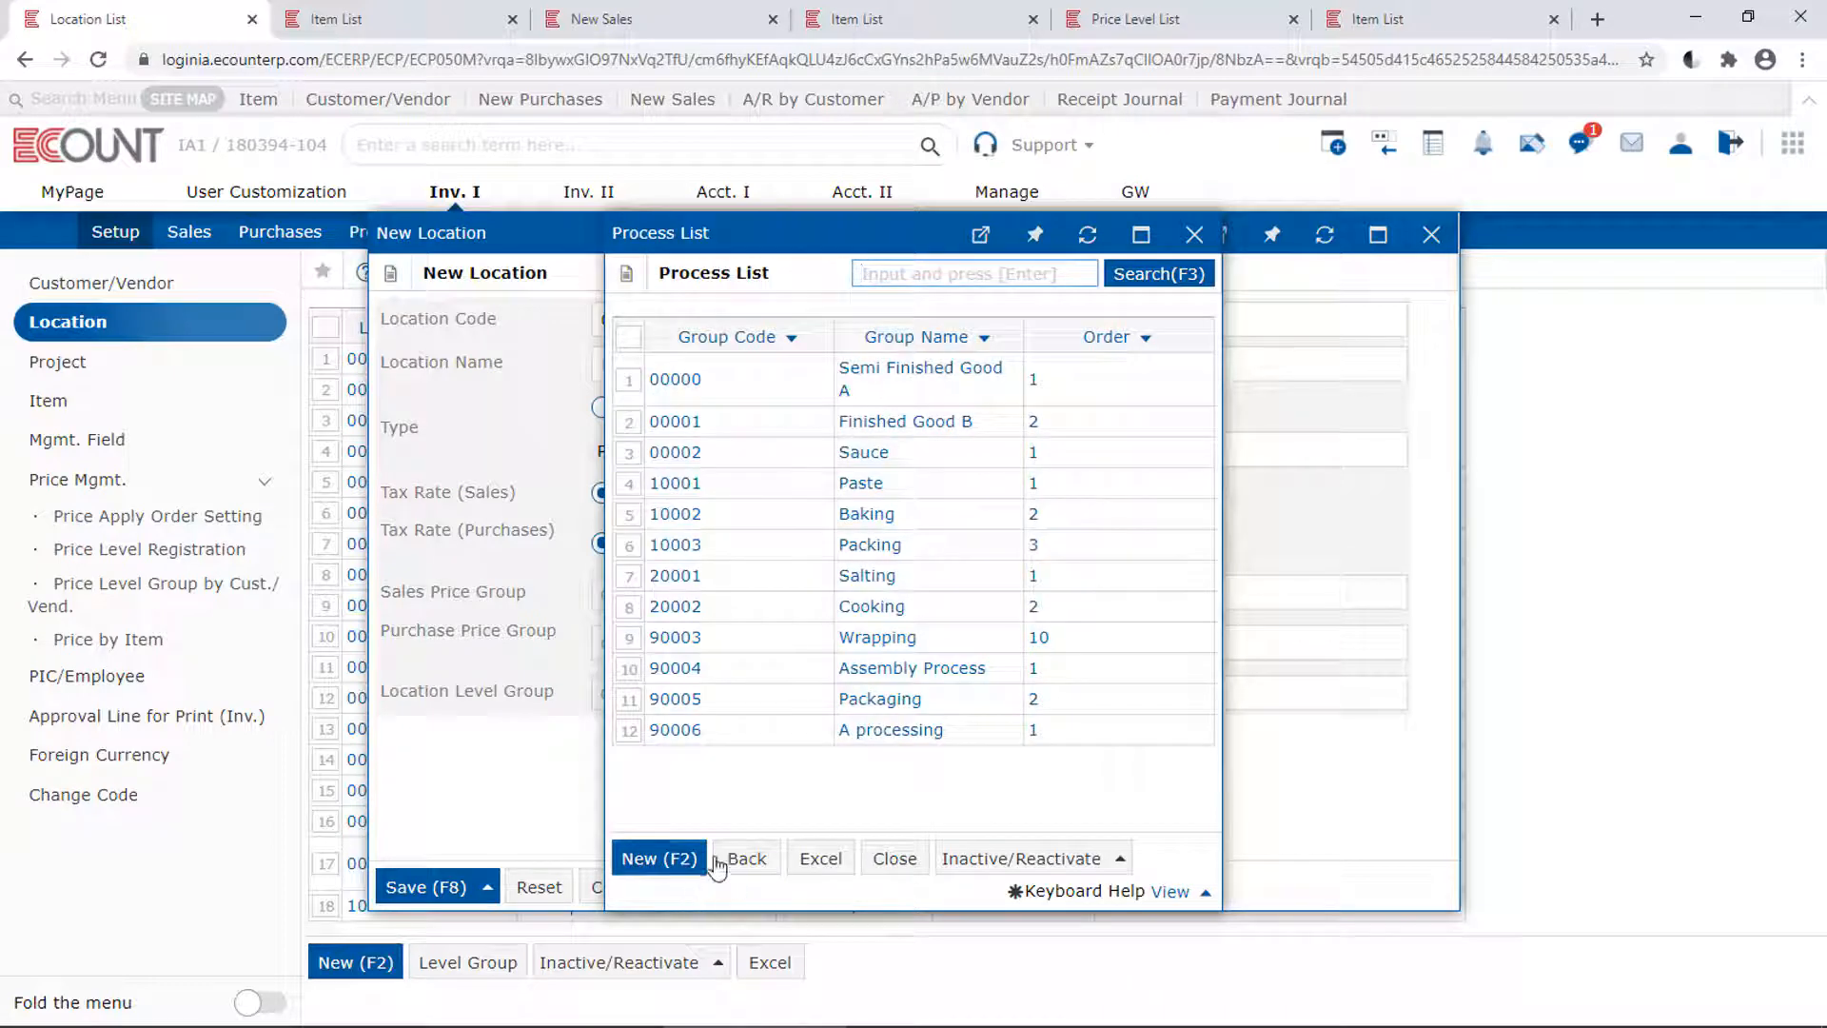
pyautogui.click(698, 863)
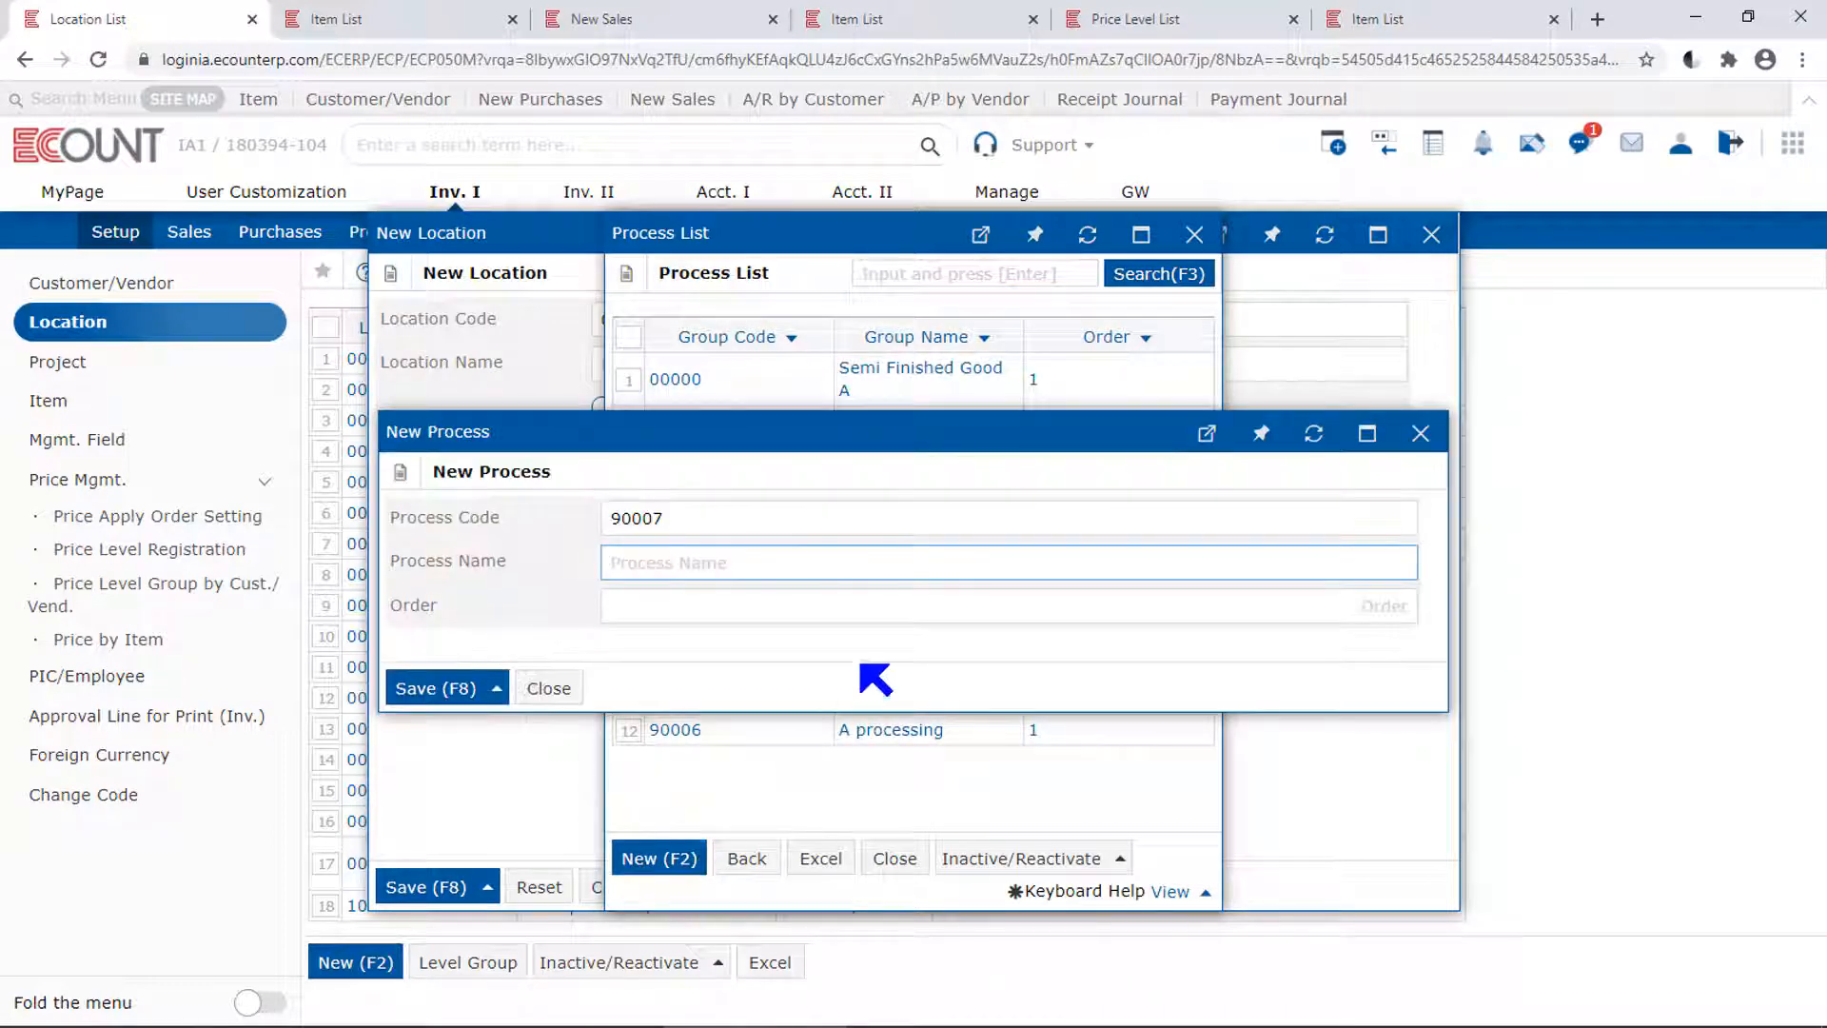
pyautogui.click(911, 694)
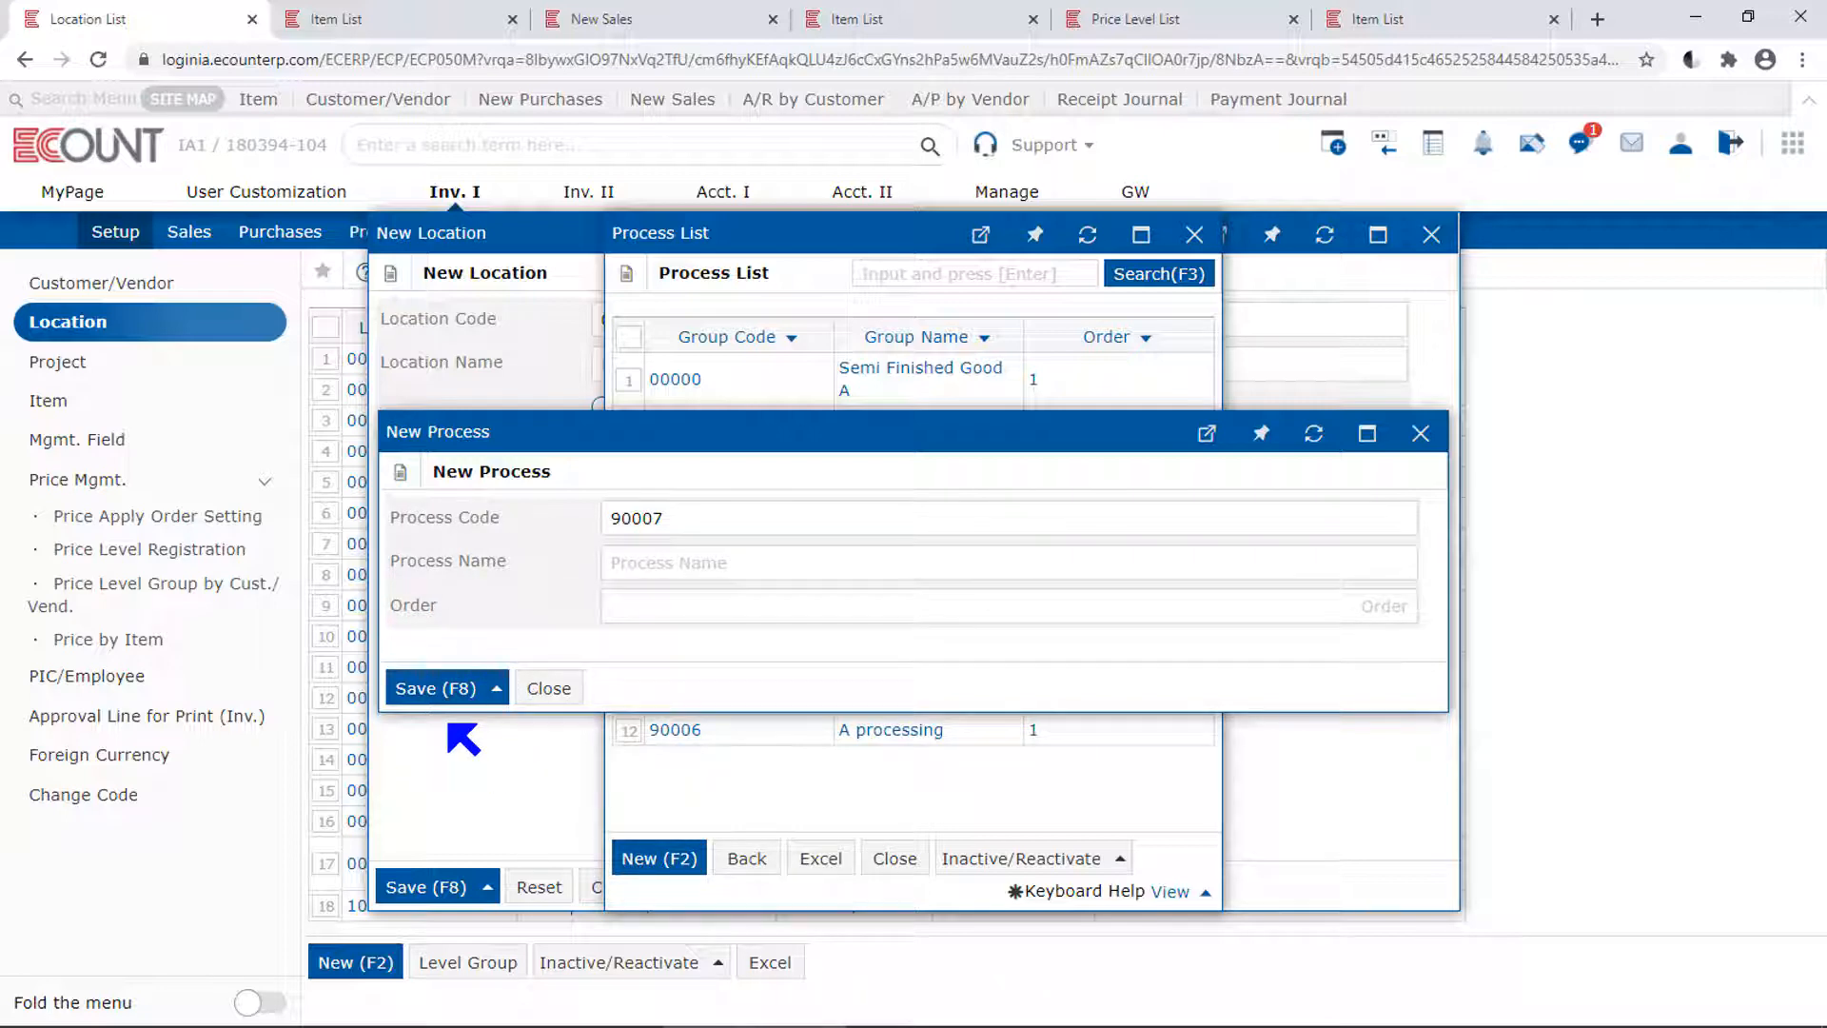
pyautogui.click(550, 691)
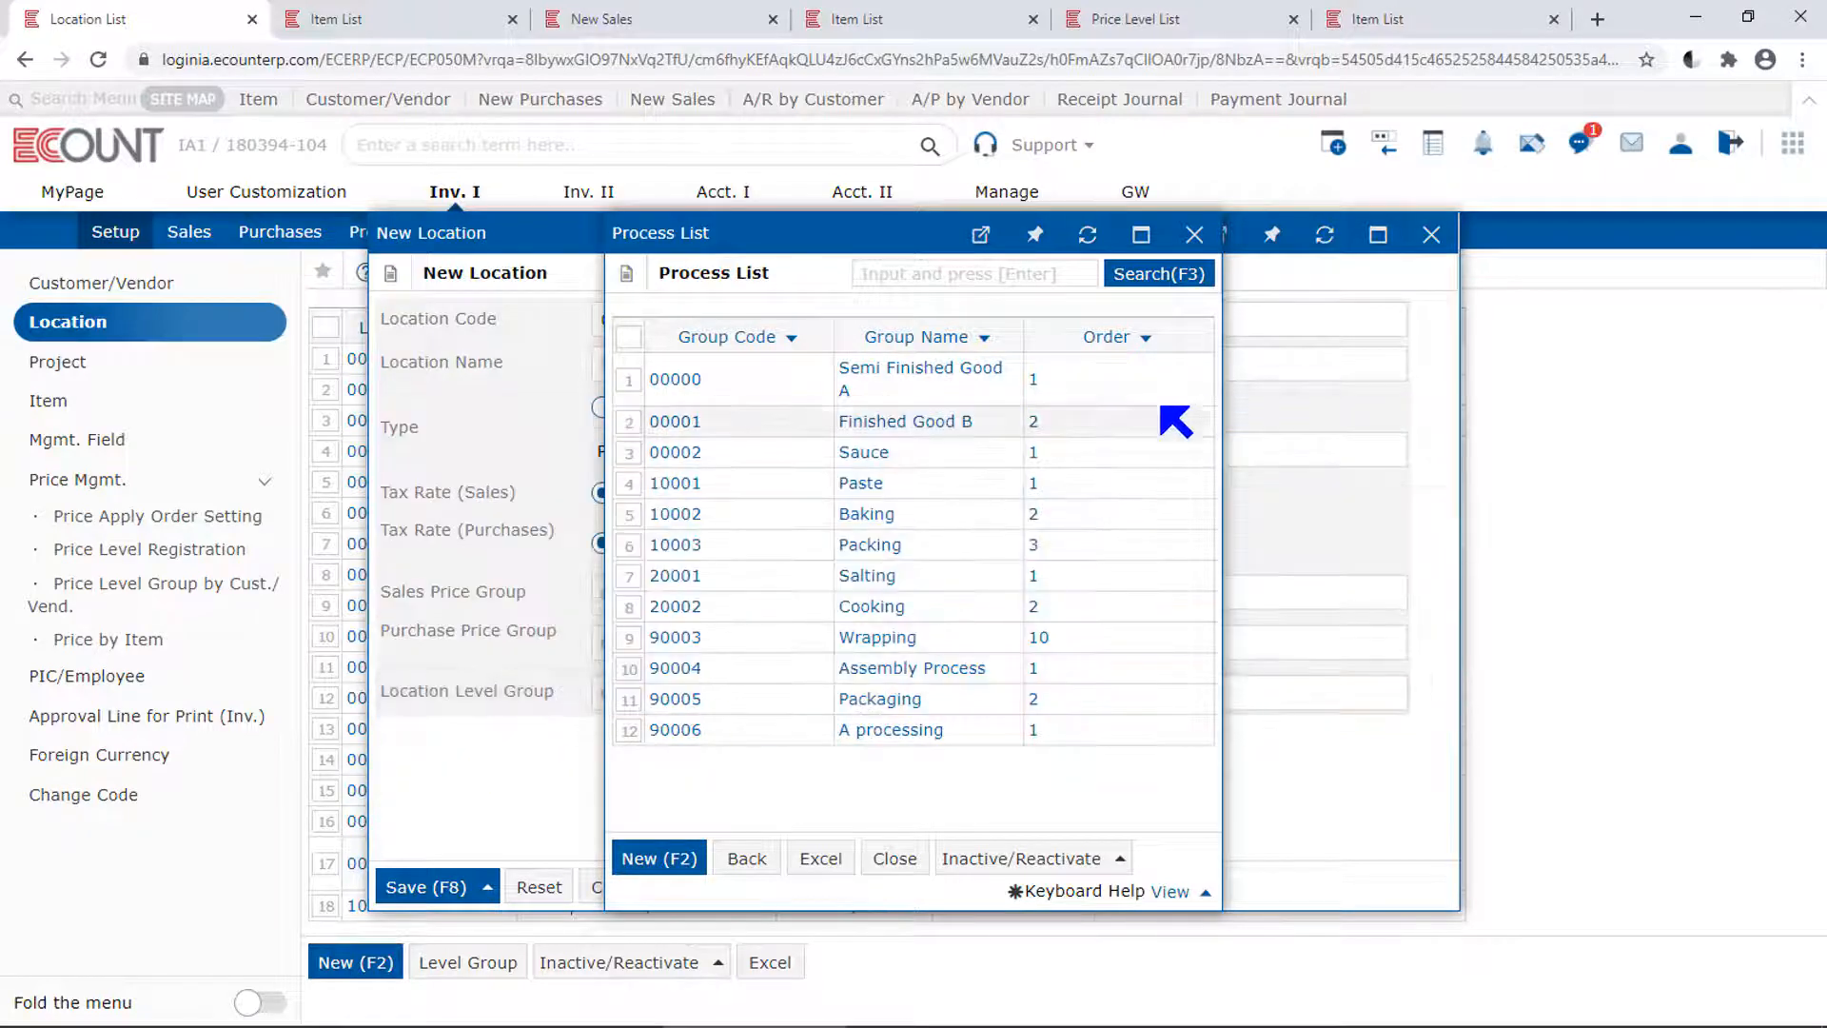
# Examine the order numbers of Semi Finished Good A and Finished Good B in the process list, and close the open forms unsaved
pyautogui.moveTo(1179, 346); pyautogui.dragTo(1050, 351)
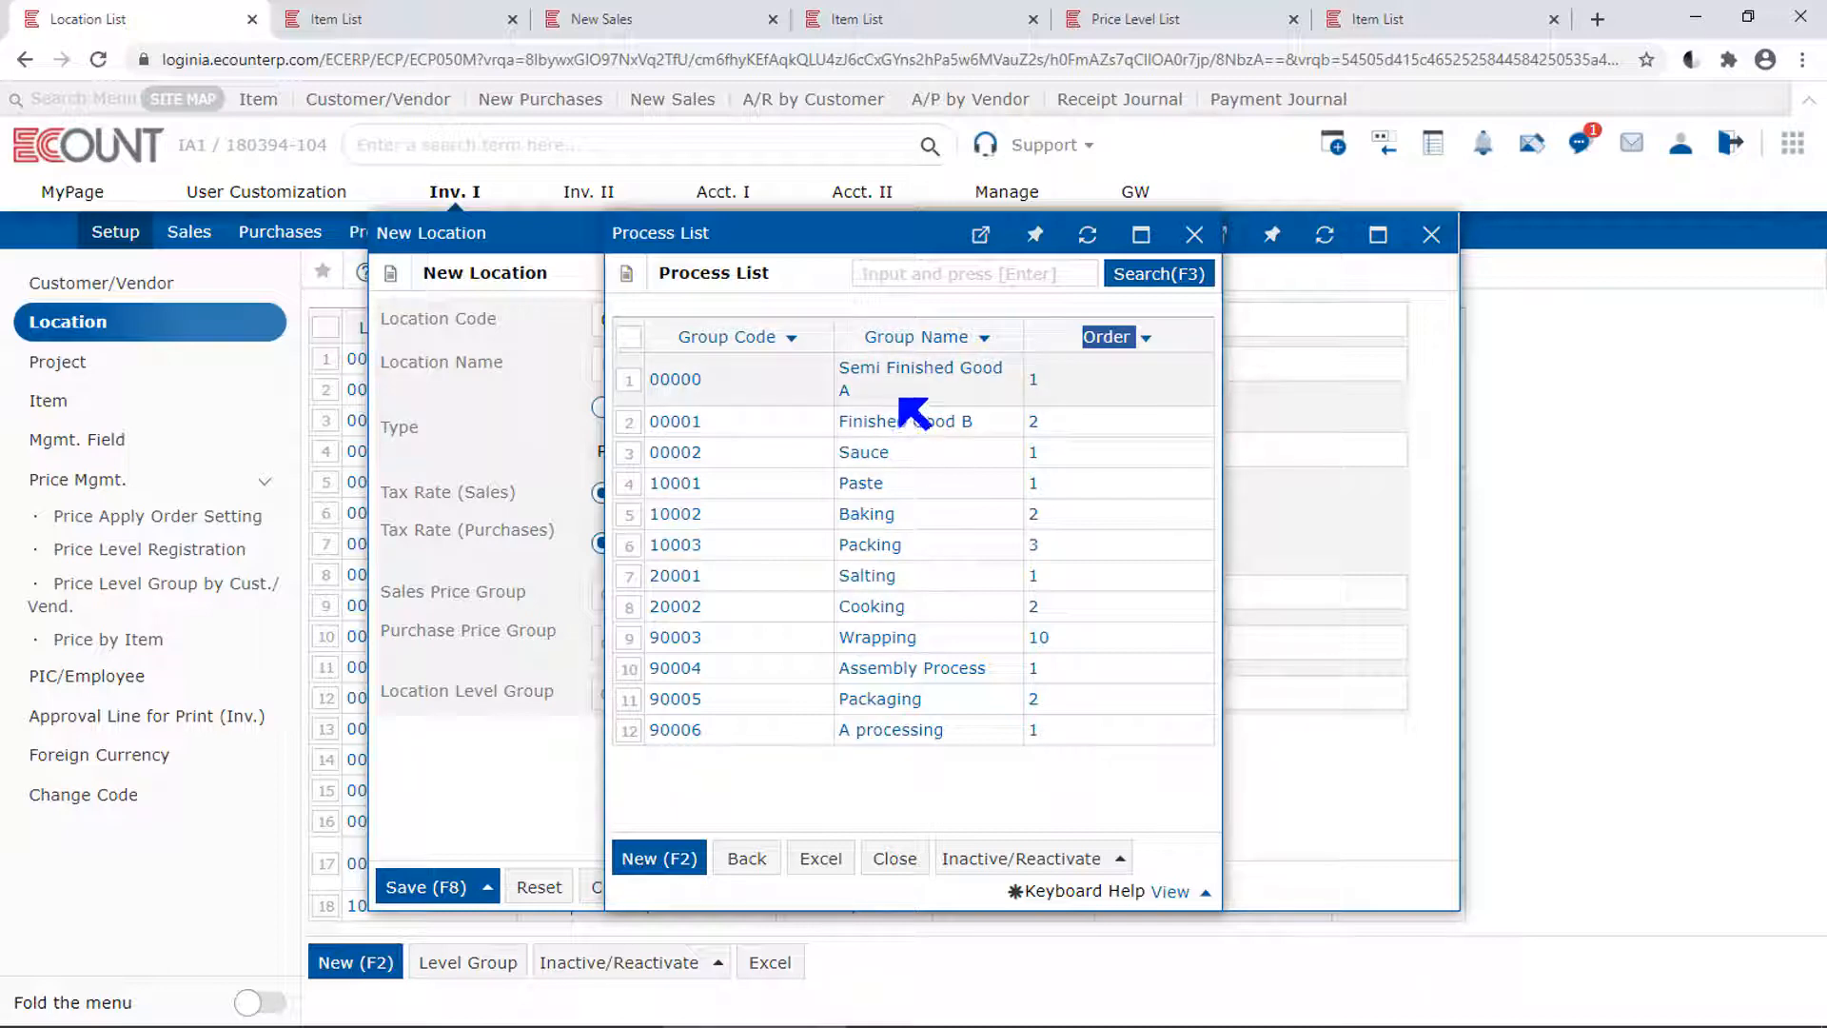
pyautogui.moveTo(897, 398); pyautogui.dragTo(837, 366)
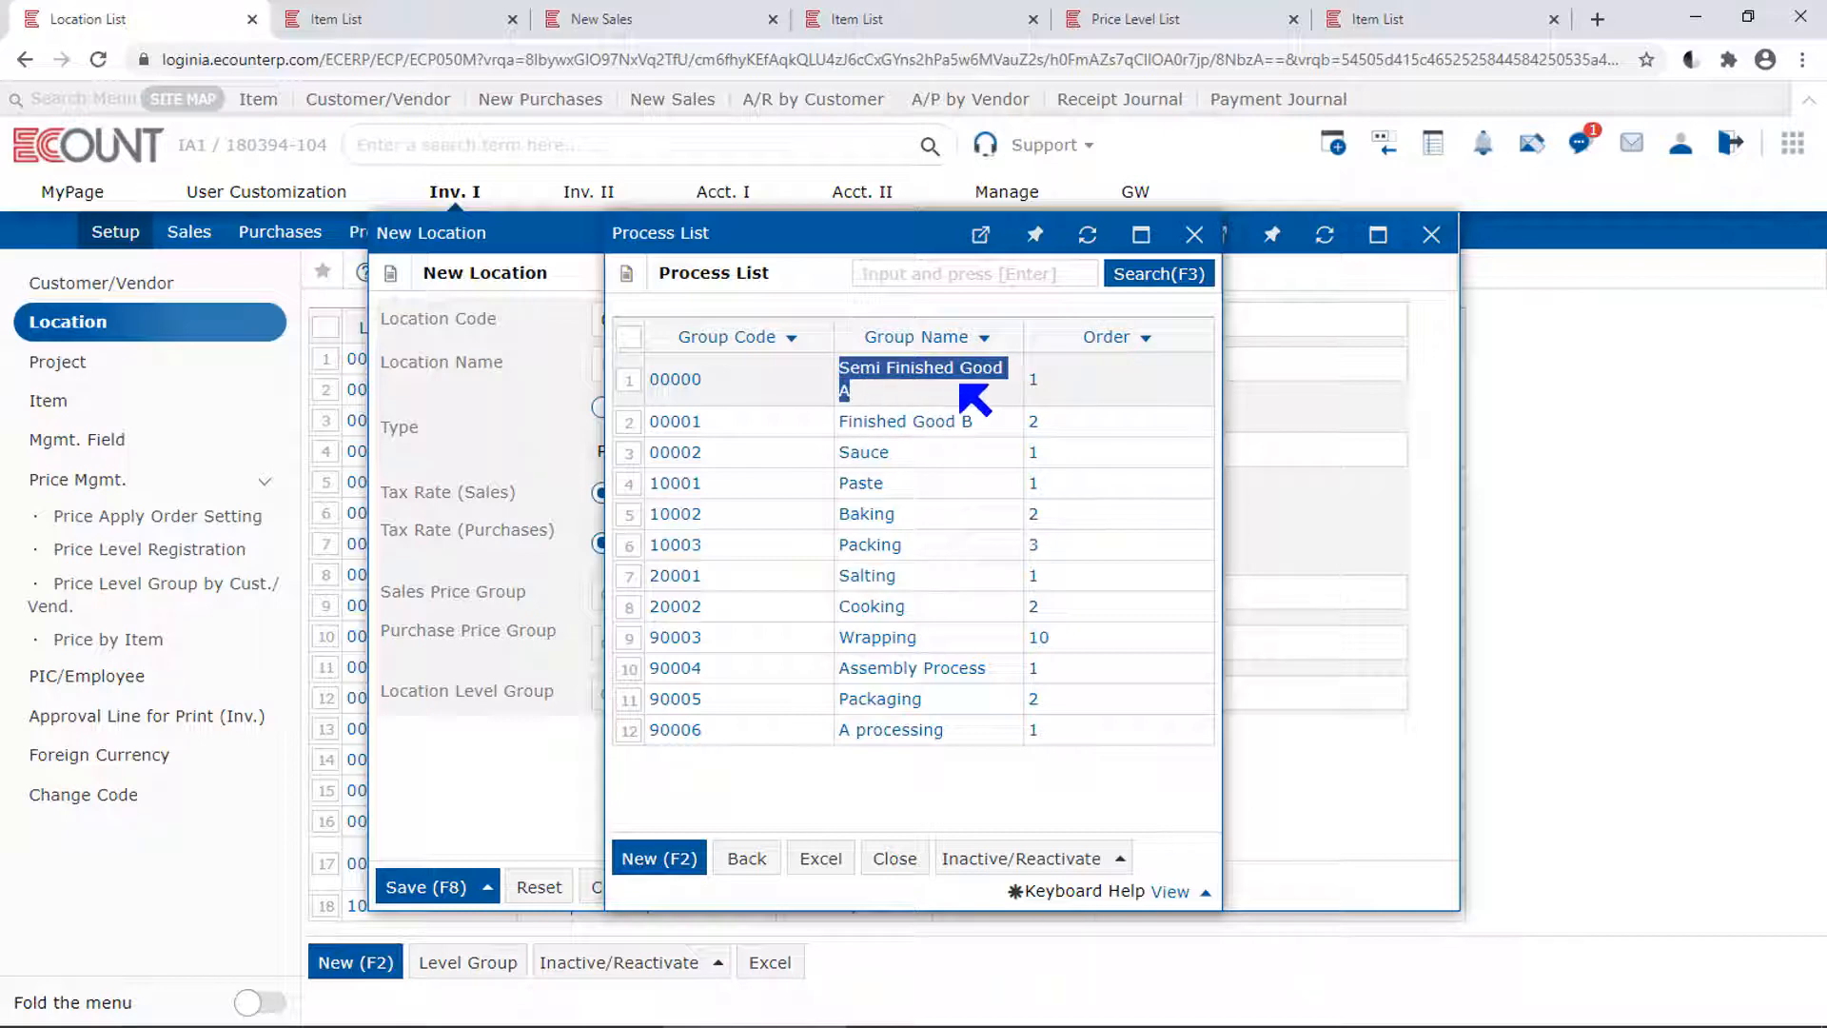
pyautogui.moveTo(994, 419); pyautogui.dragTo(799, 430)
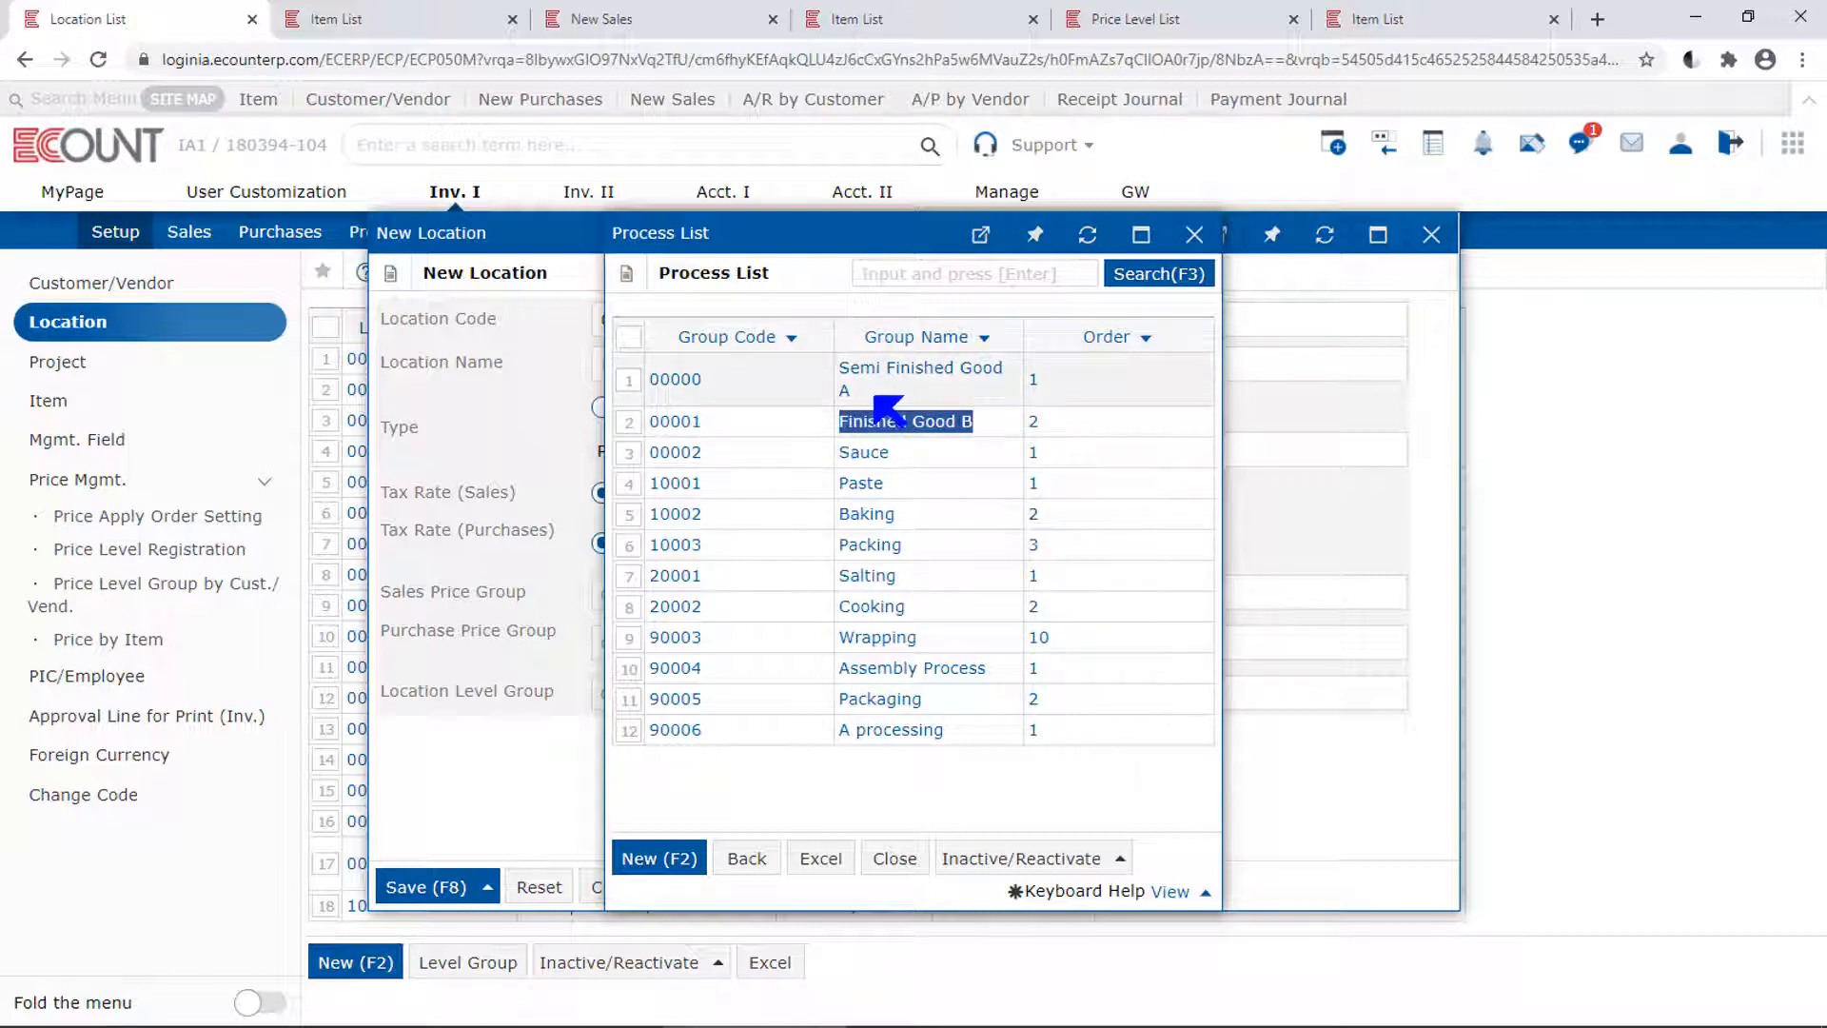
pyautogui.click(868, 388)
pyautogui.moveTo(868, 387); pyautogui.dragTo(838, 367)
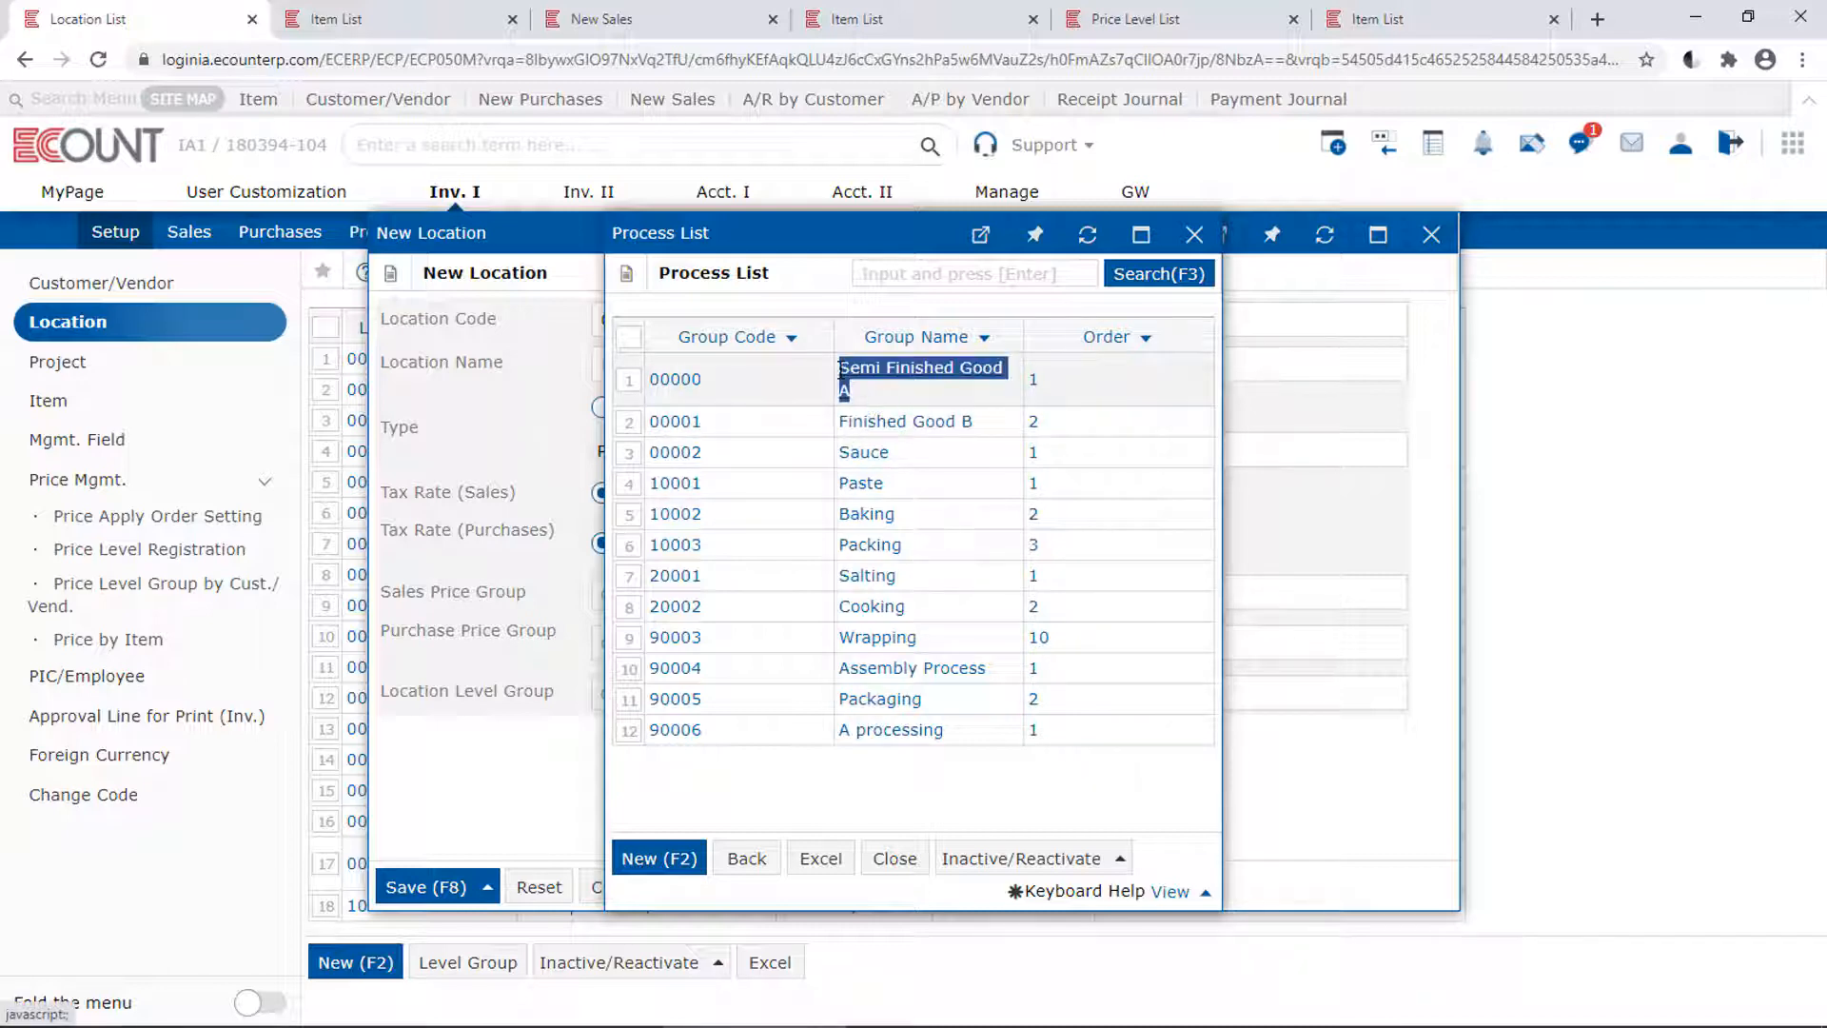
pyautogui.click(1051, 384)
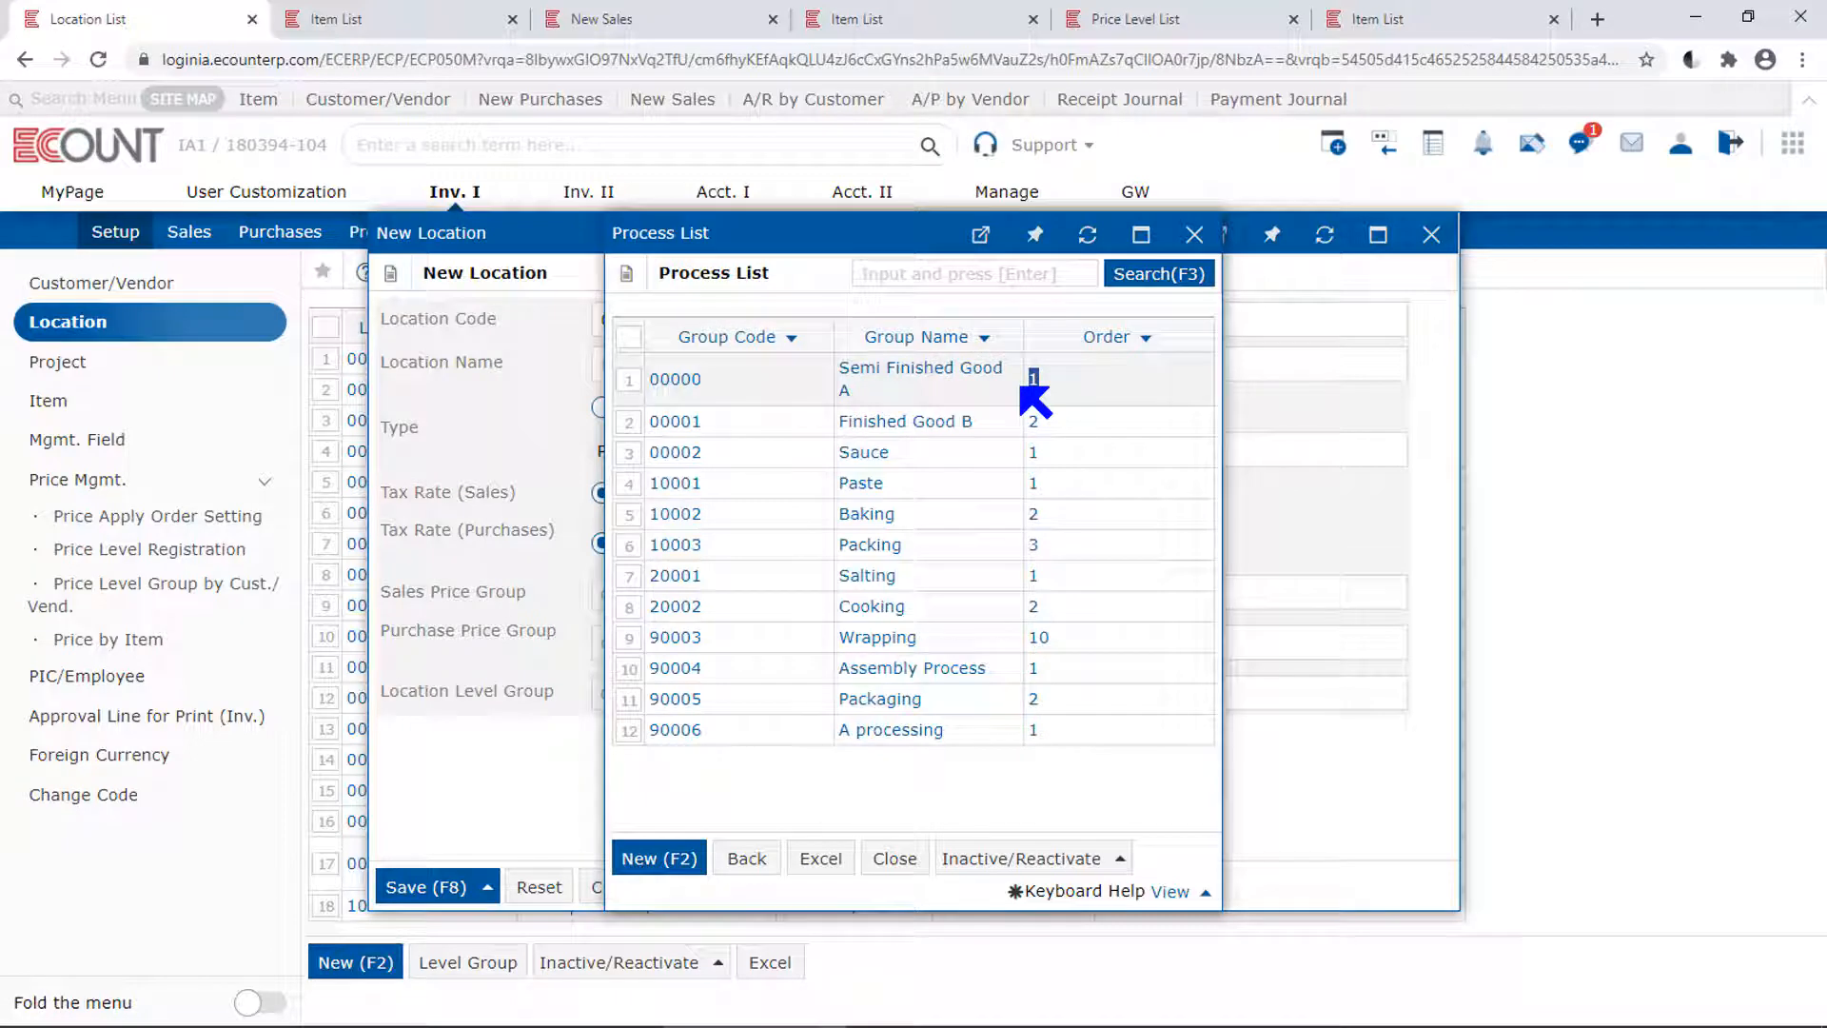
pyautogui.moveTo(971, 421); pyautogui.dragTo(817, 425)
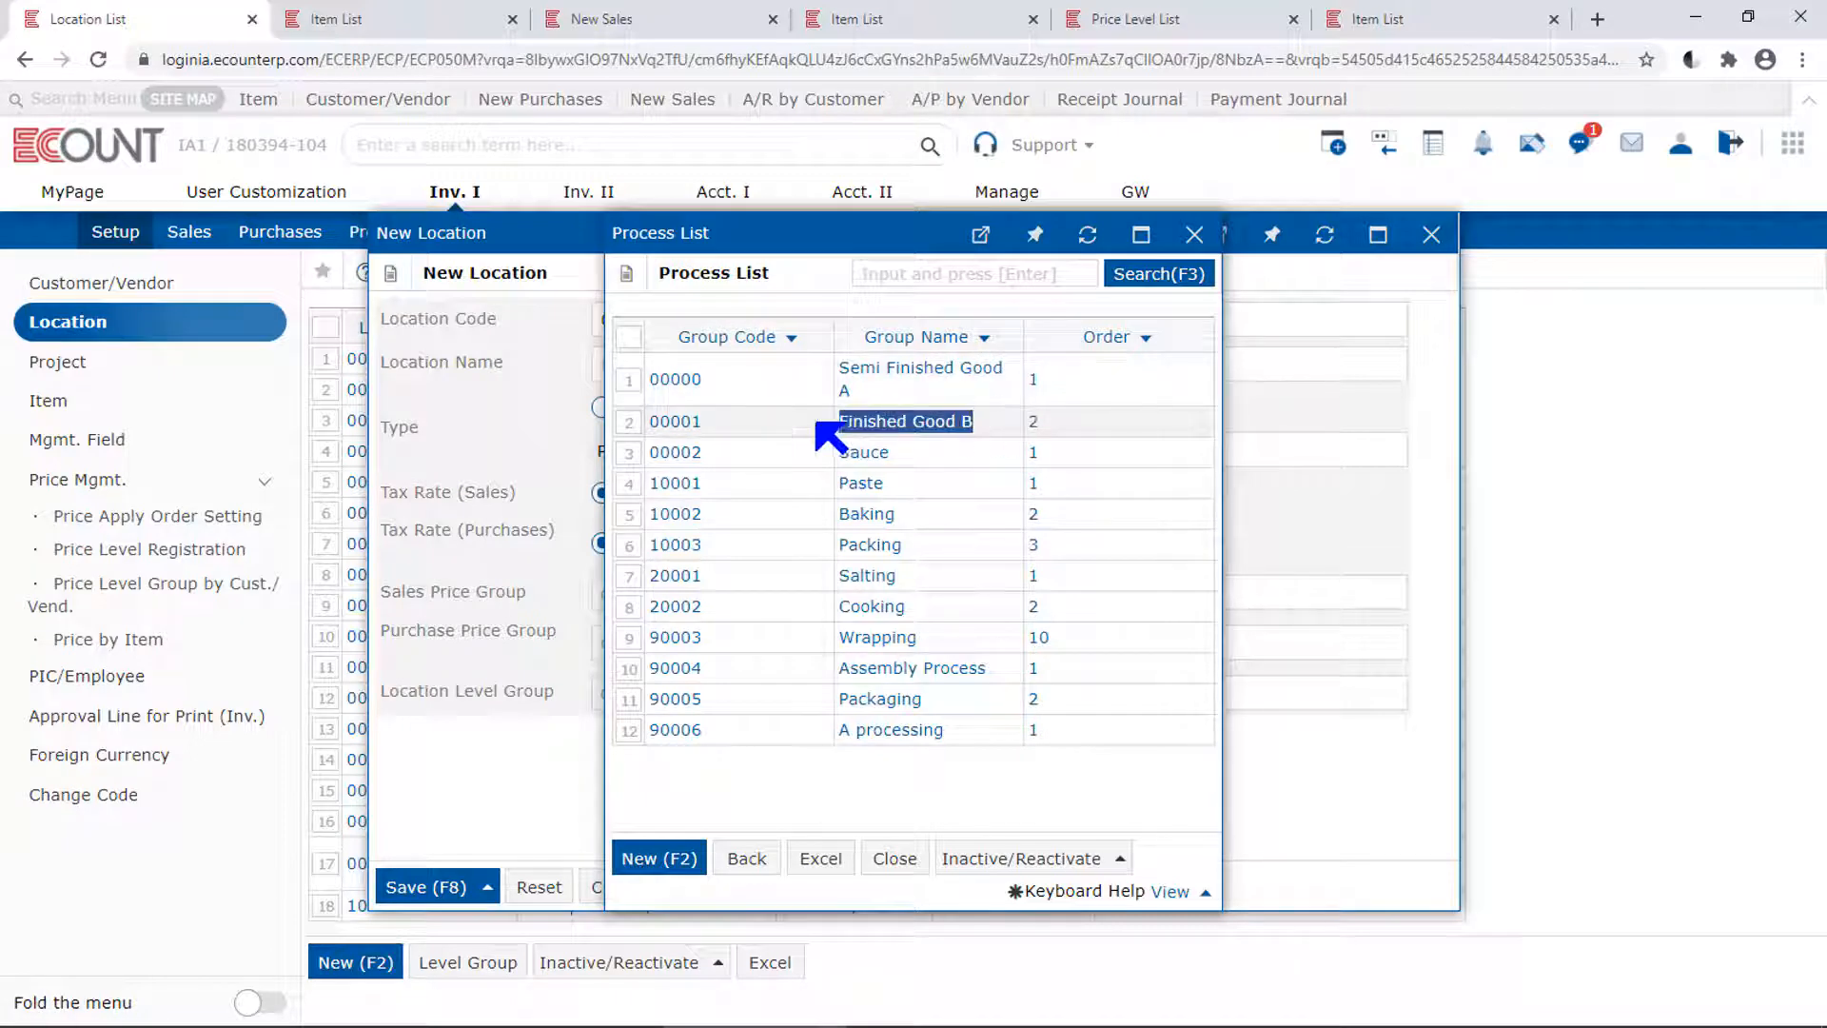
pyautogui.moveTo(1064, 419); pyautogui.dragTo(1008, 419)
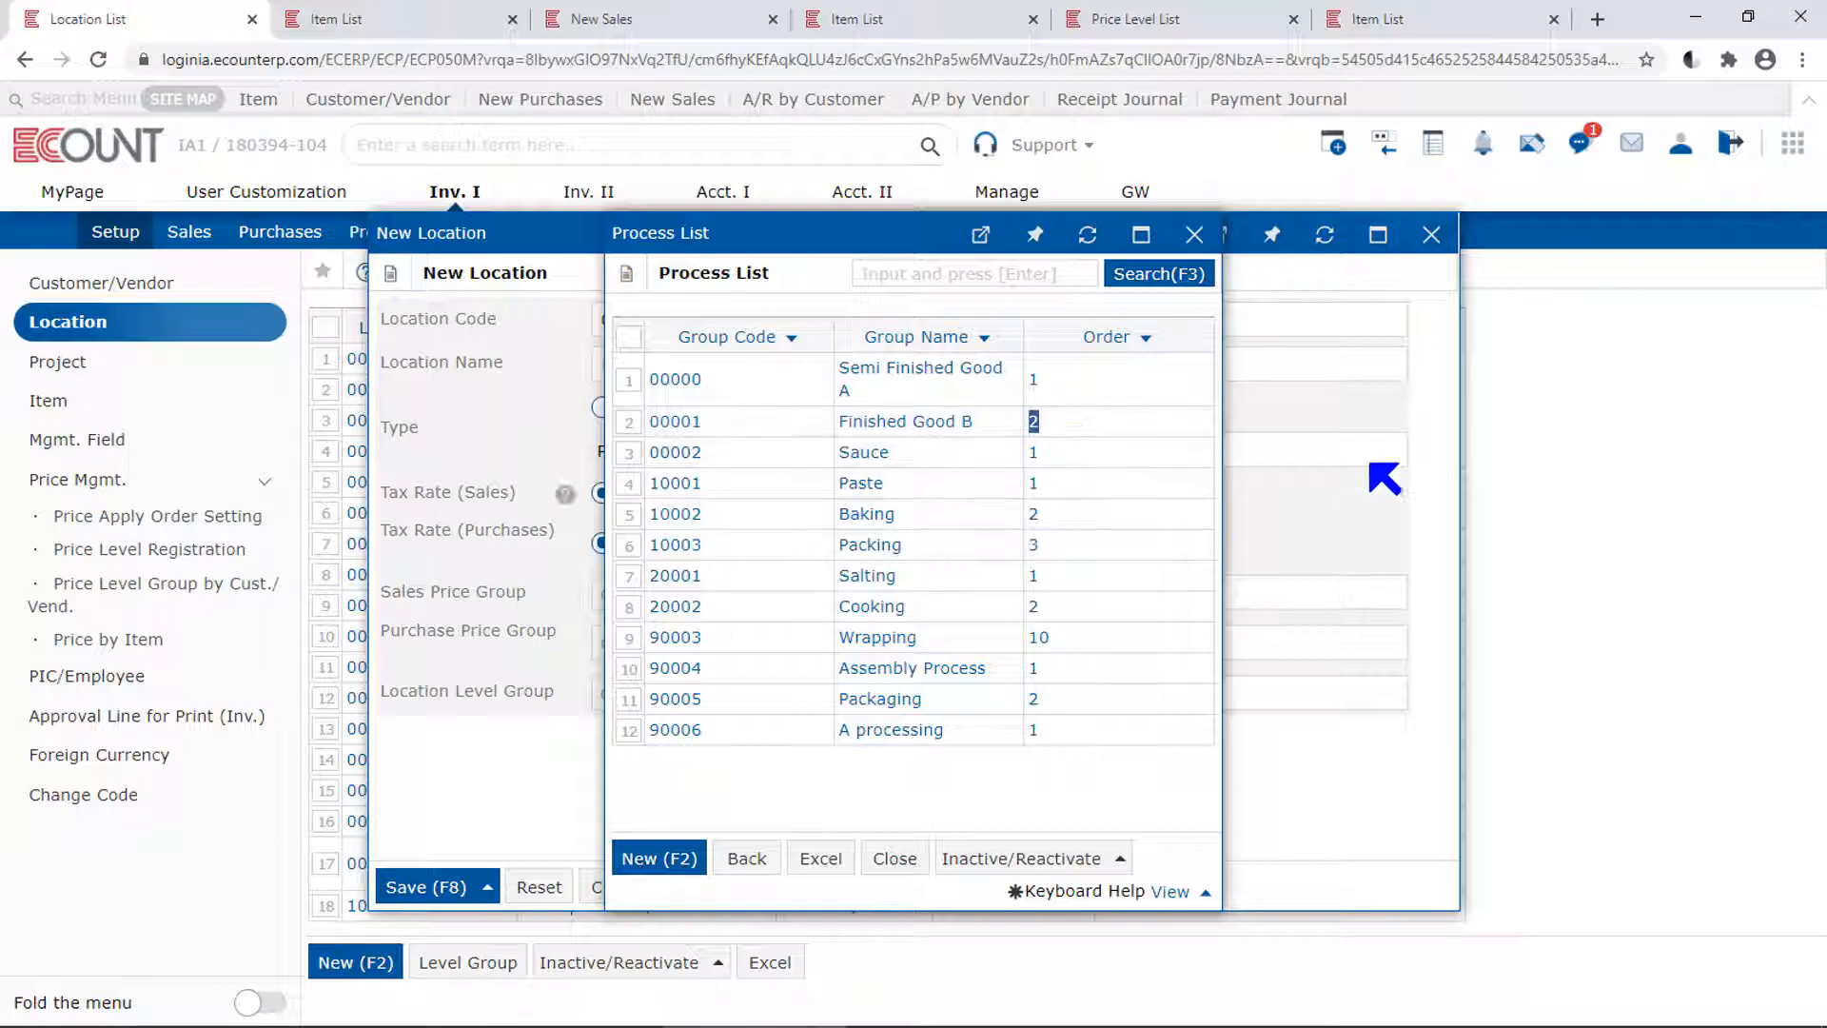
pyautogui.click(1194, 234)
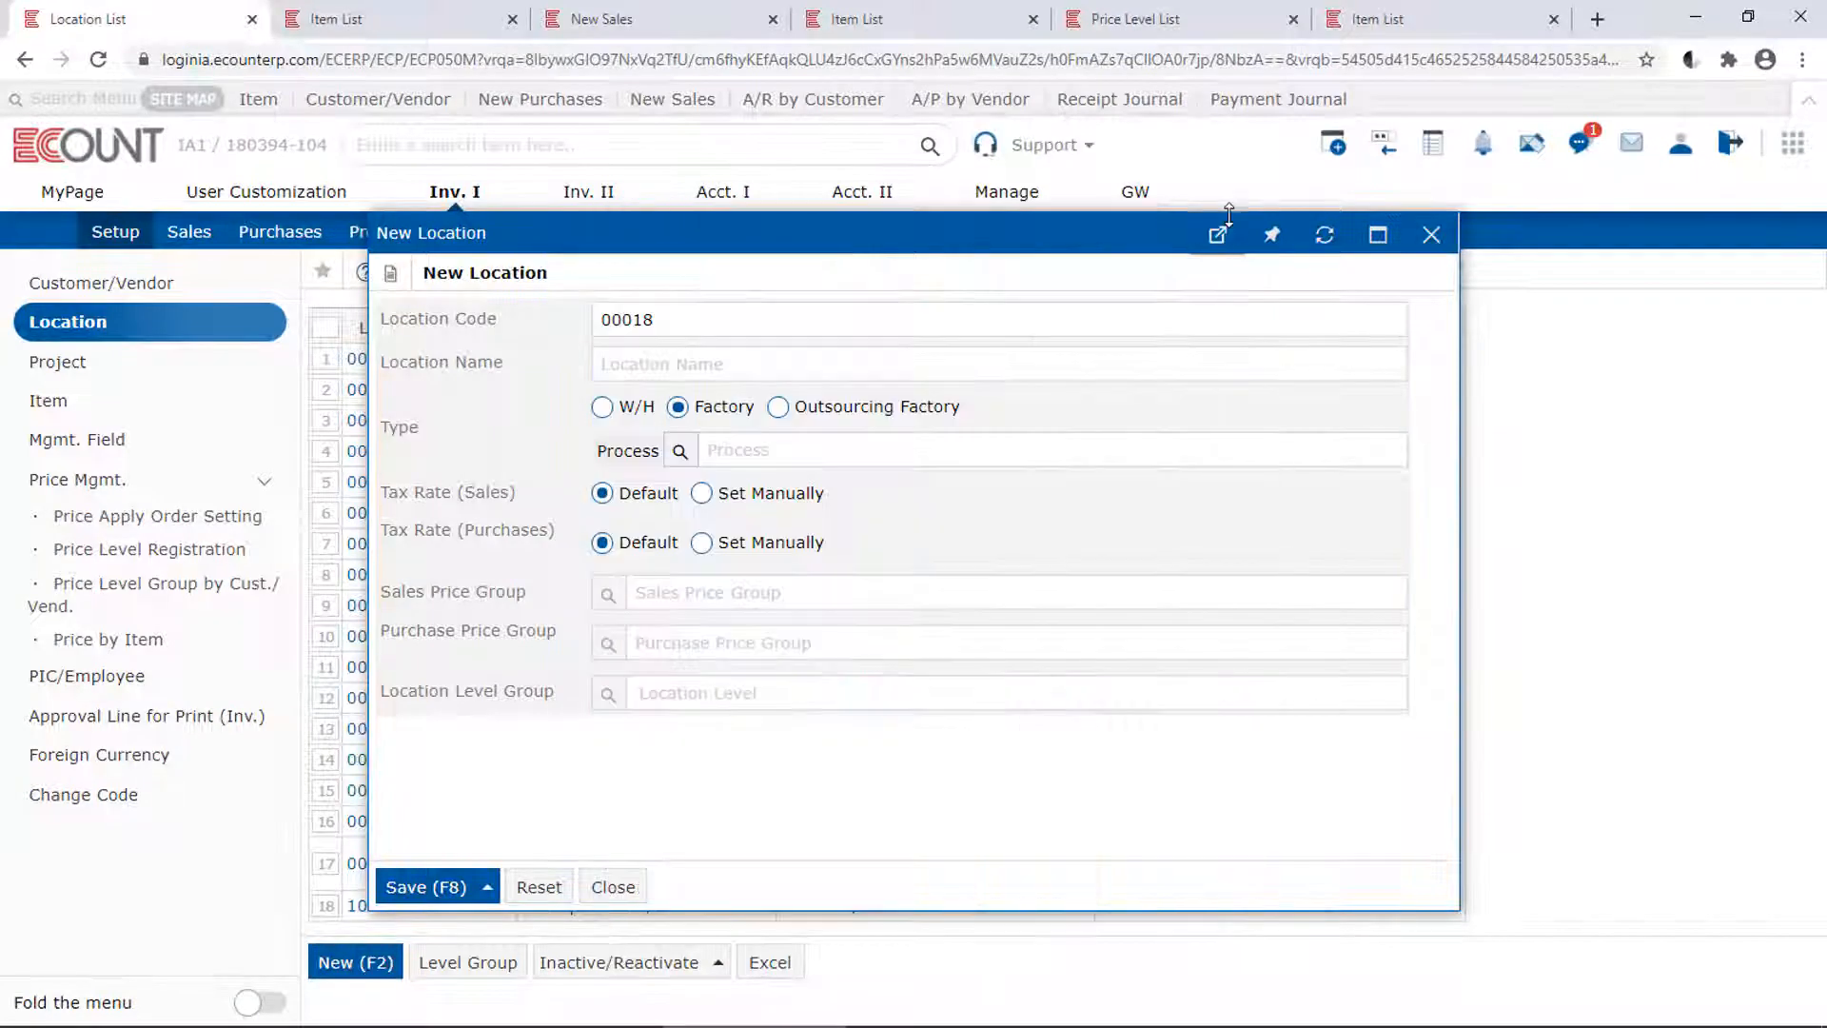
pyautogui.click(1431, 234)
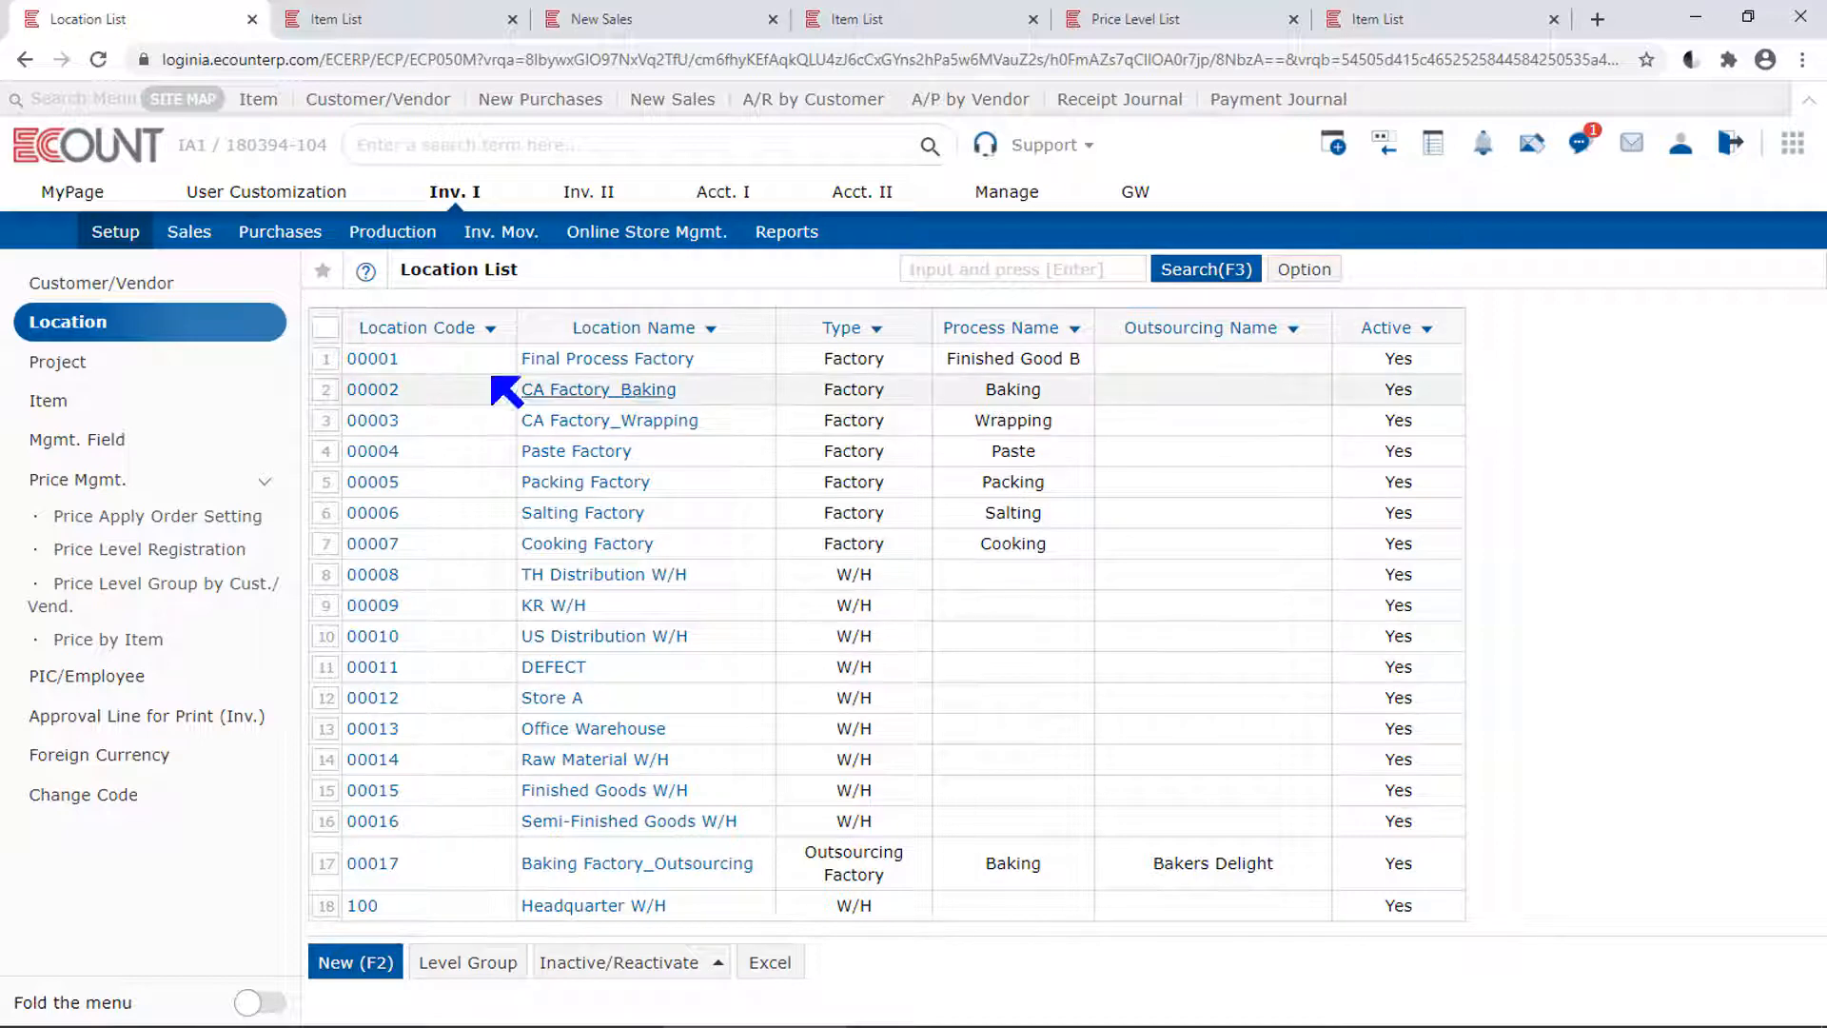
# Mark the CA Factory_Baking and CA Factory_Wrapping locations in the list and compare their names and processes
pyautogui.click(330, 393)
pyautogui.click(330, 423)
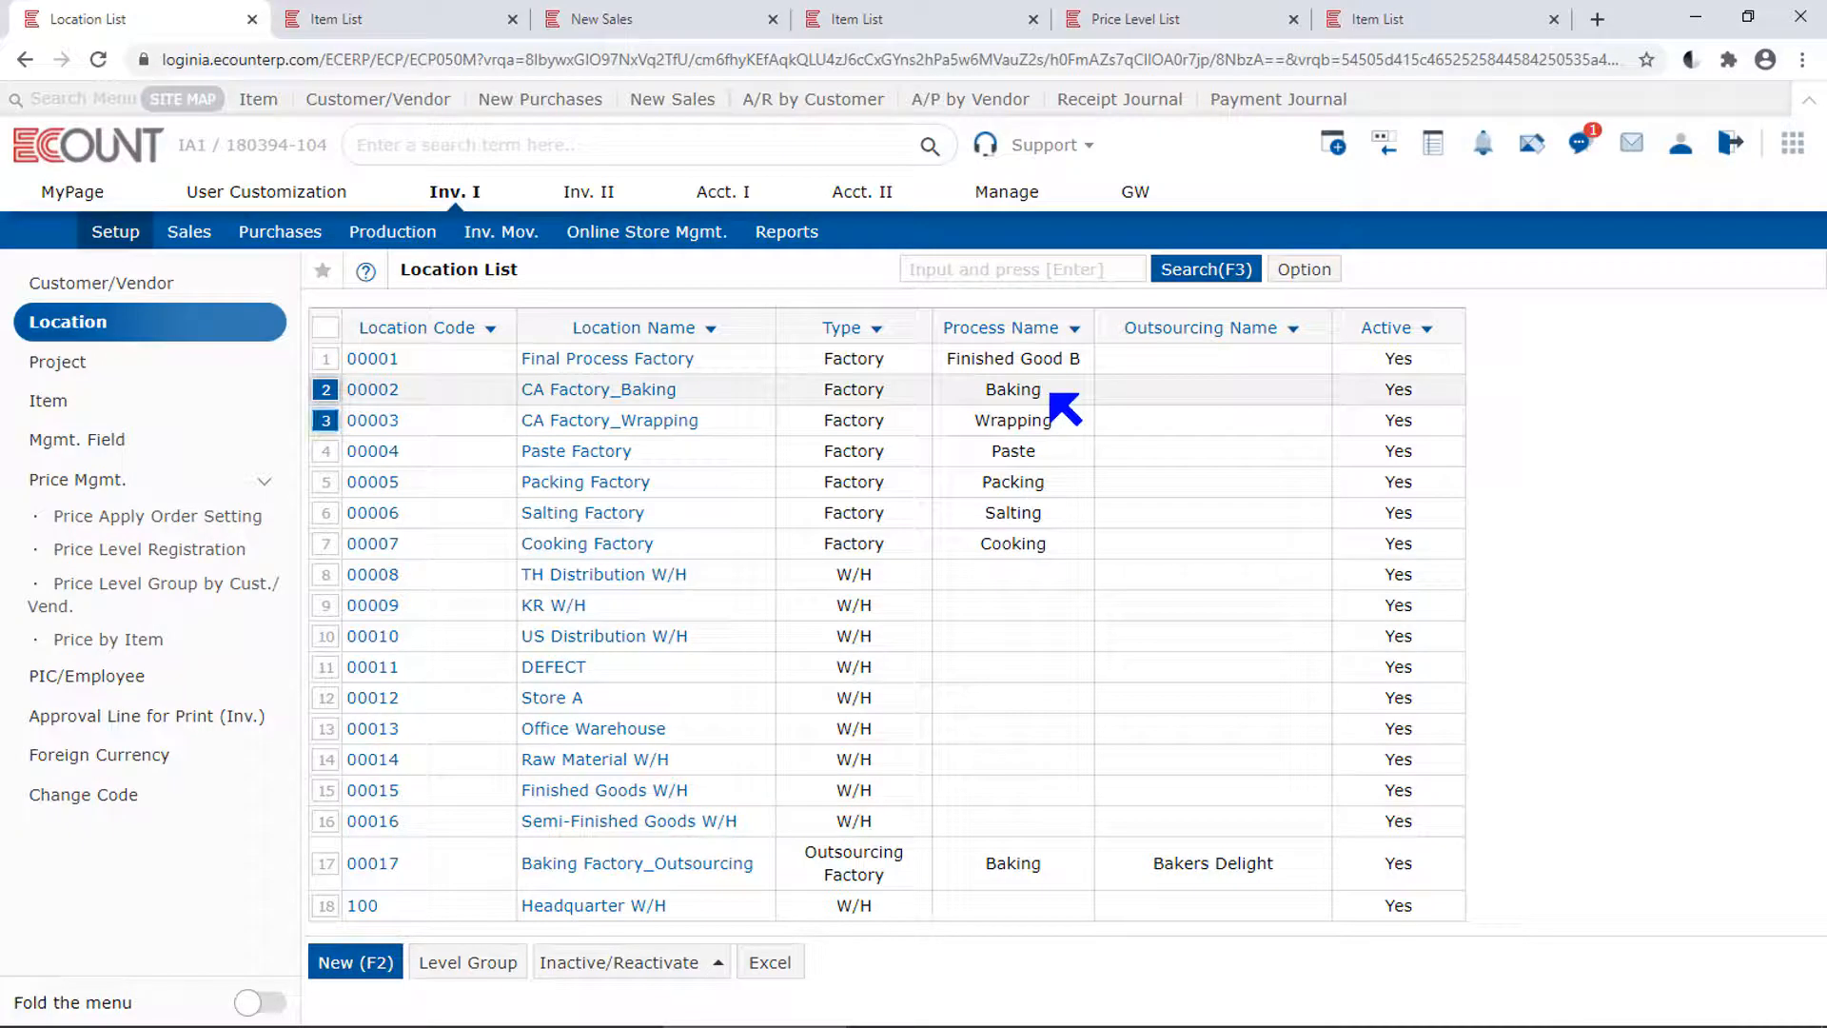
pyautogui.doubleClick(1042, 390)
pyautogui.moveTo(695, 391); pyautogui.dragTo(491, 390)
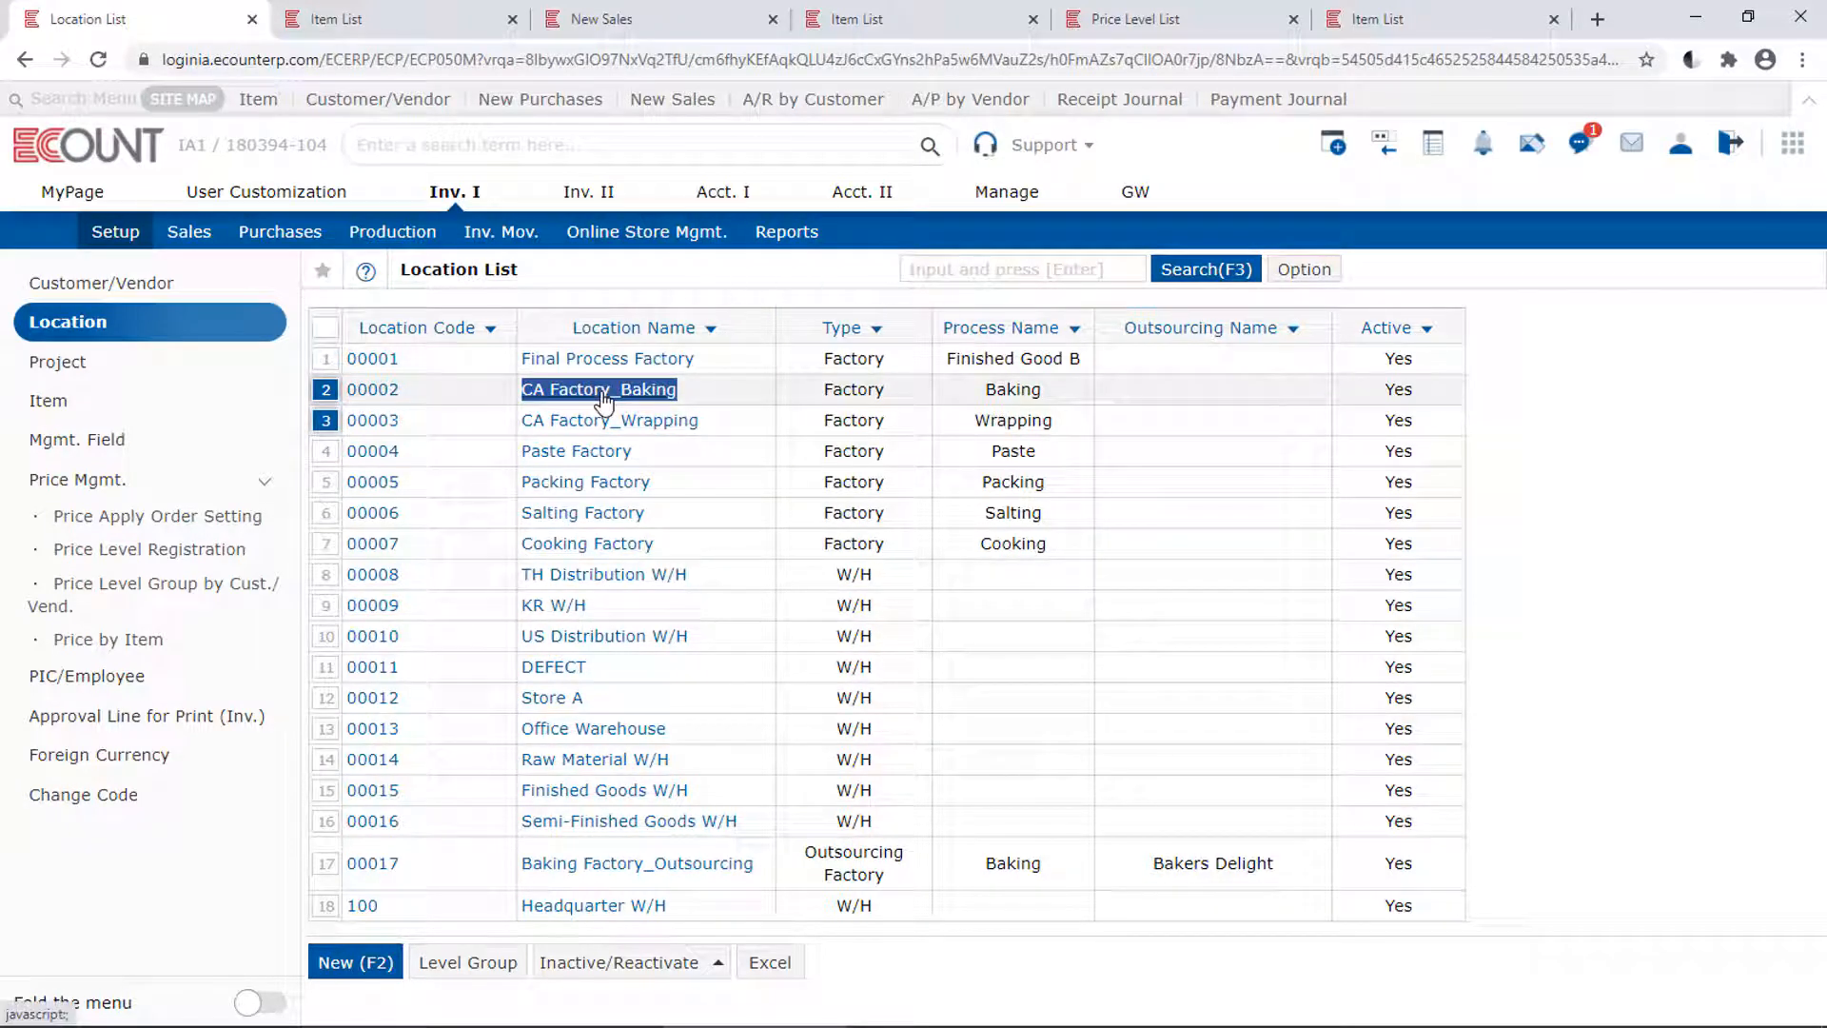
pyautogui.click(488, 398)
pyautogui.moveTo(487, 398); pyautogui.dragTo(719, 434)
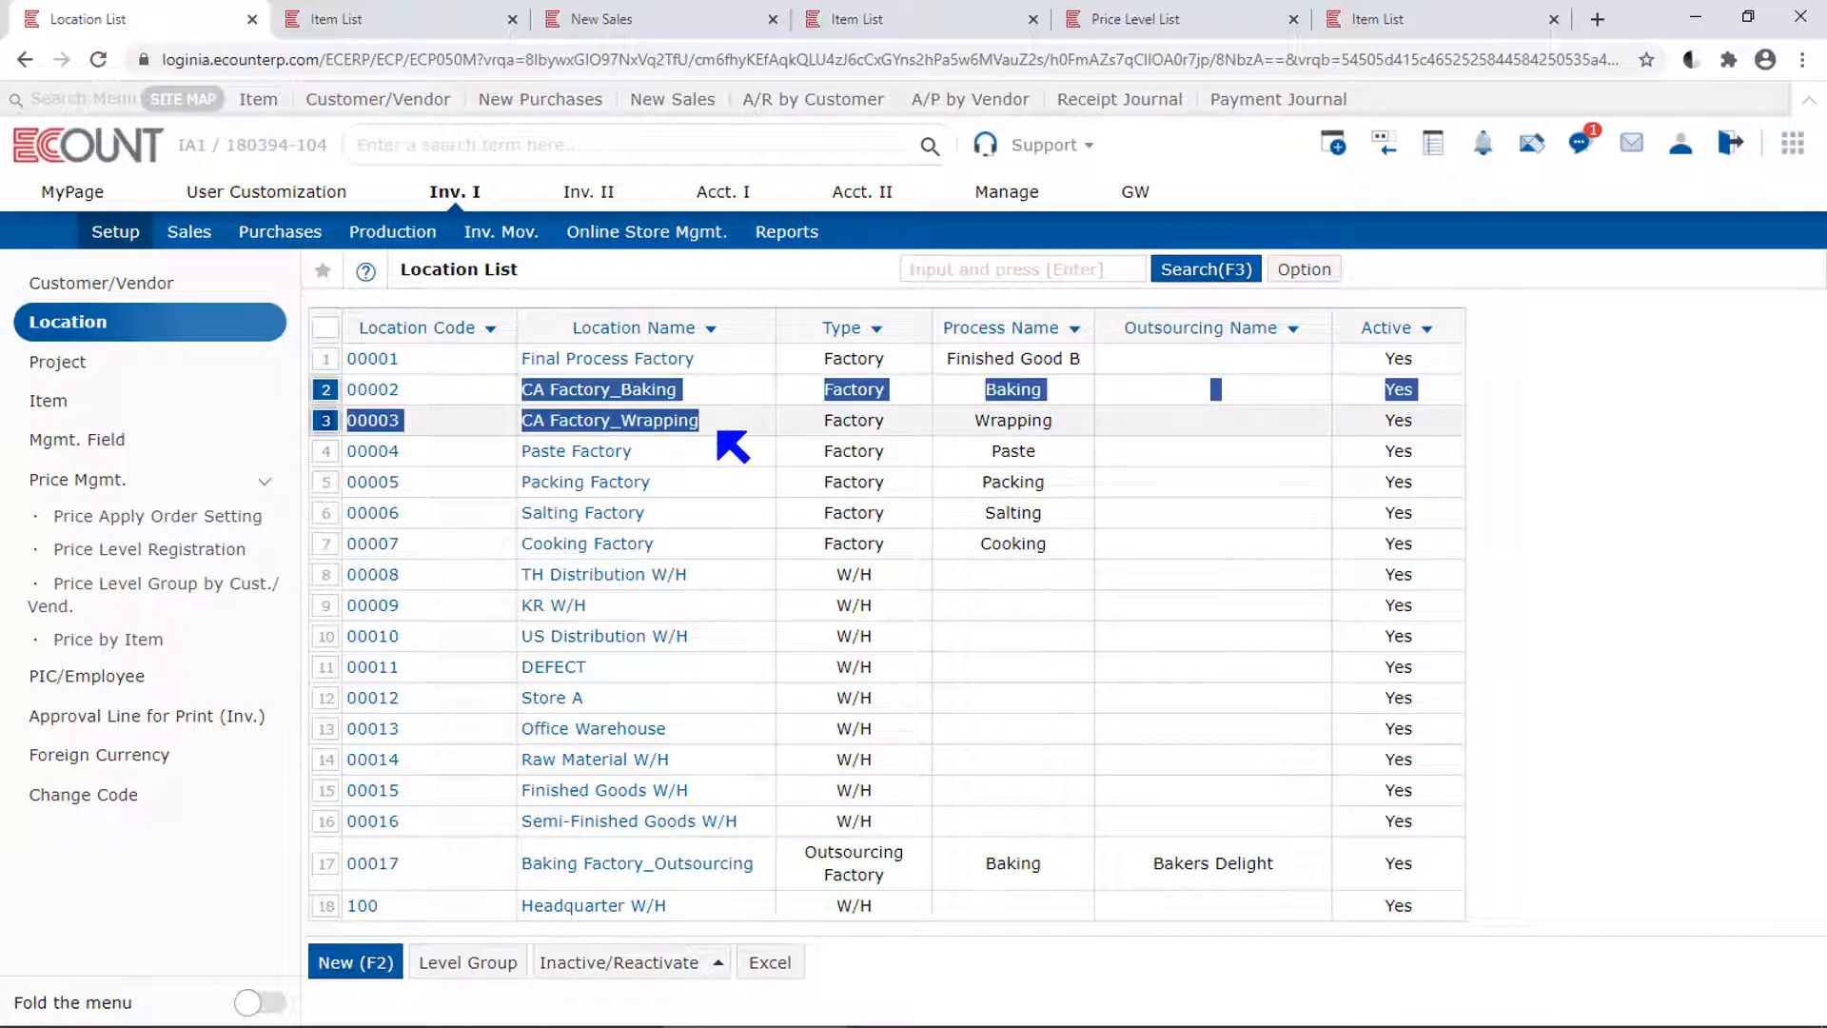
pyautogui.click(733, 446)
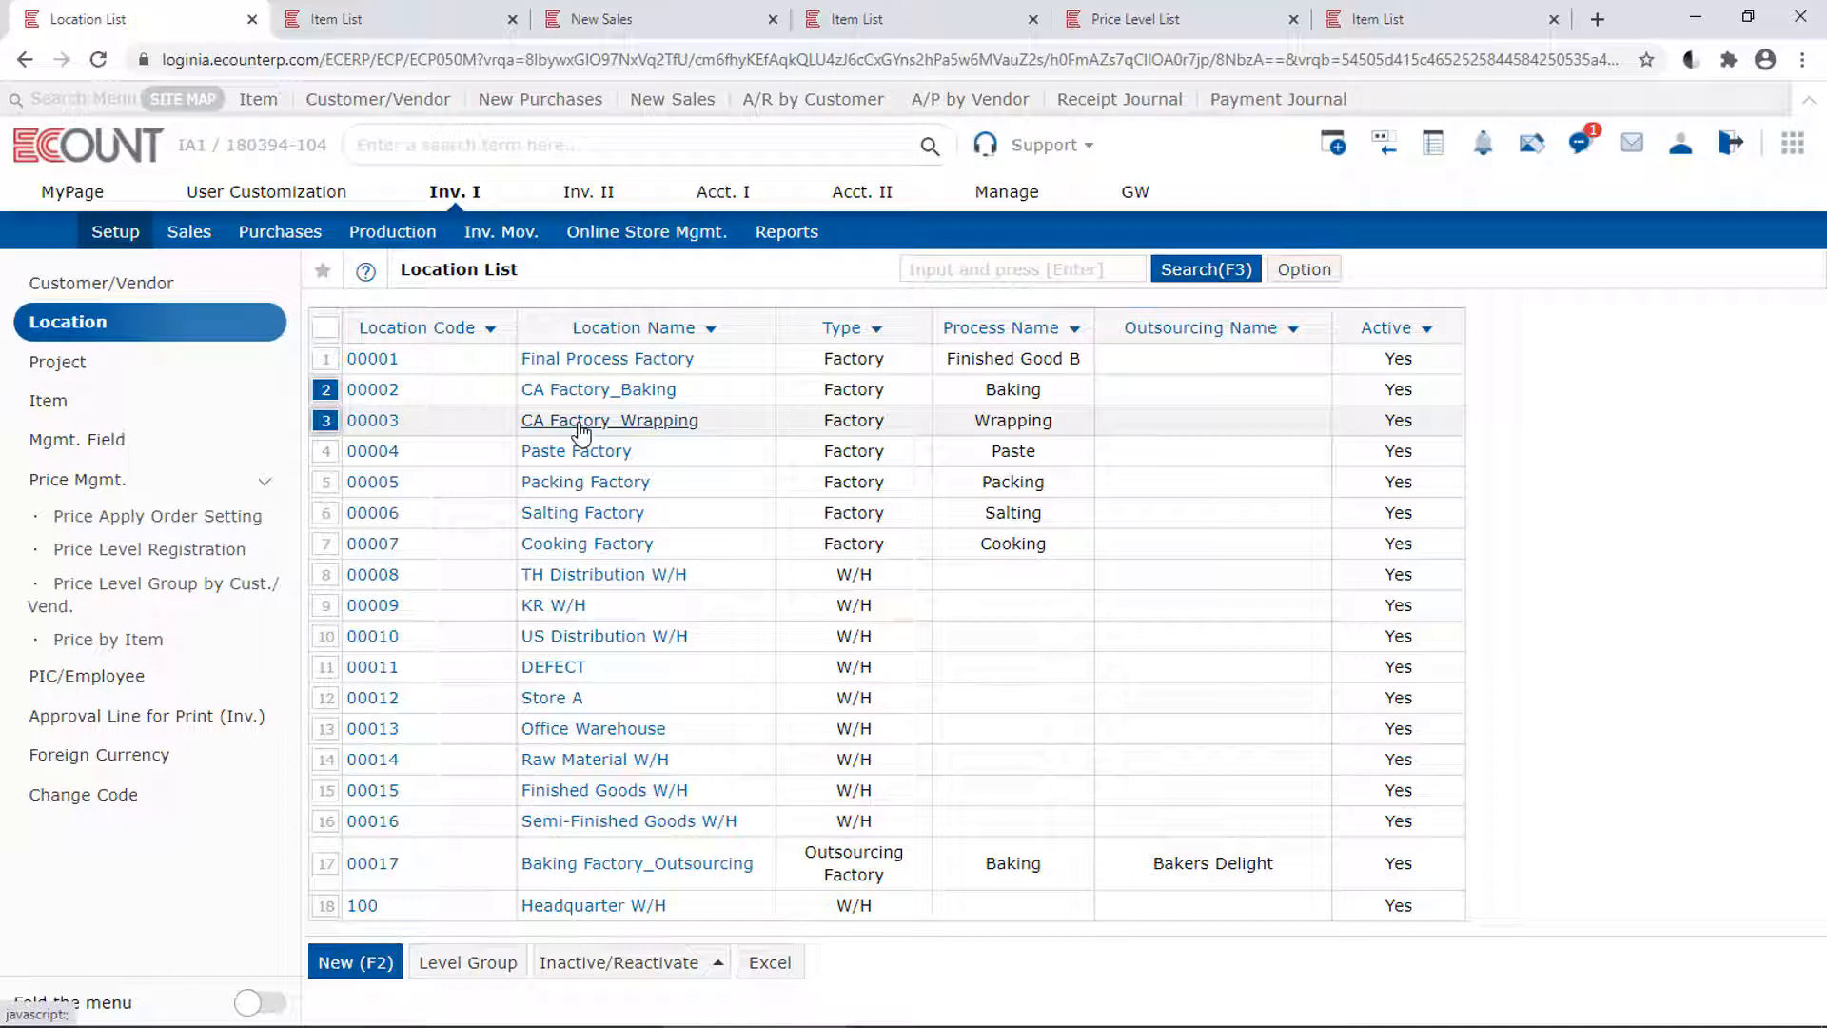
# Open another new location form and compare the Outsourcing Factory and Factory types, leaving Factory selected
pyautogui.click(356, 962)
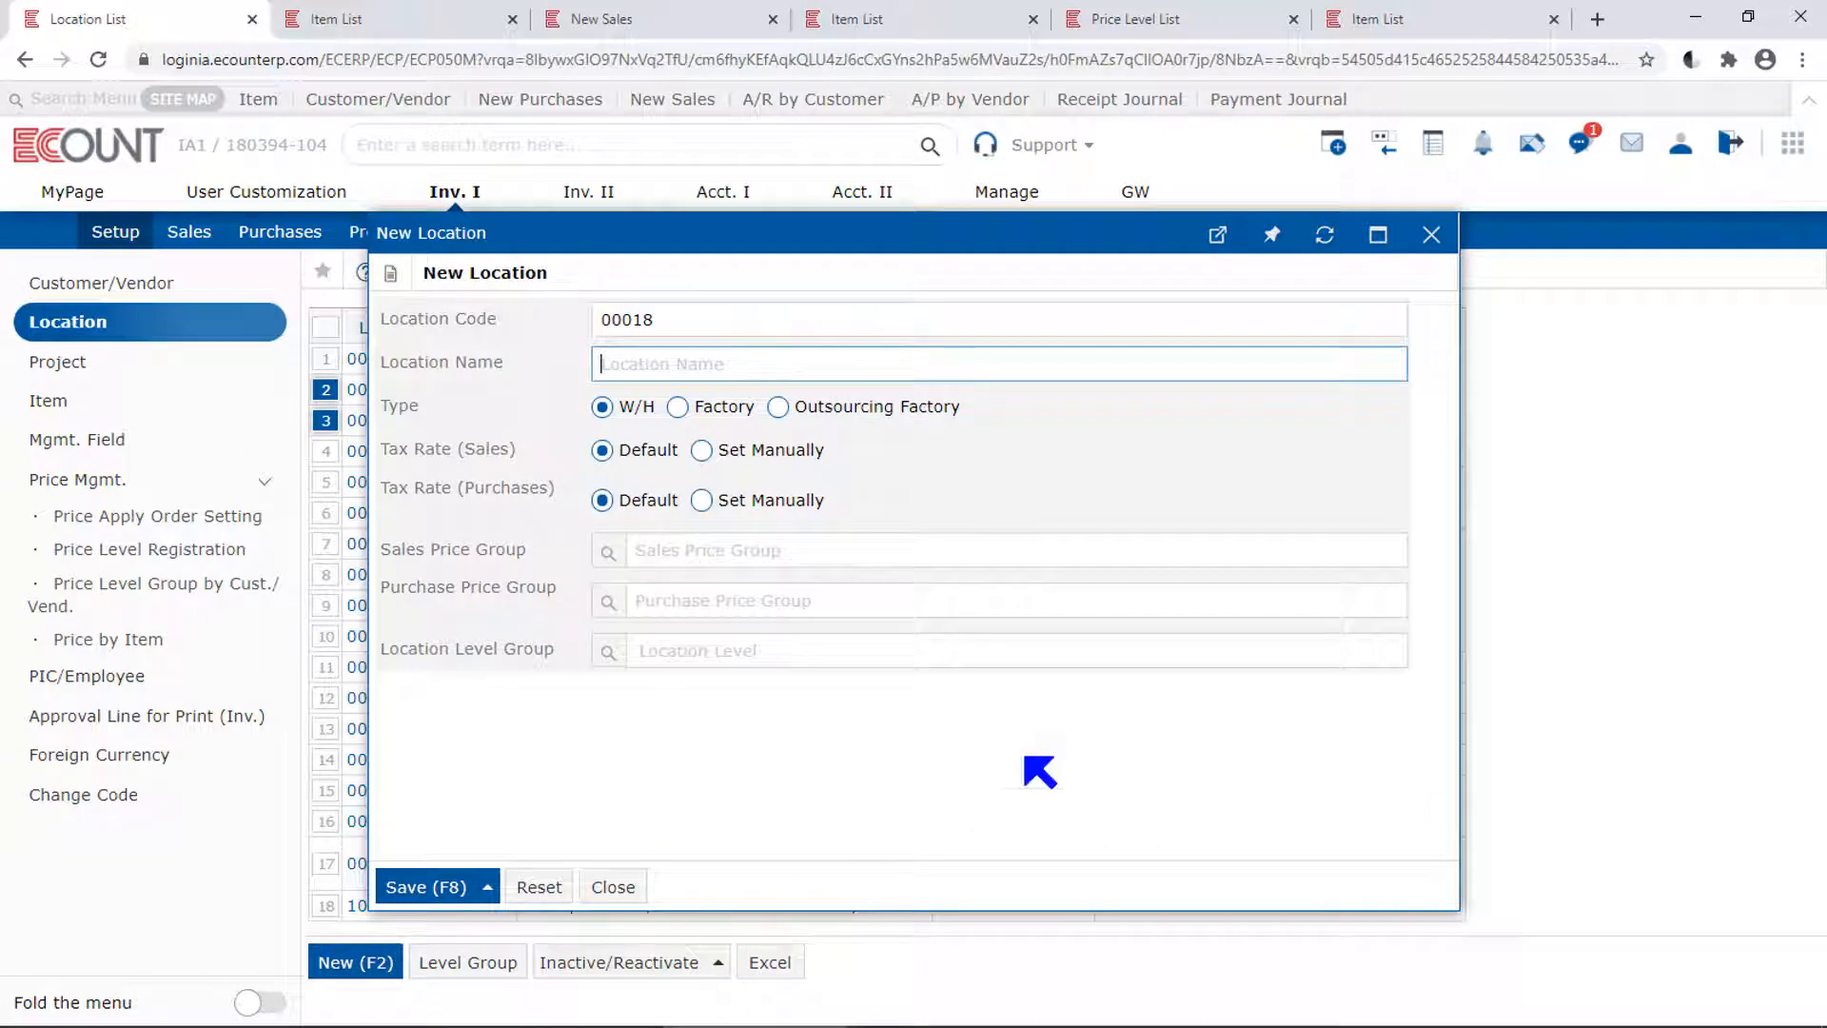
pyautogui.click(677, 406)
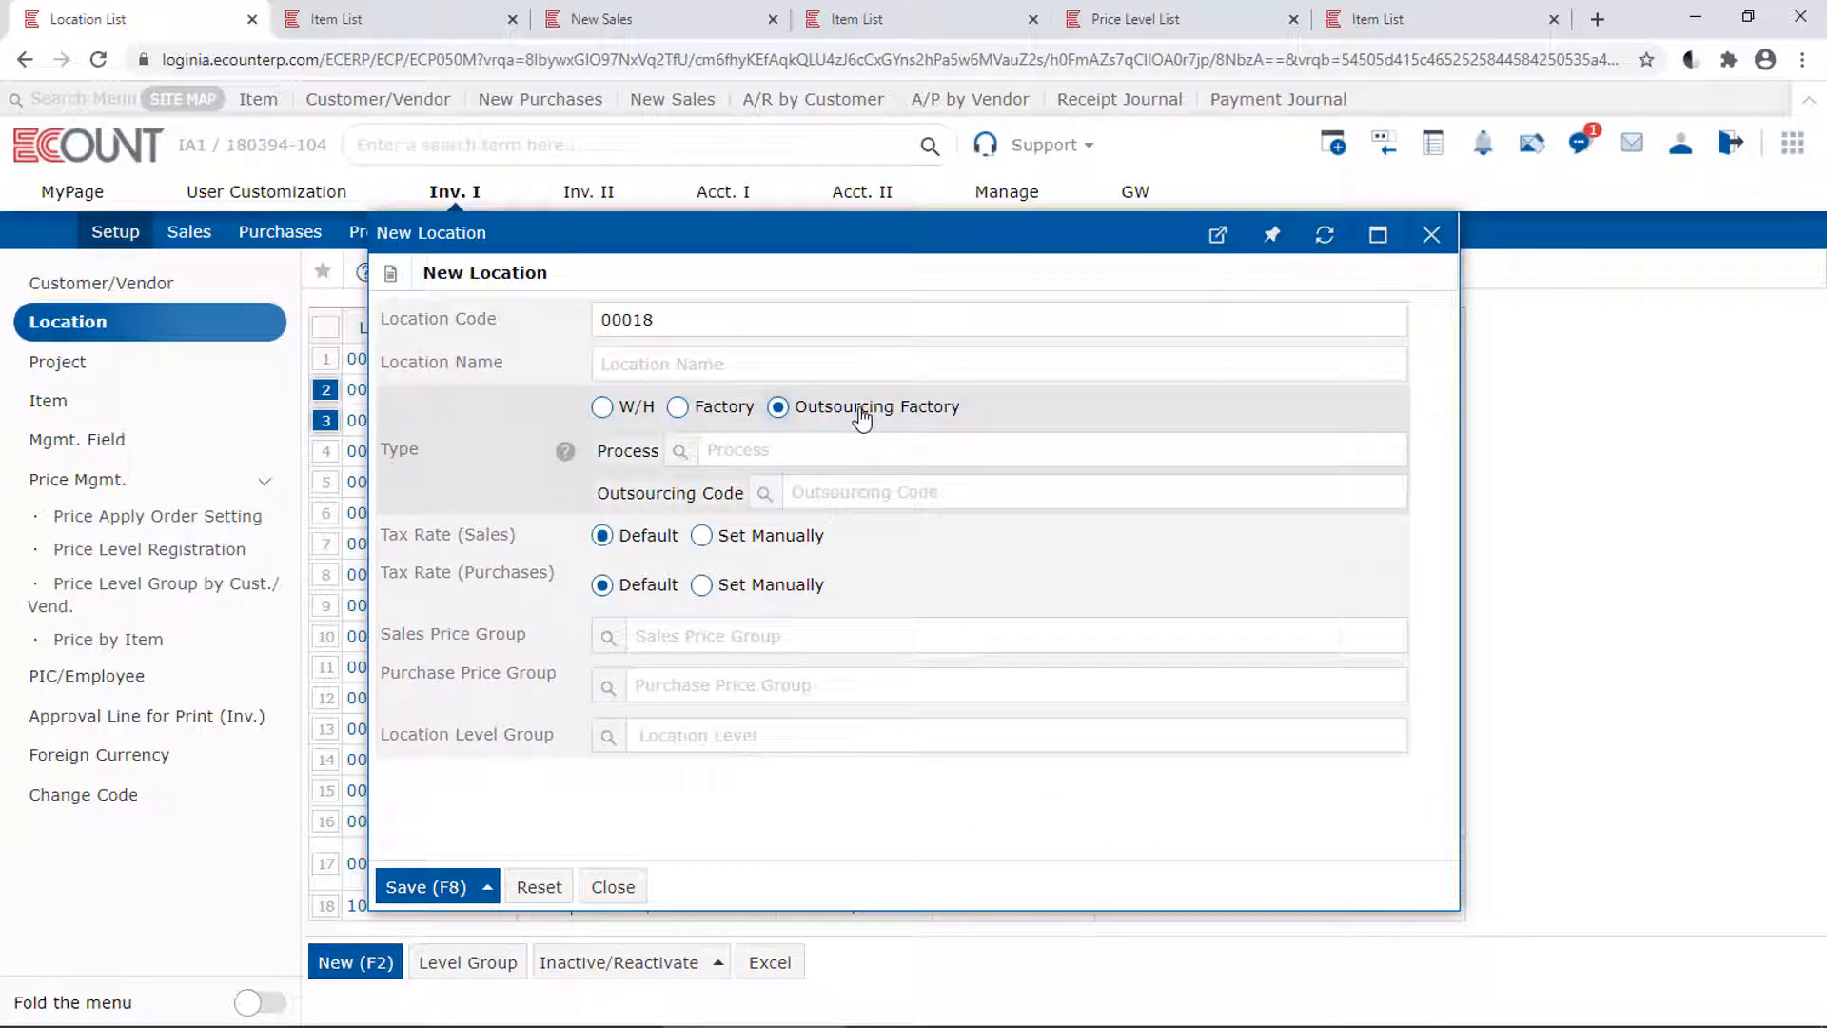
pyautogui.click(712, 410)
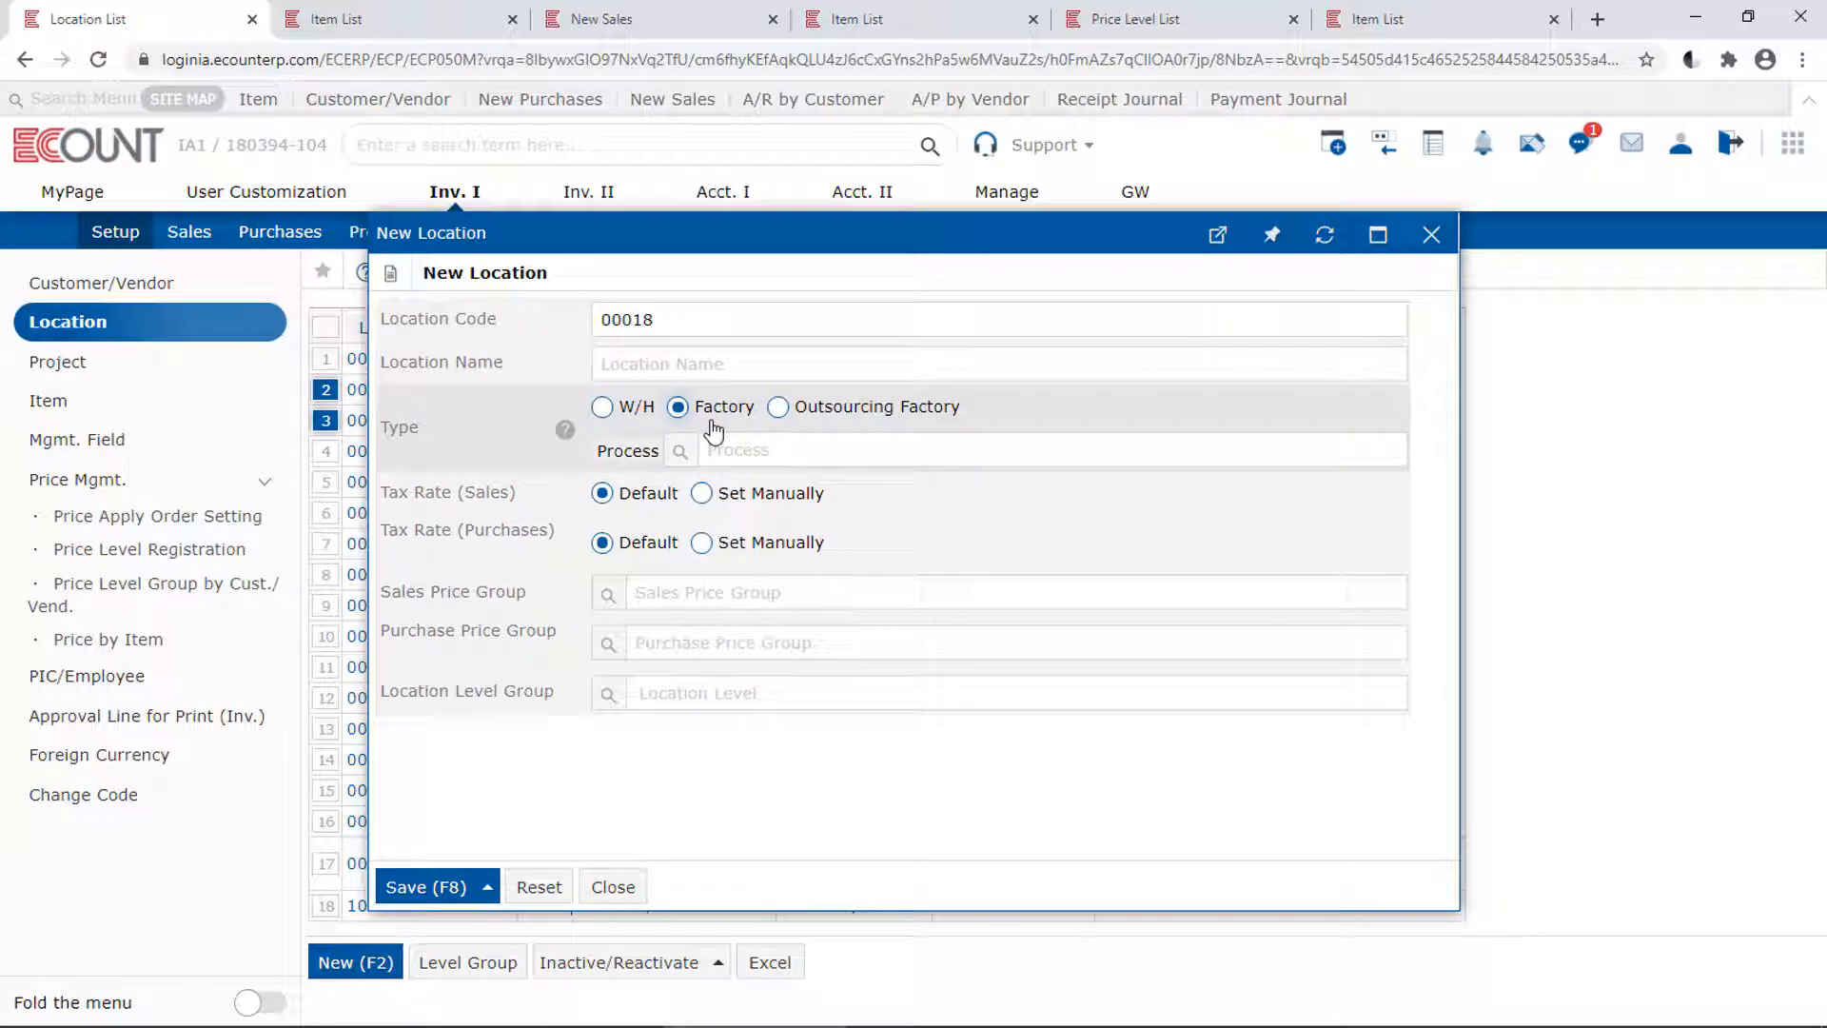
# Switch to the open item 00006 and examine its labor cost weight, weighted expense ratio and O/E Price fields
pyautogui.click(438, 19)
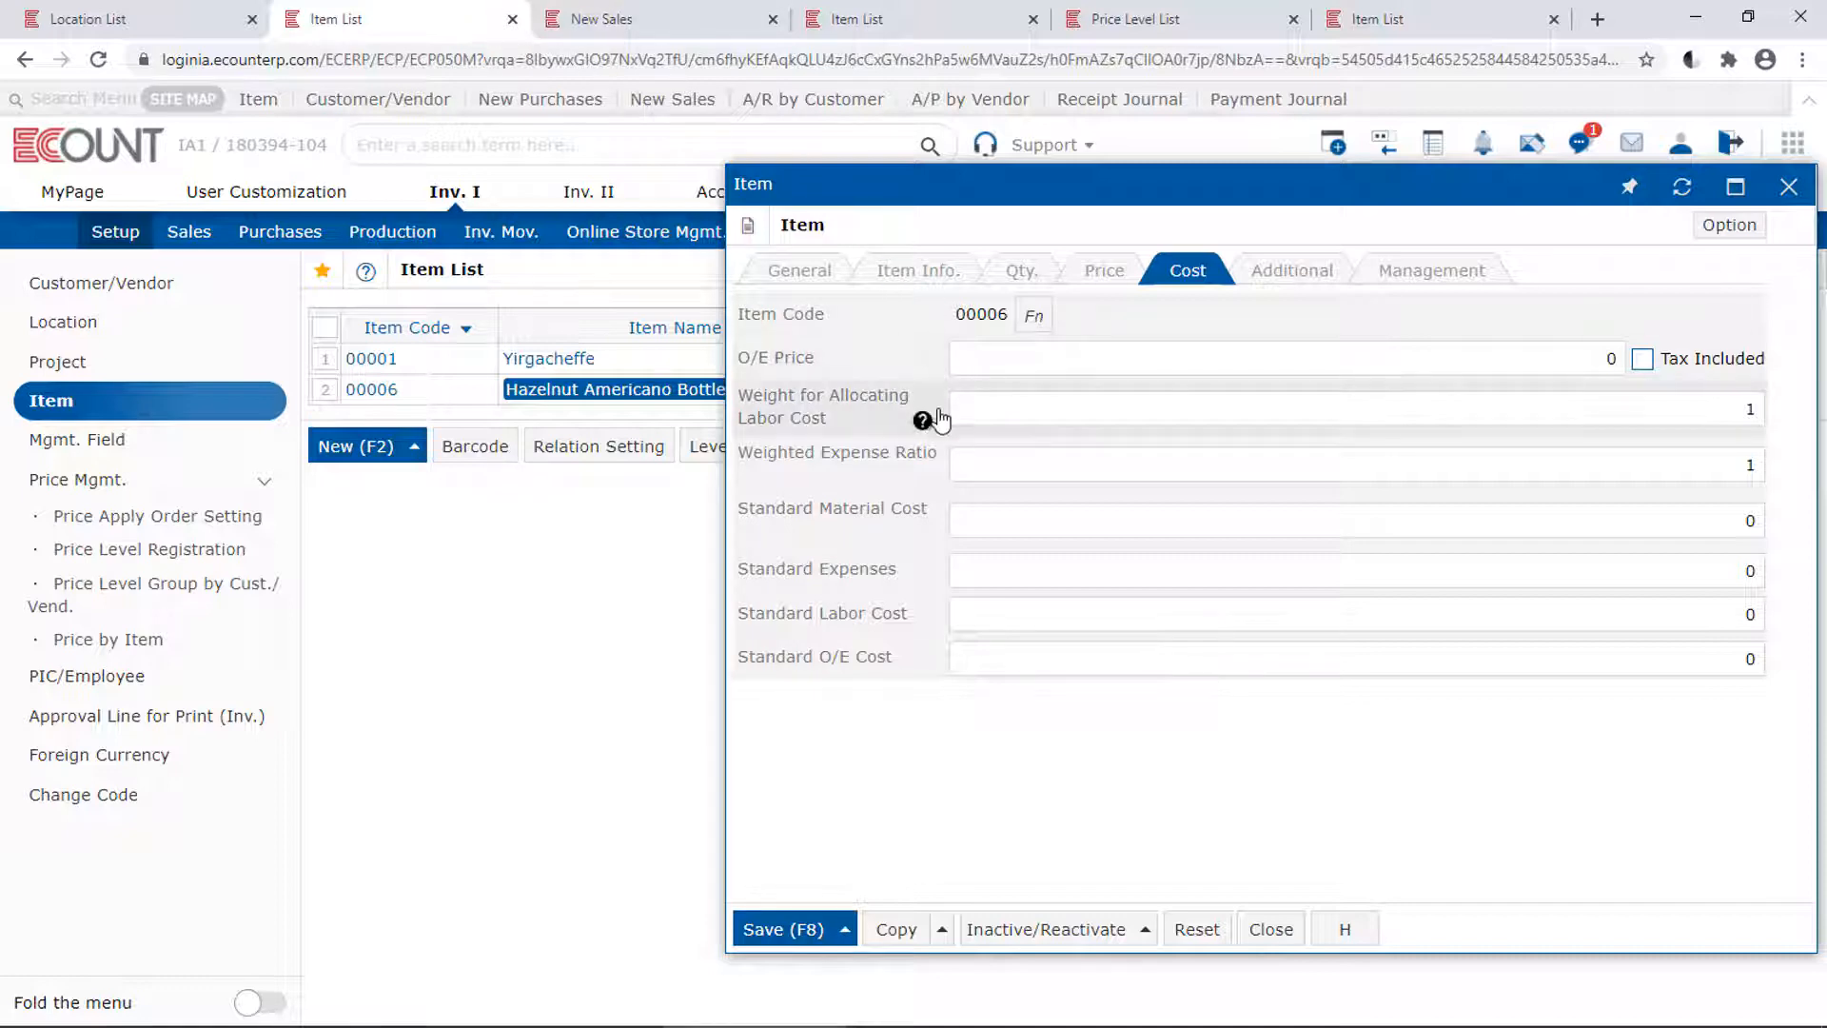
pyautogui.moveTo(936, 429)
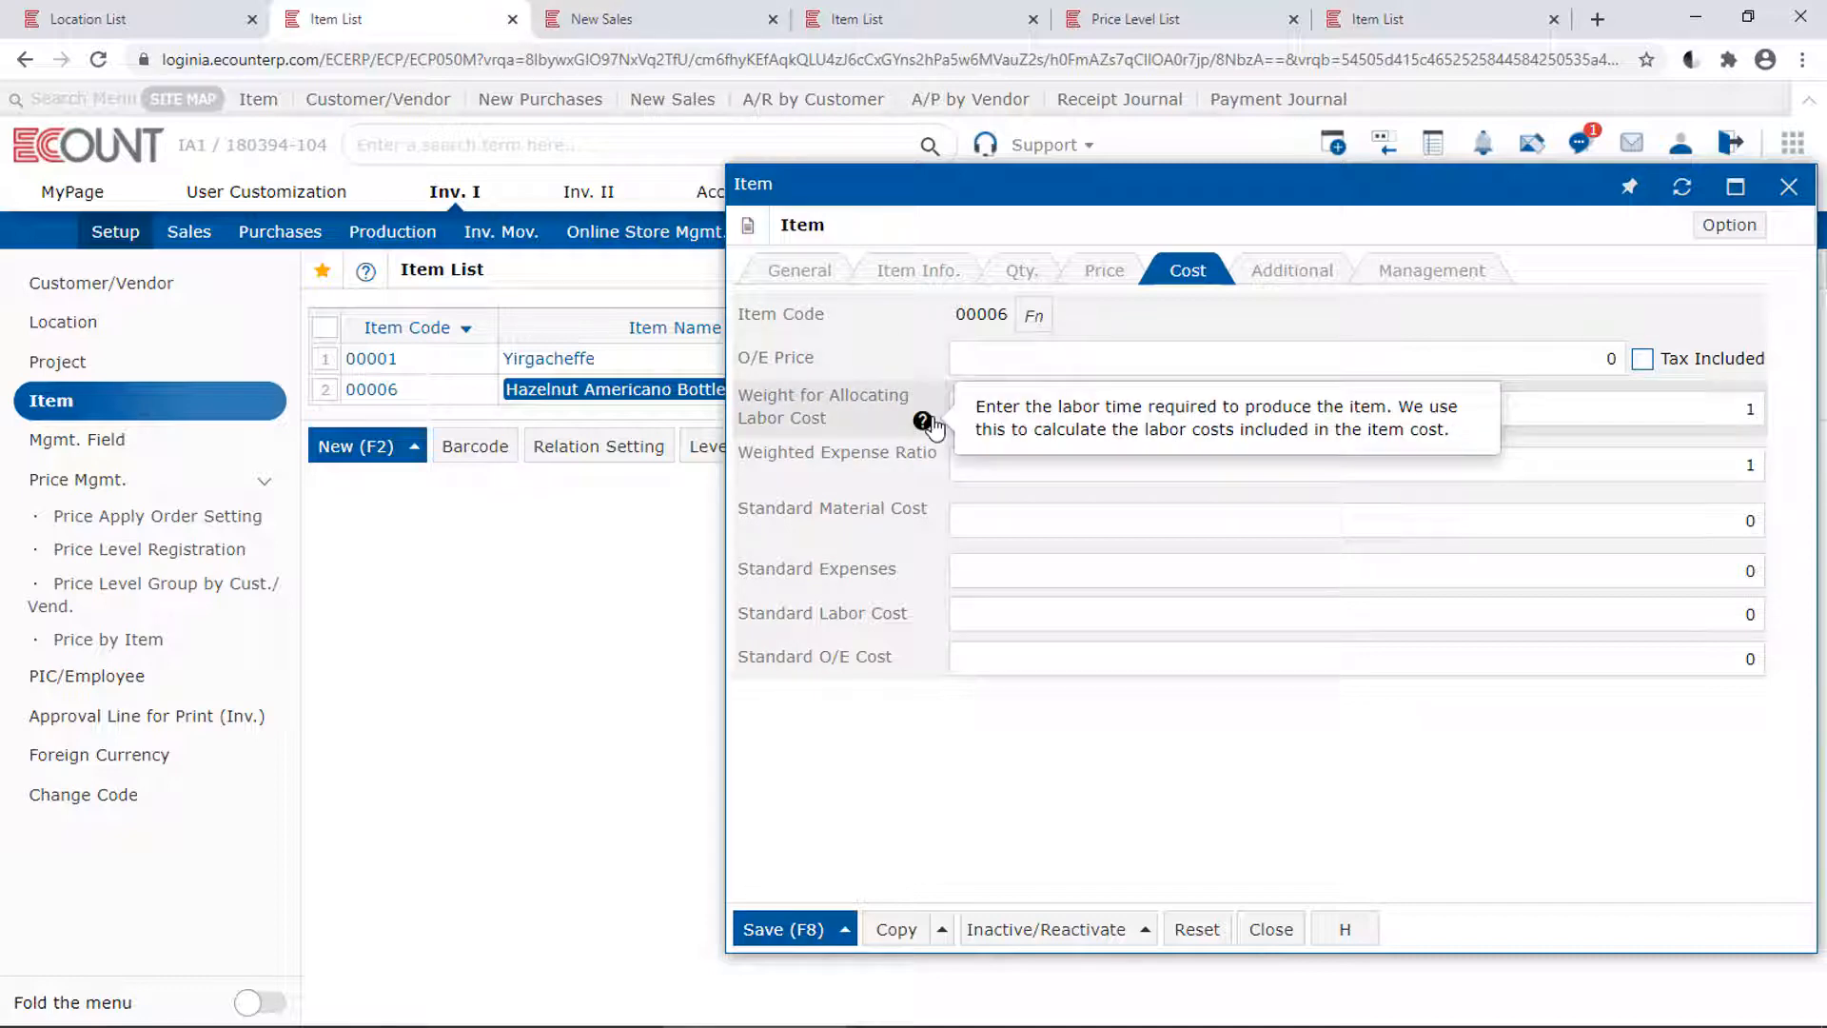
pyautogui.moveTo(926, 488)
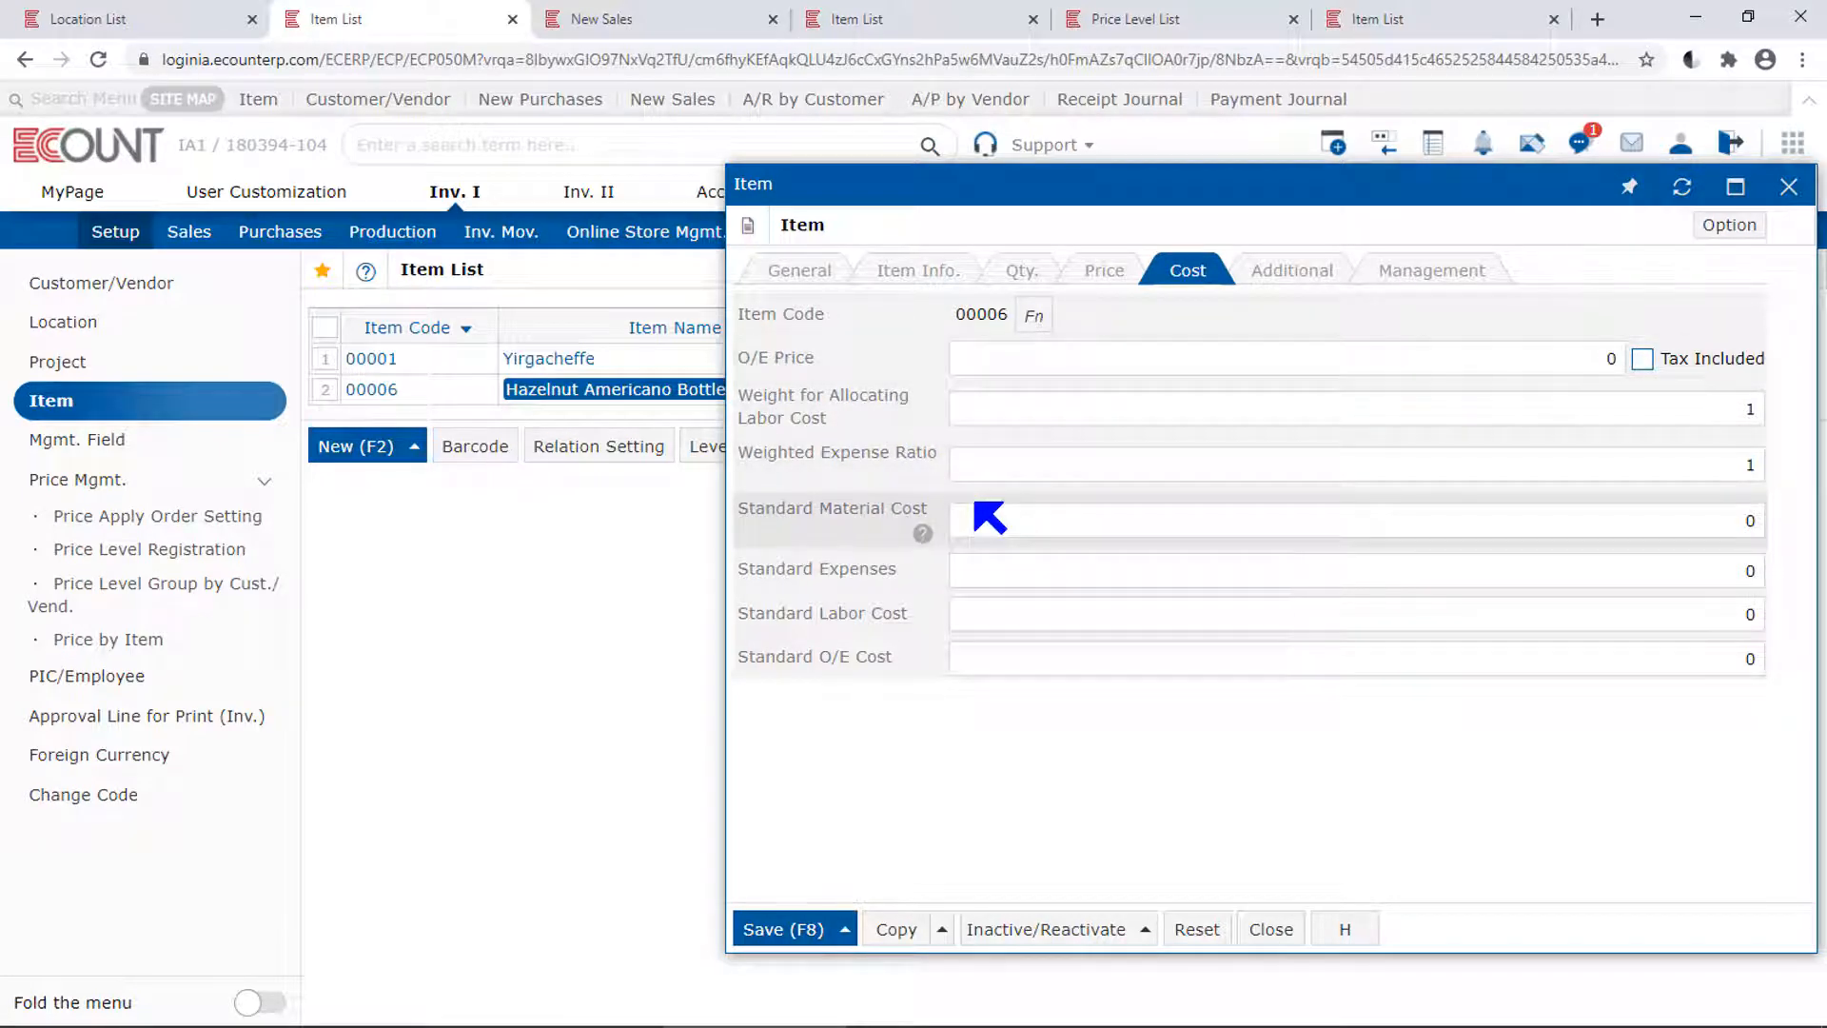
pyautogui.moveTo(869, 355); pyautogui.dragTo(722, 358)
pyautogui.click(835, 368)
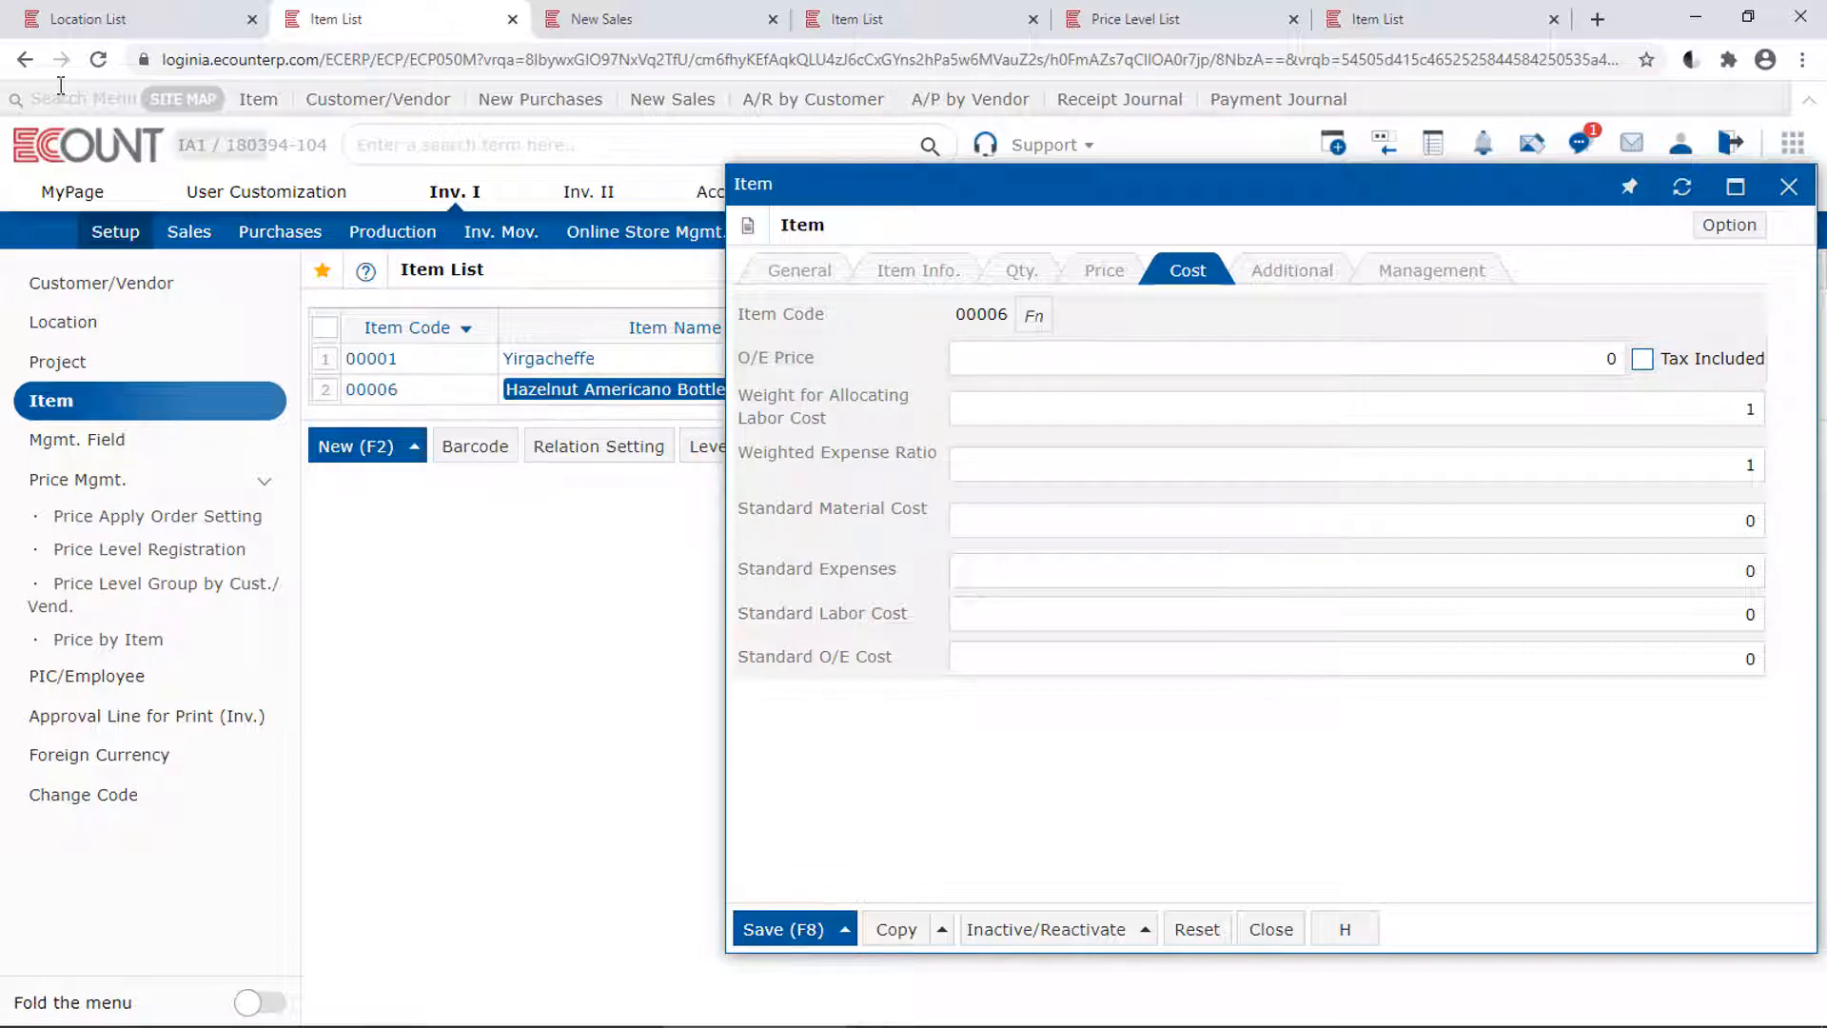
# Return to the new location form, view the Outsourcing Factory type's fields, and close the form without saving
pyautogui.click(86, 21)
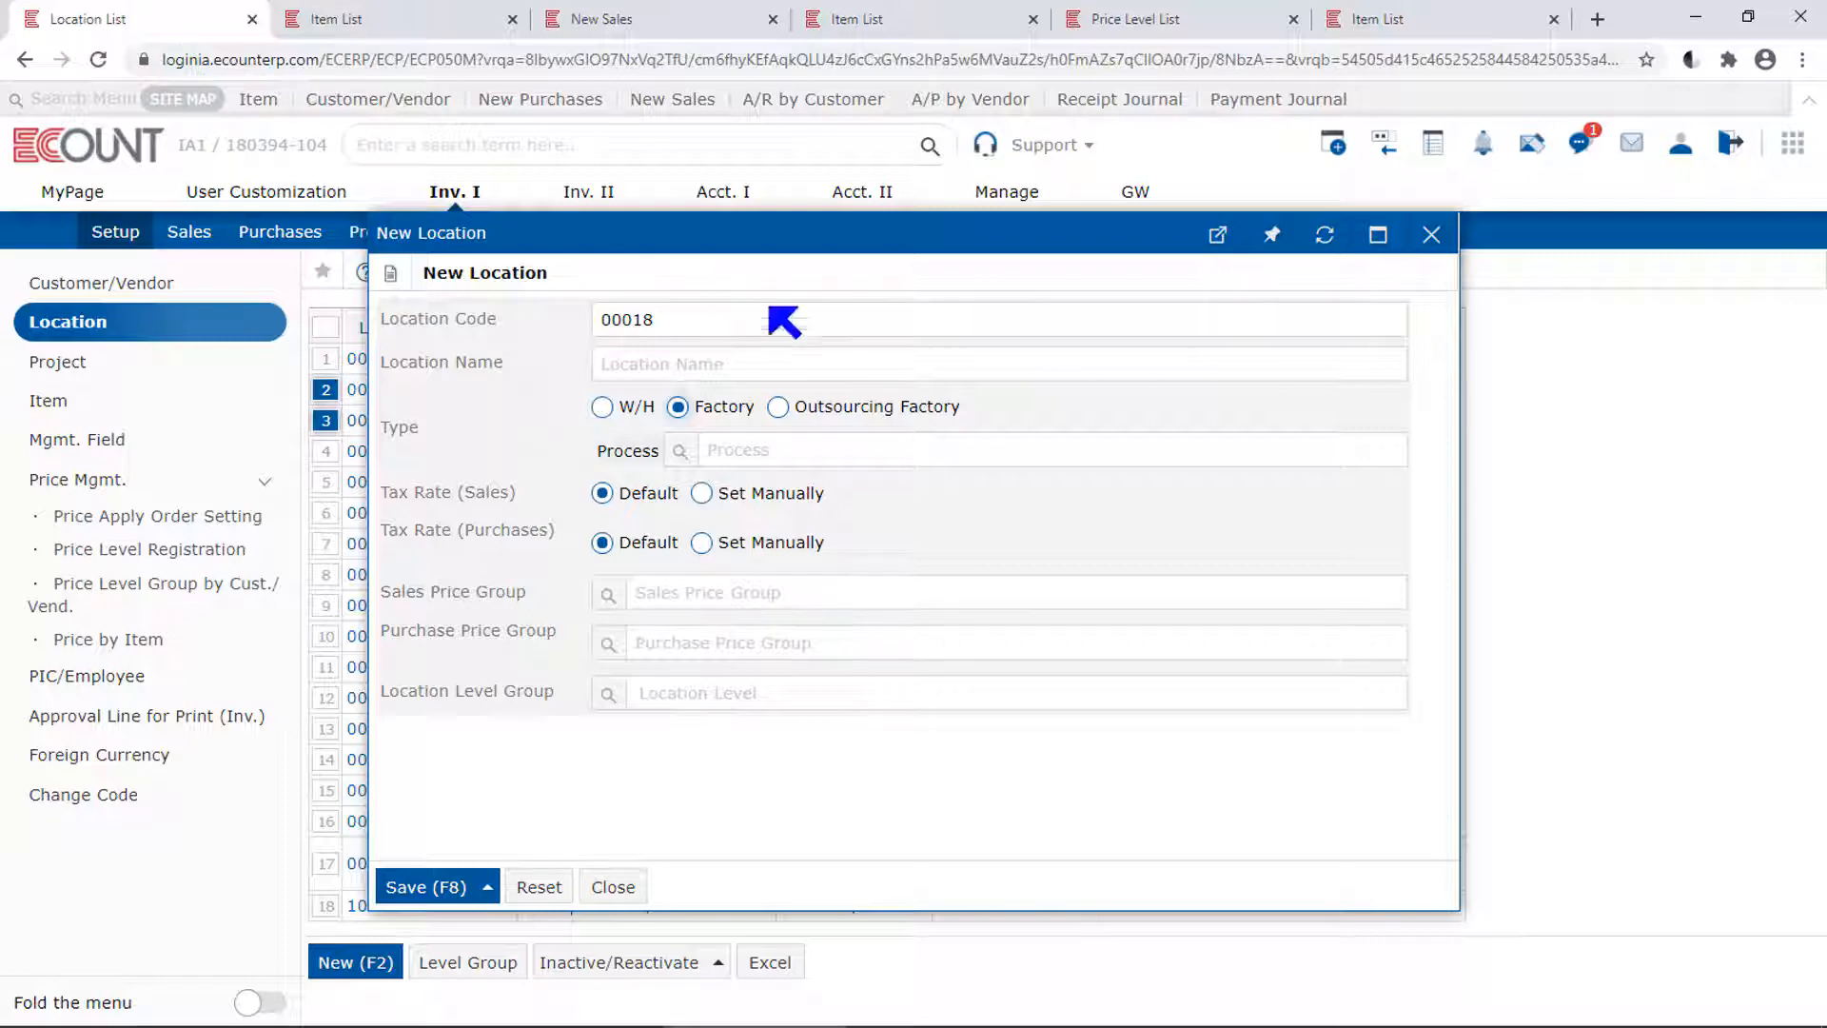
pyautogui.click(869, 410)
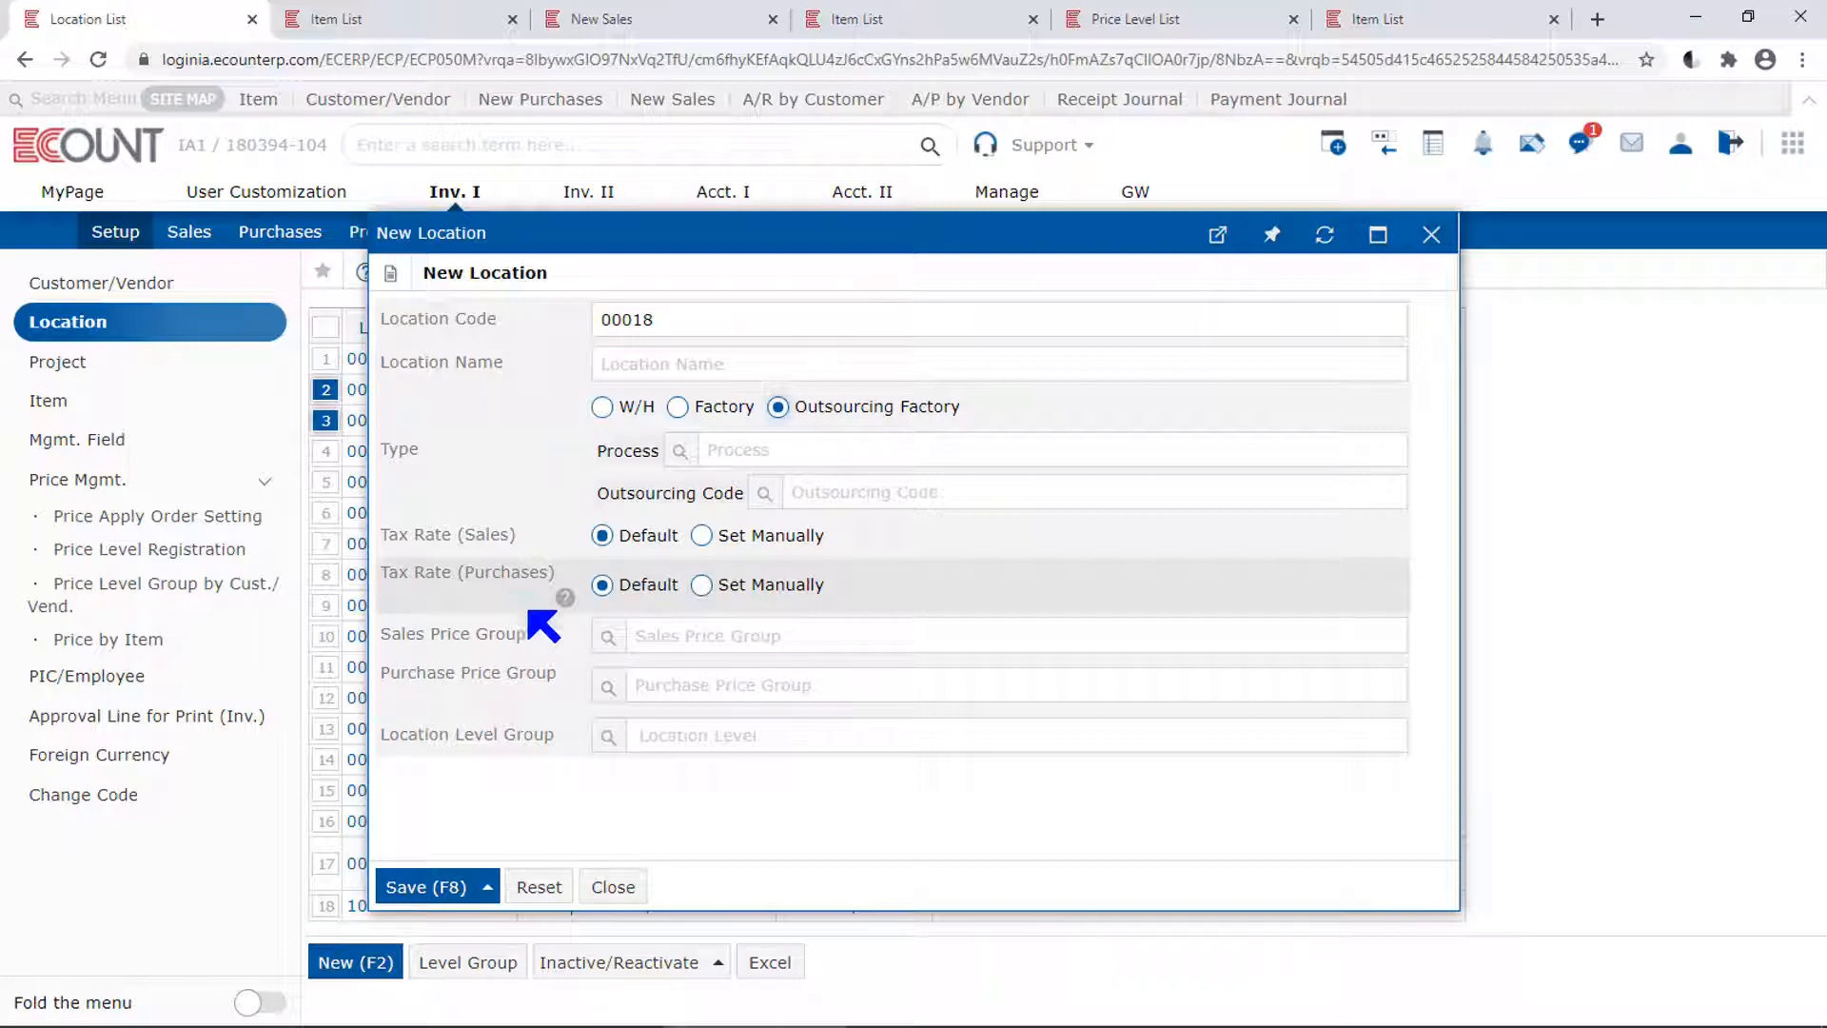
pyautogui.click(1431, 235)
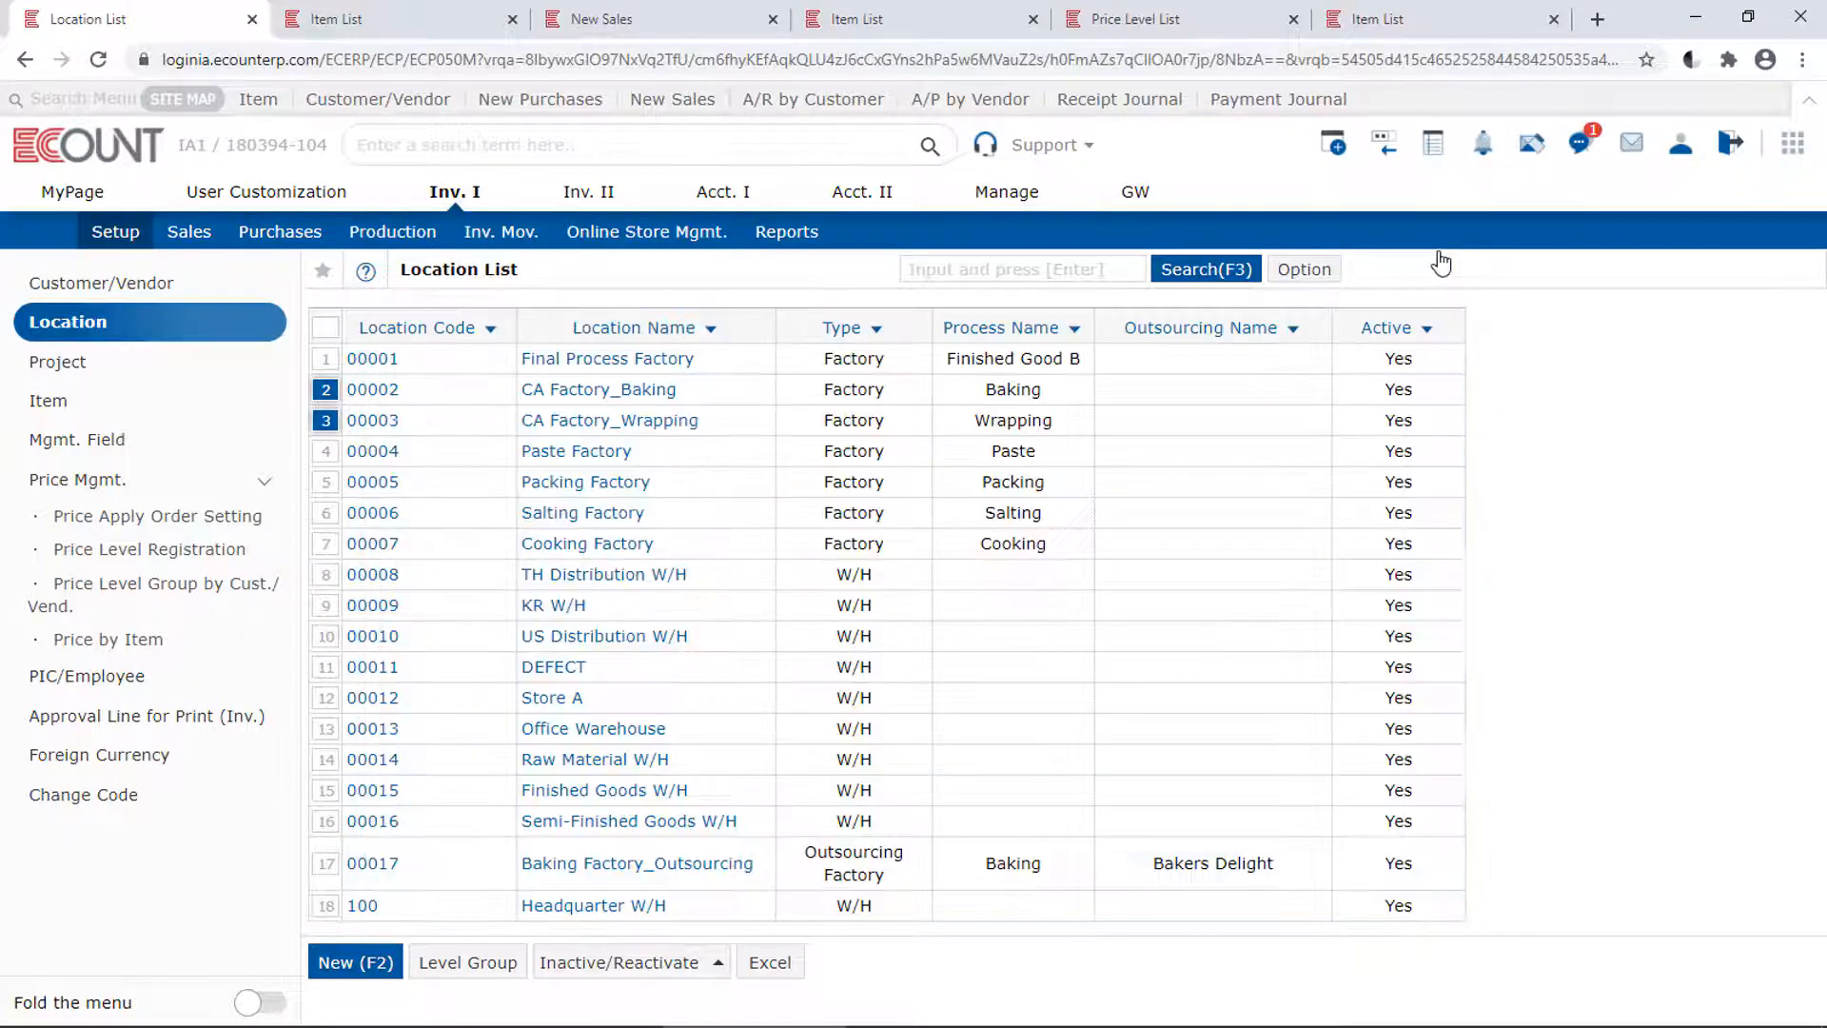
# Open the KR W/H location's details, switch to the New Sales form, and set Location-Out to KR W/H
pyautogui.click(556, 606)
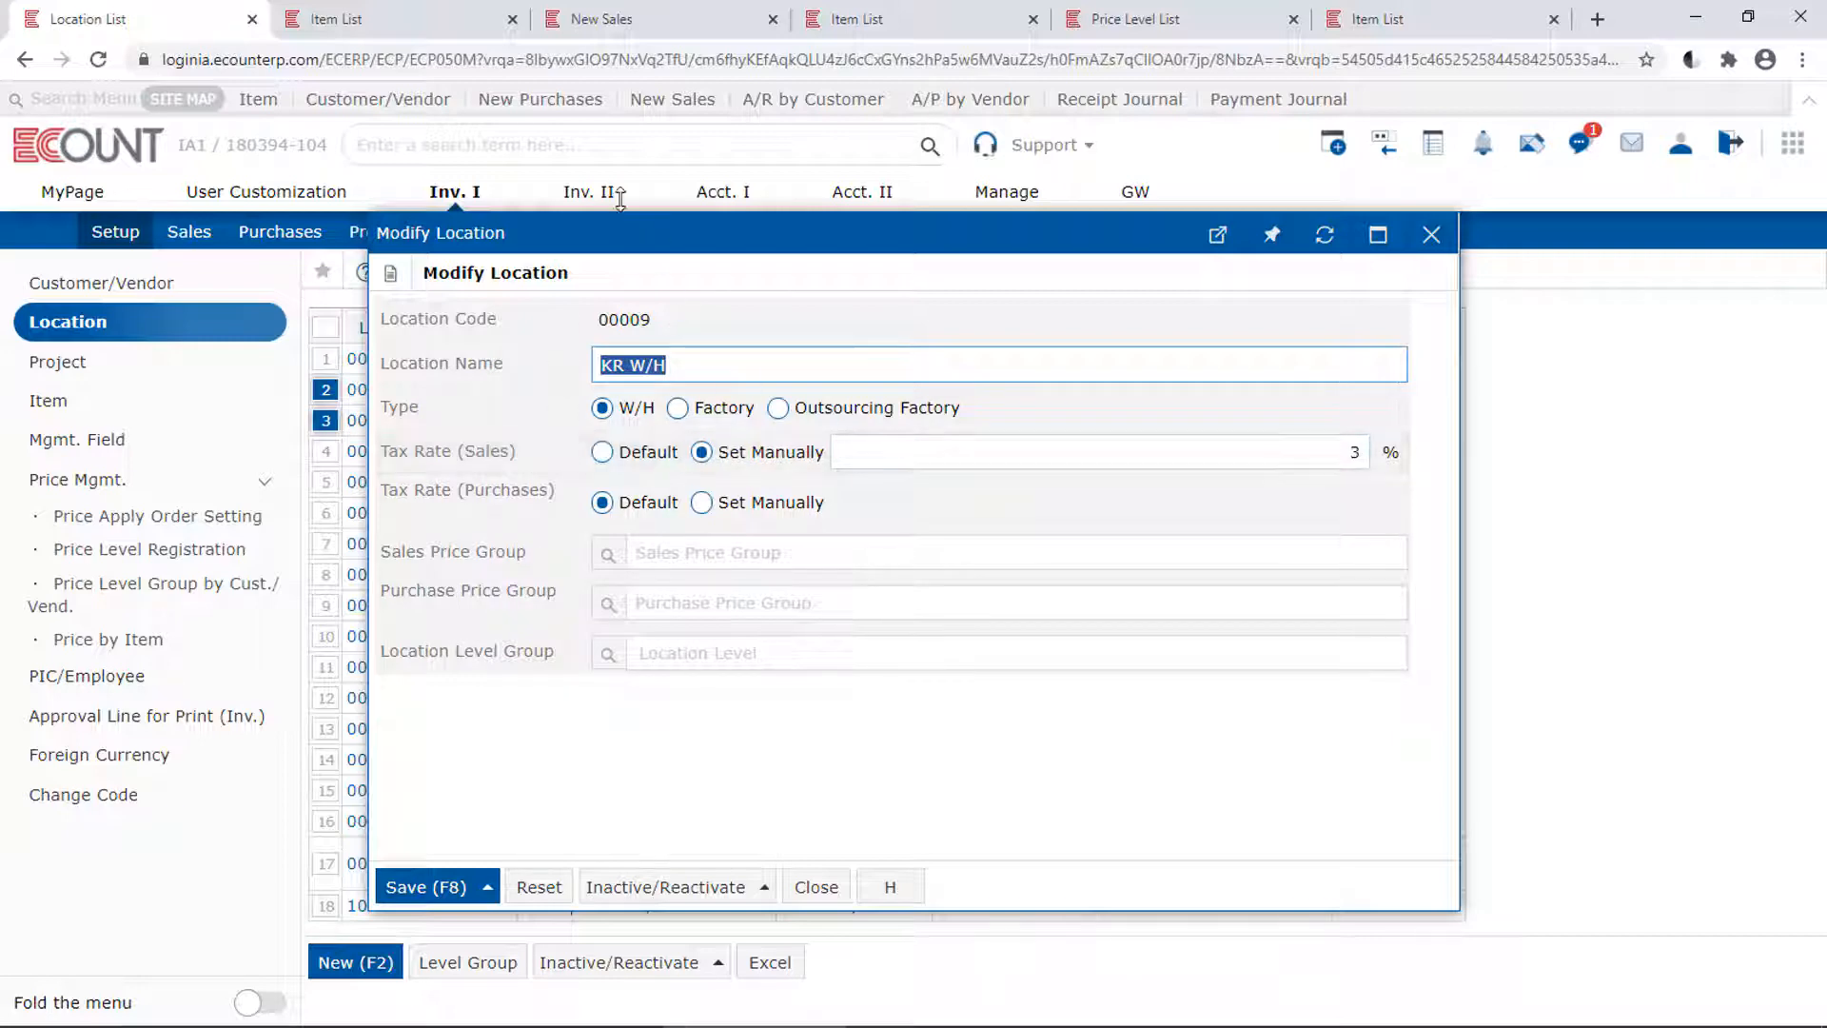
pyautogui.click(664, 19)
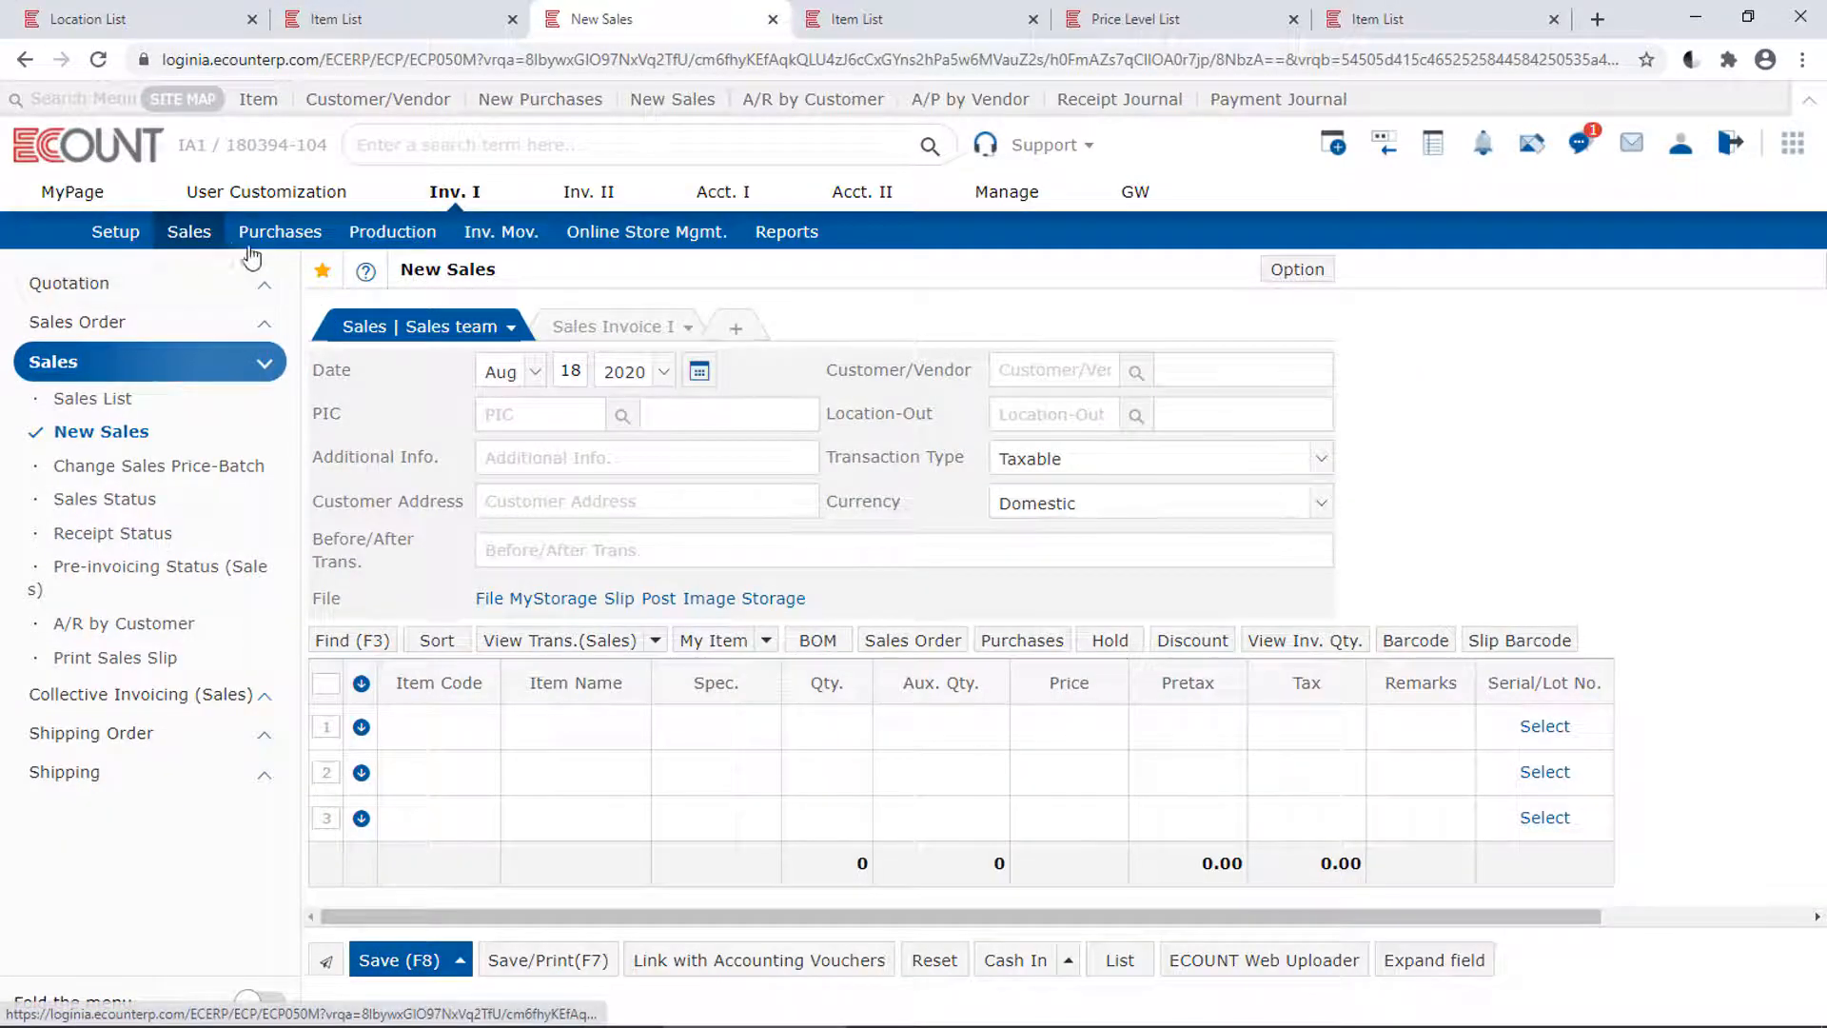
pyautogui.moveTo(546, 281); pyautogui.dragTo(378, 281)
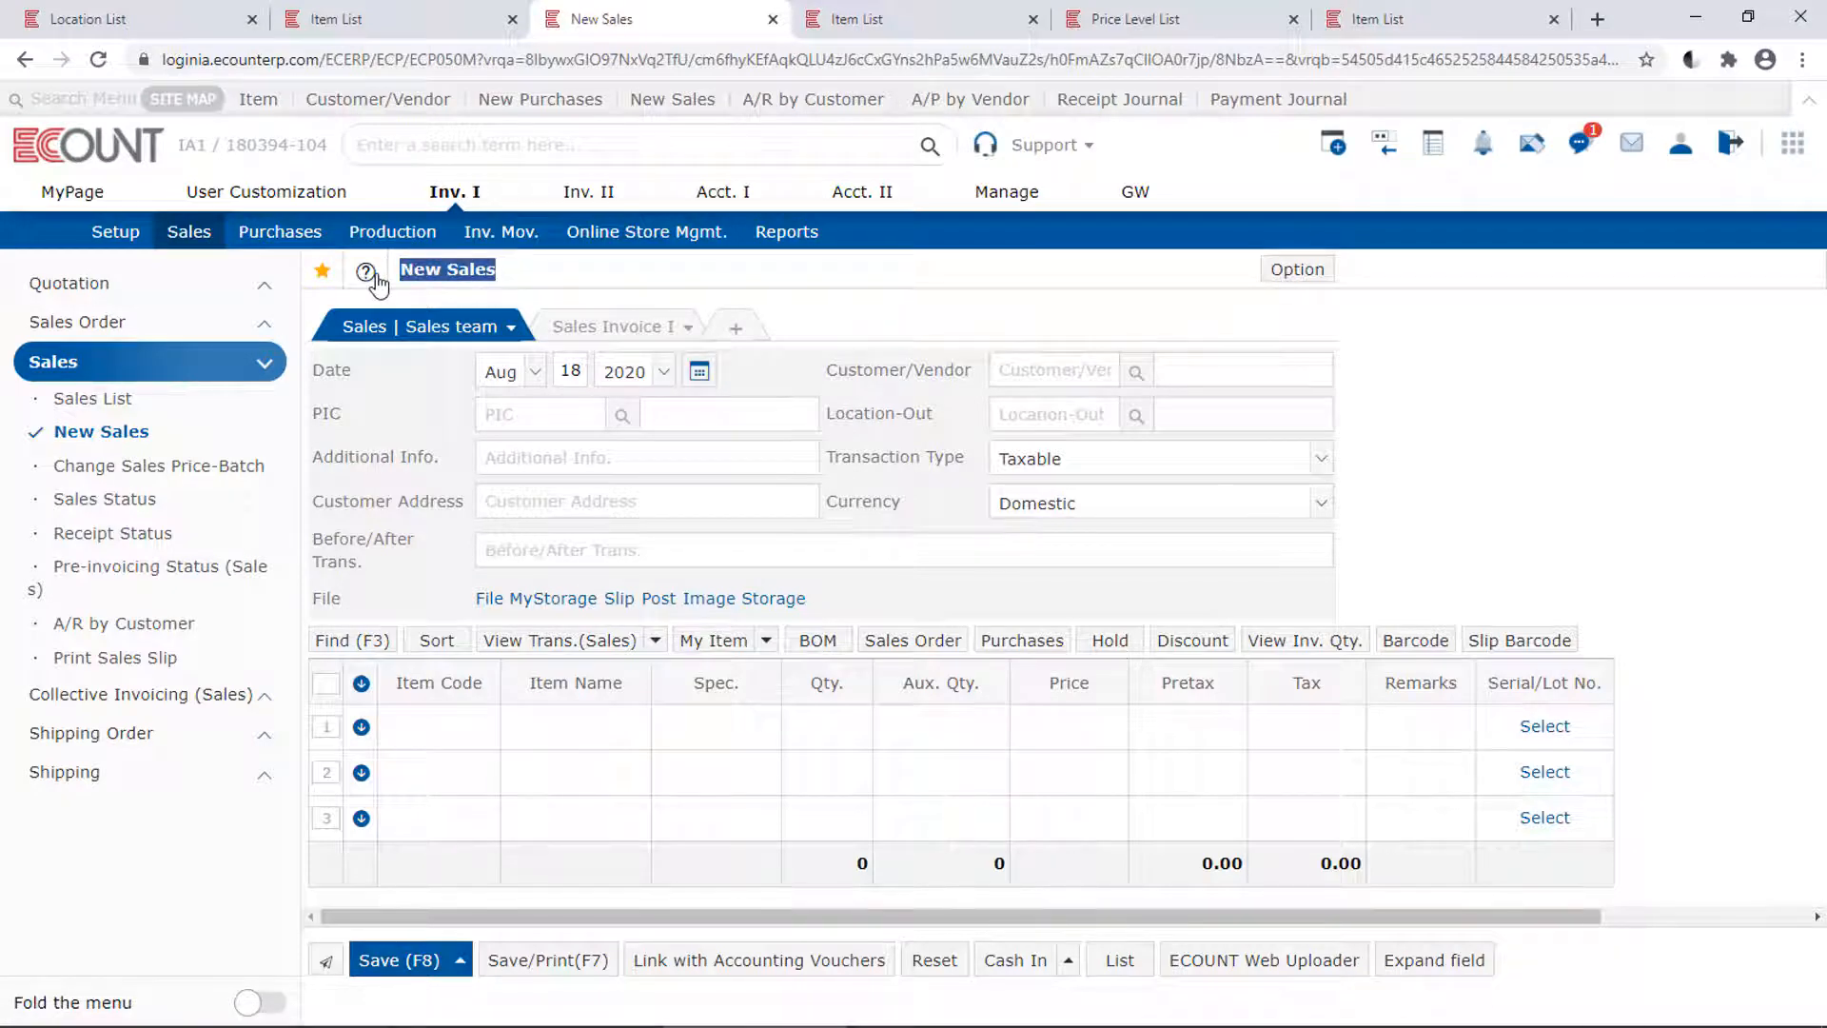
pyautogui.click(1074, 422)
pyautogui.write('kr')
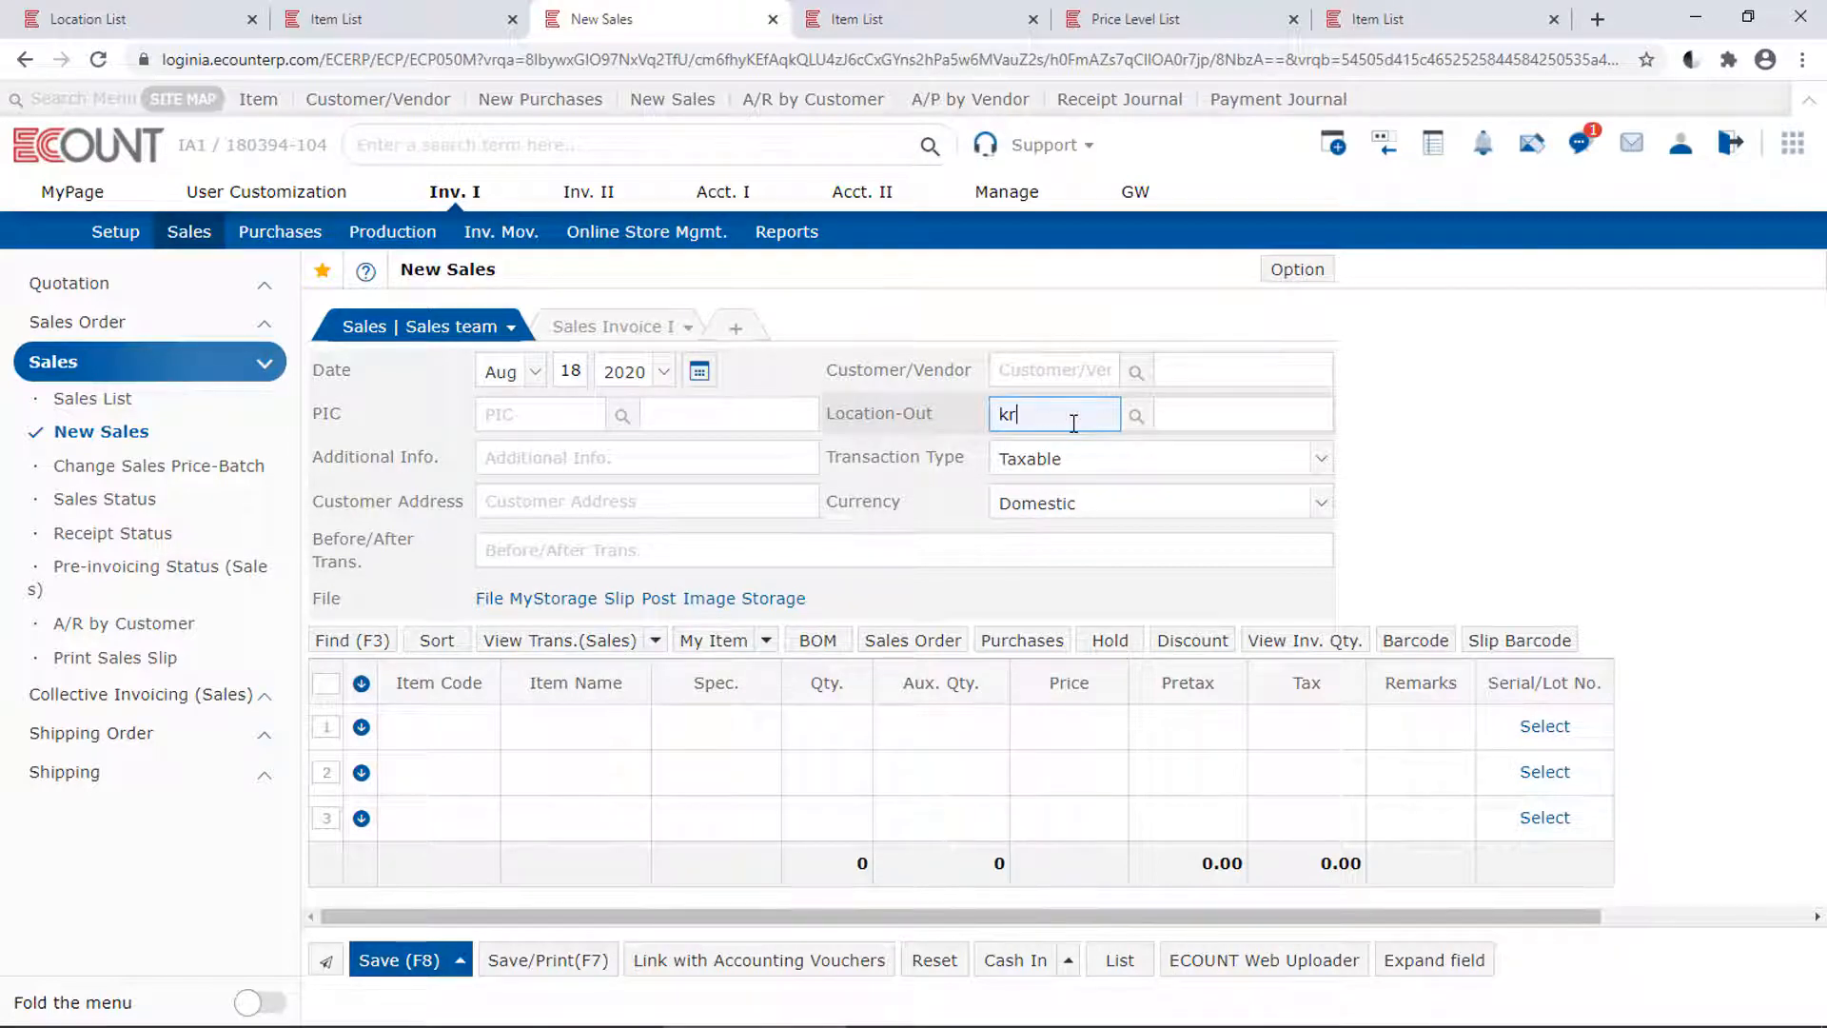
pyautogui.press('Return')
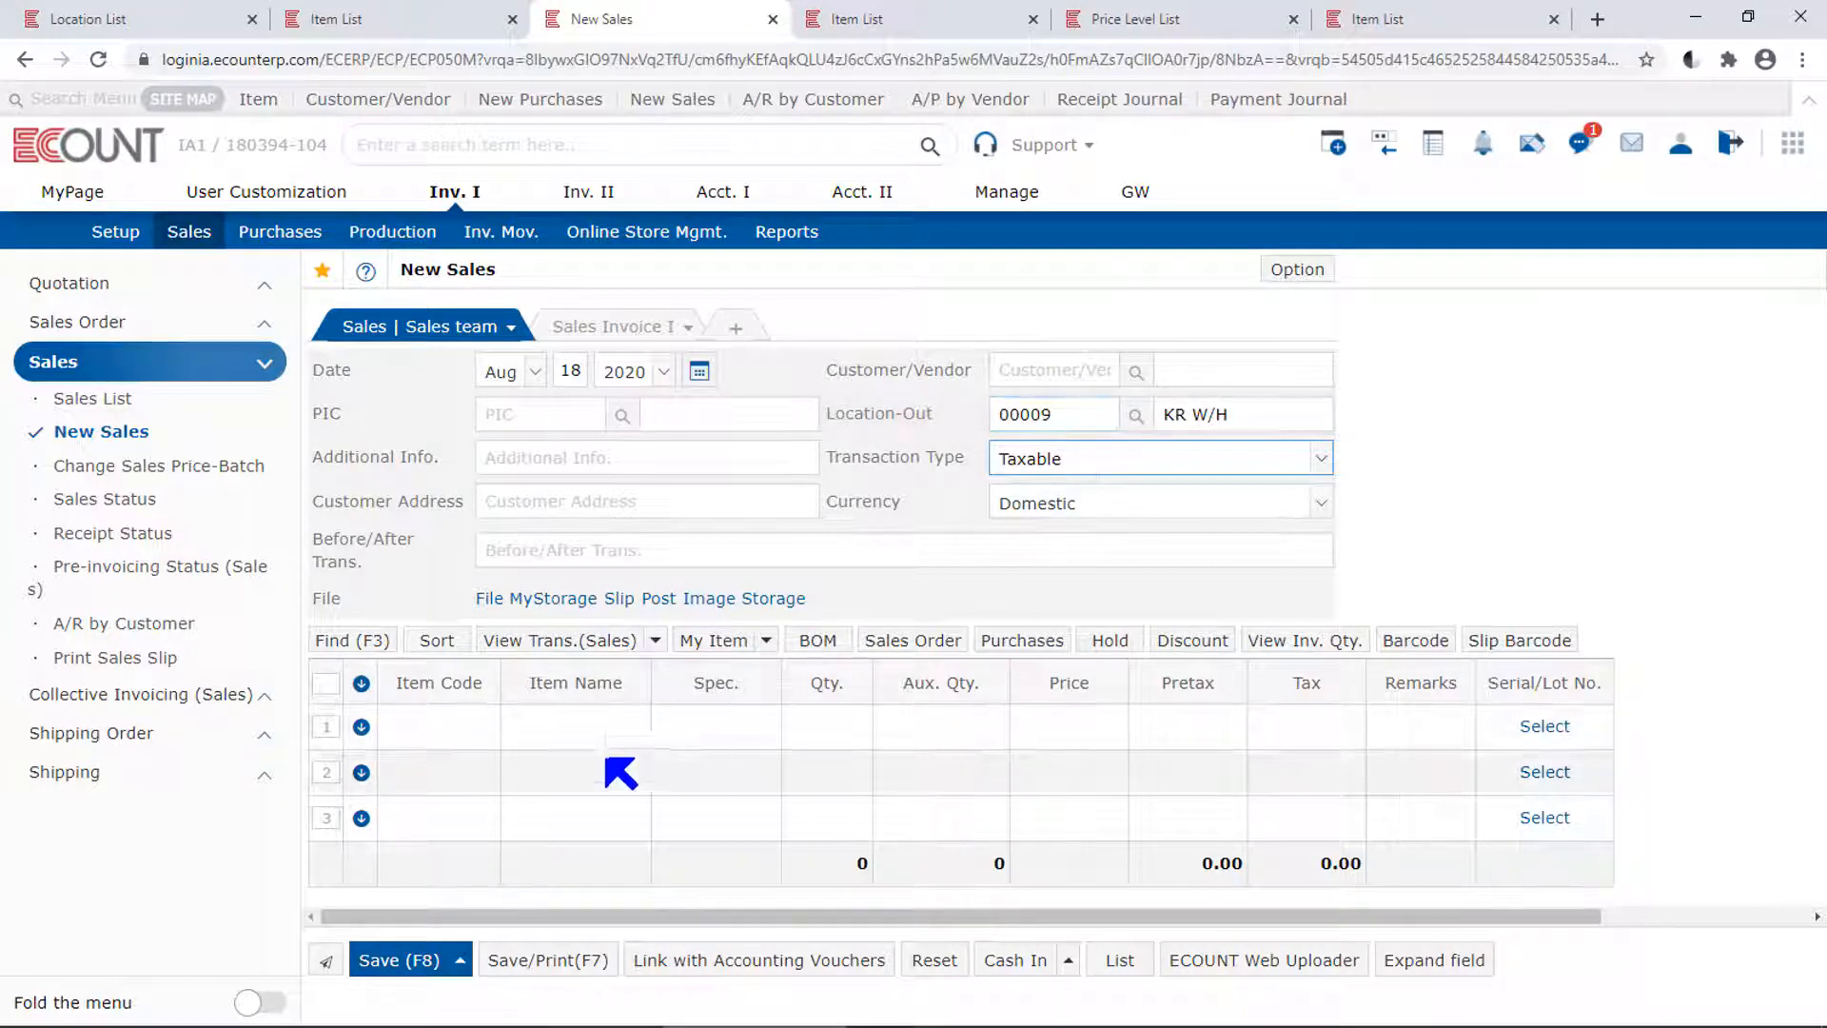
# Add Green tea latte with a quantity of 10 to the first sales line and check its tax against the location
pyautogui.click(462, 740)
pyautogui.write('gr')
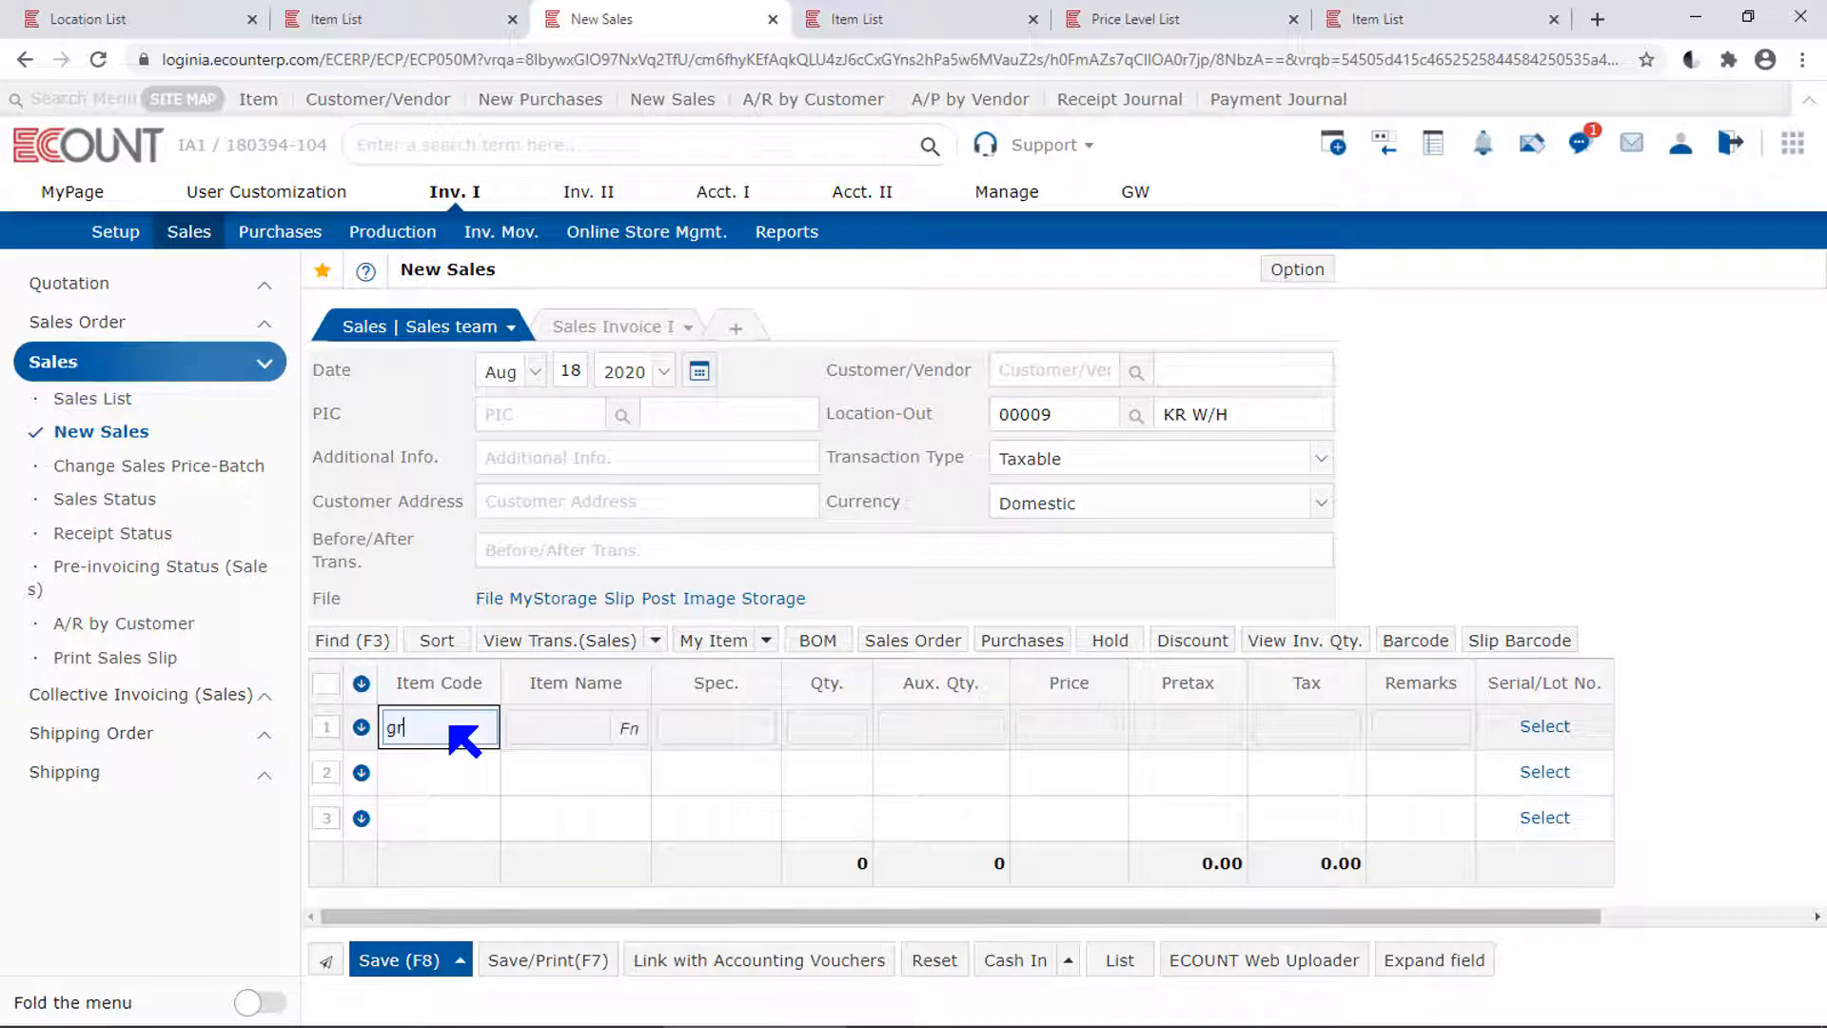
pyautogui.write('een tomattea latte')
pyautogui.press('Return')
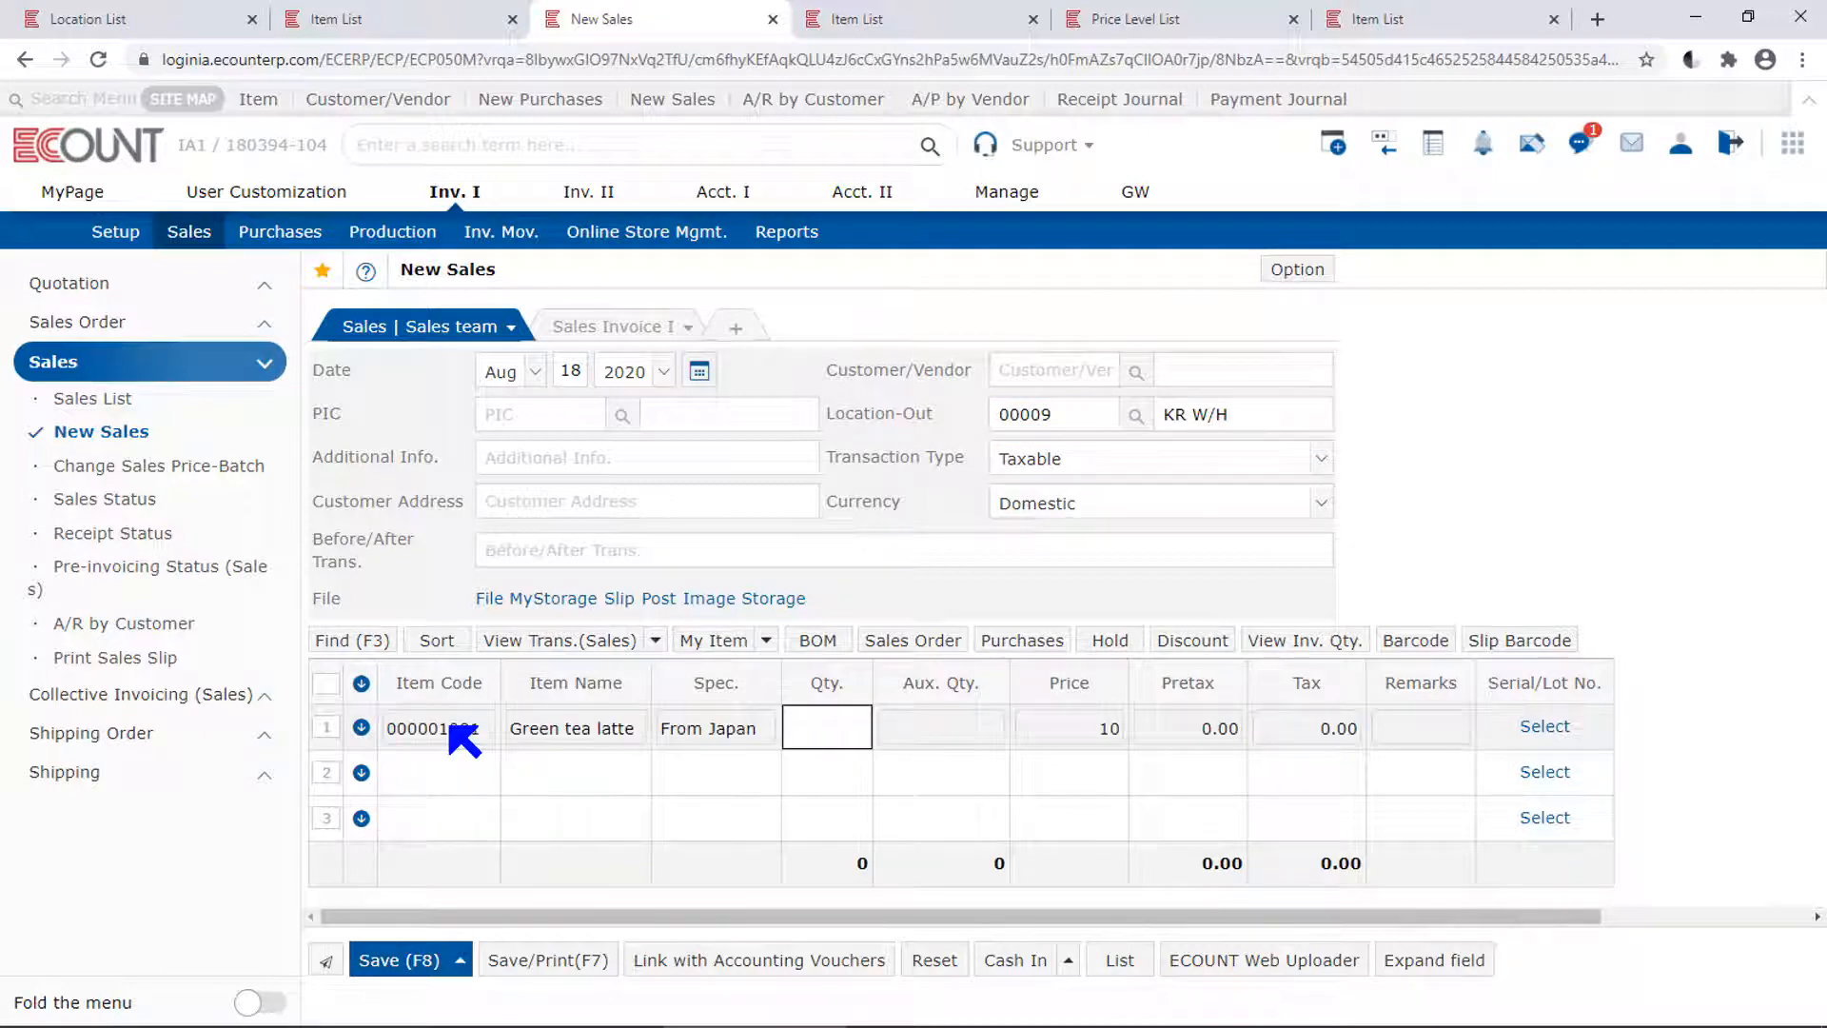
pyautogui.write('10')
pyautogui.press('Return')
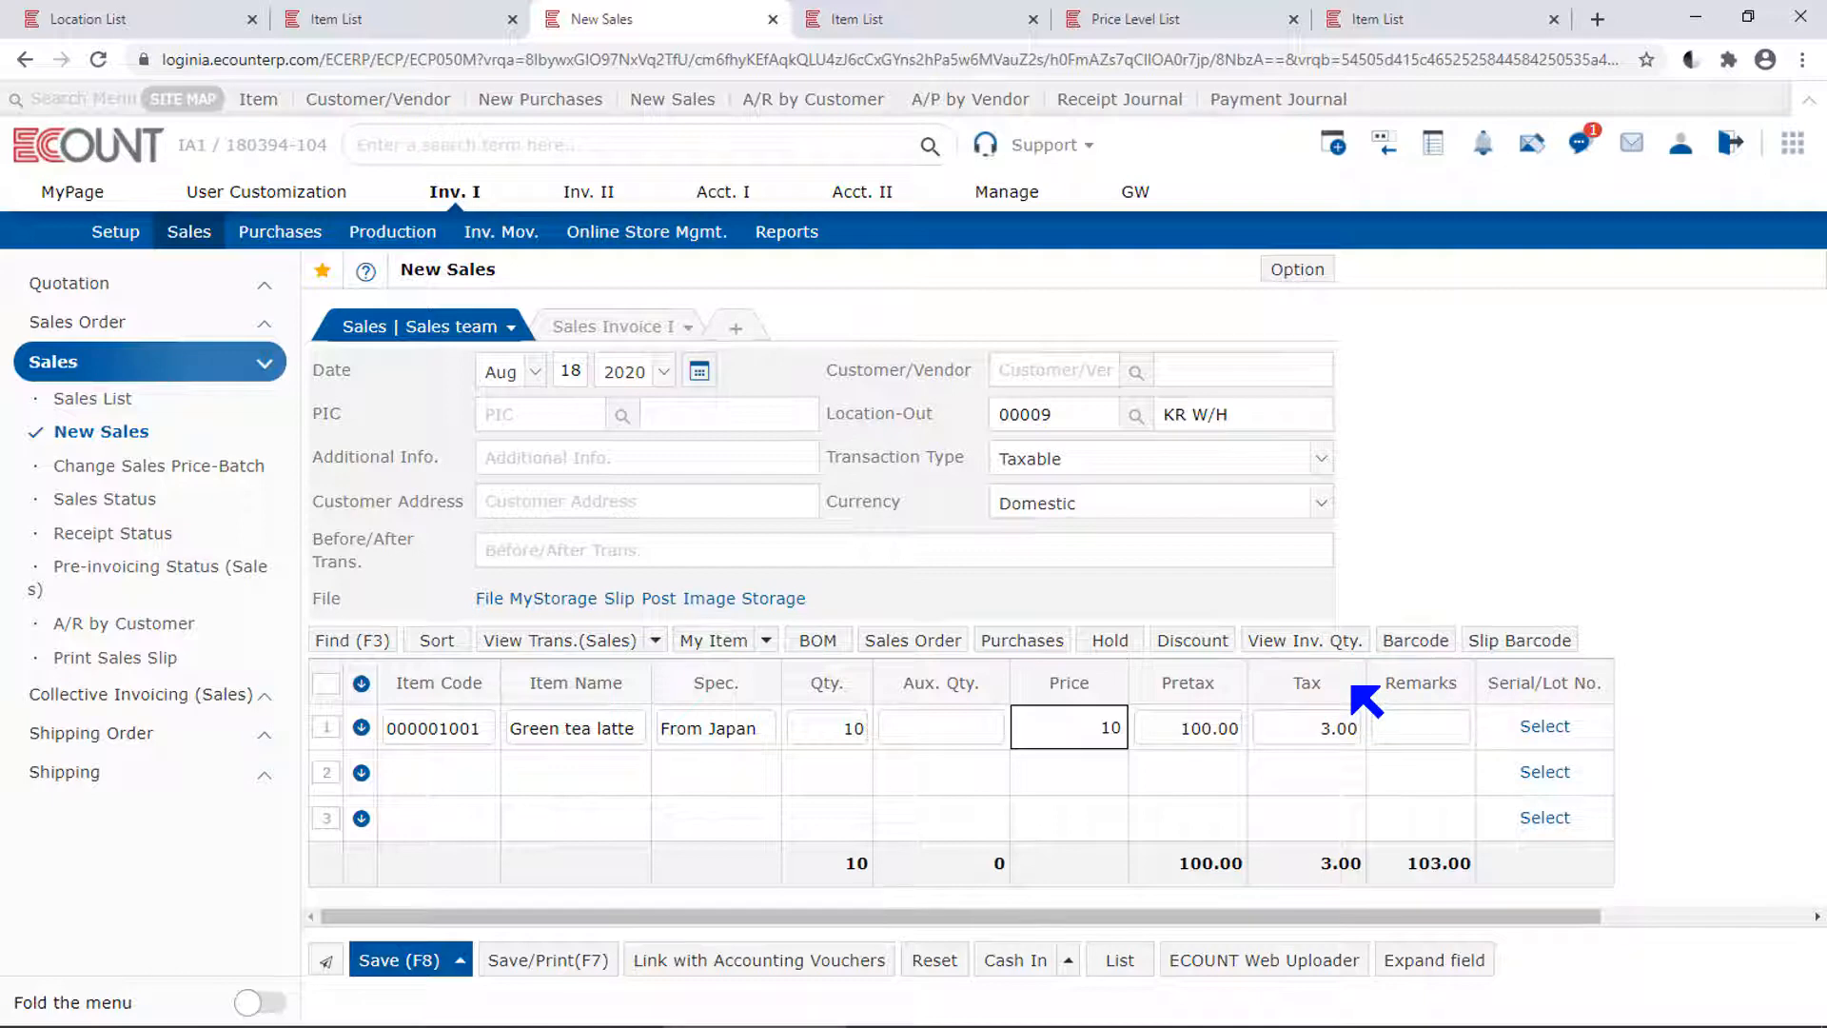
pyautogui.click(1296, 411)
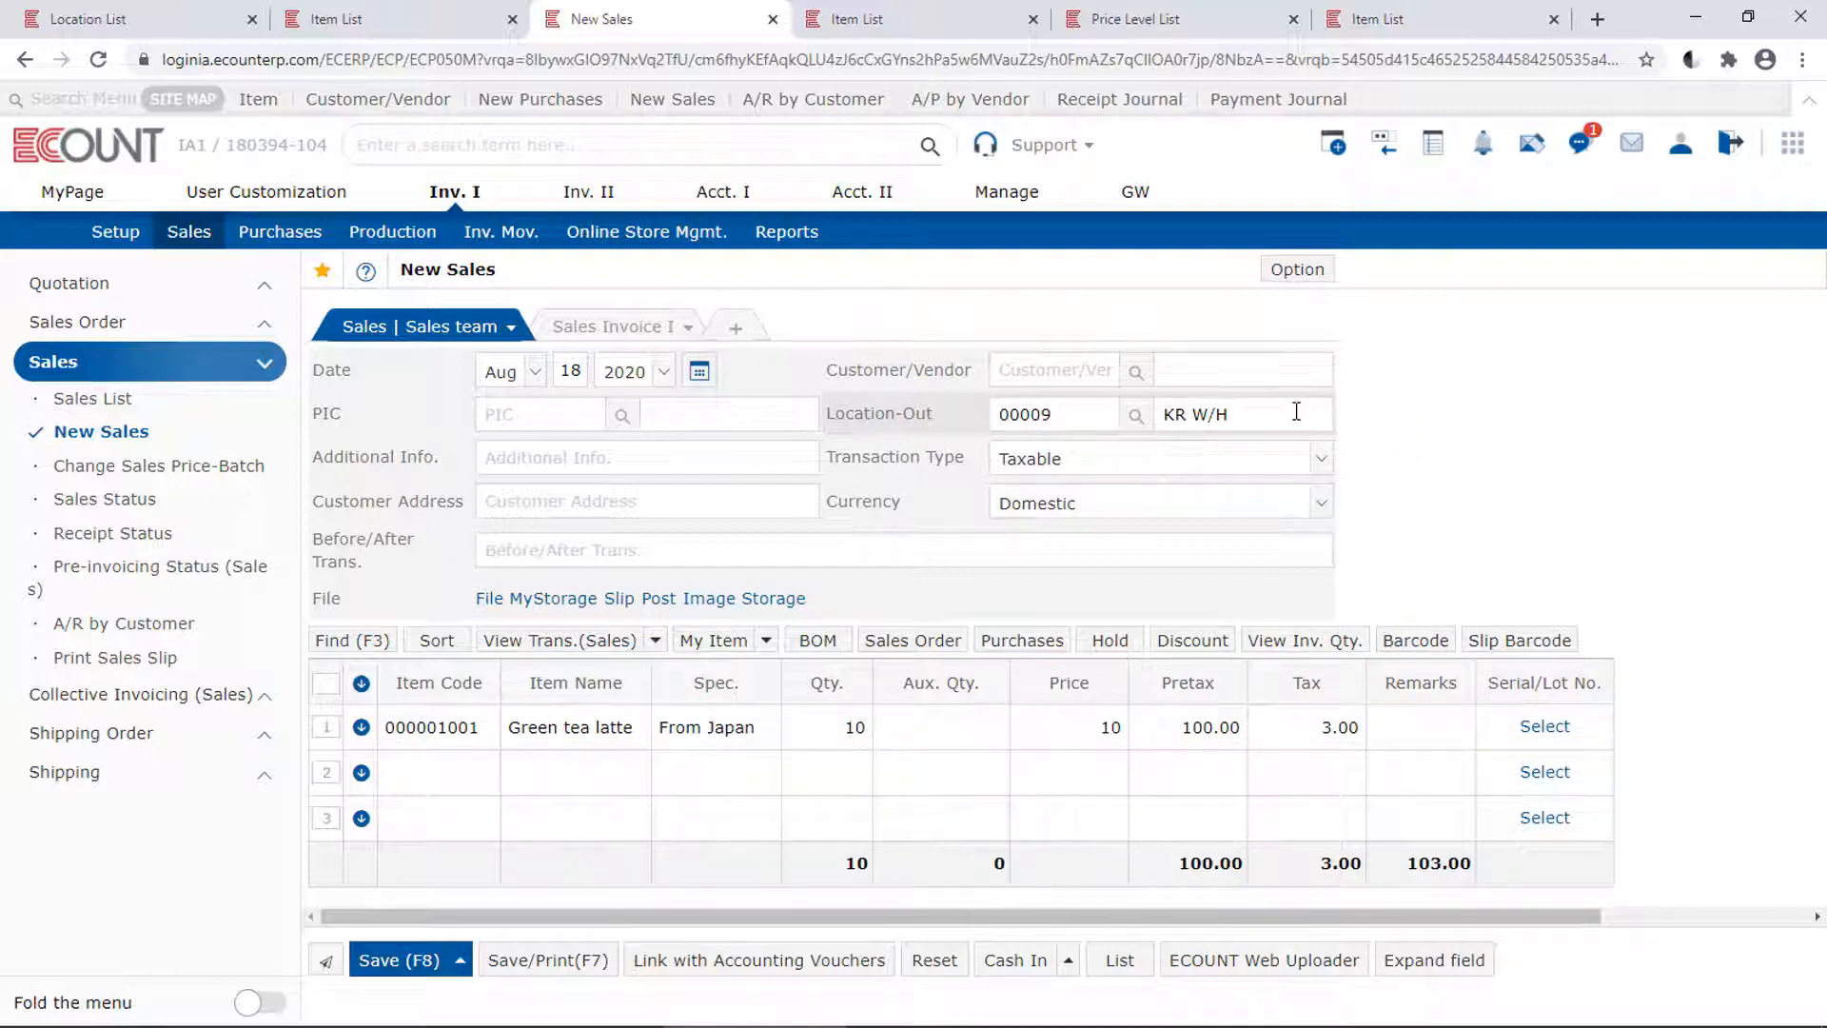
pyautogui.click(1328, 738)
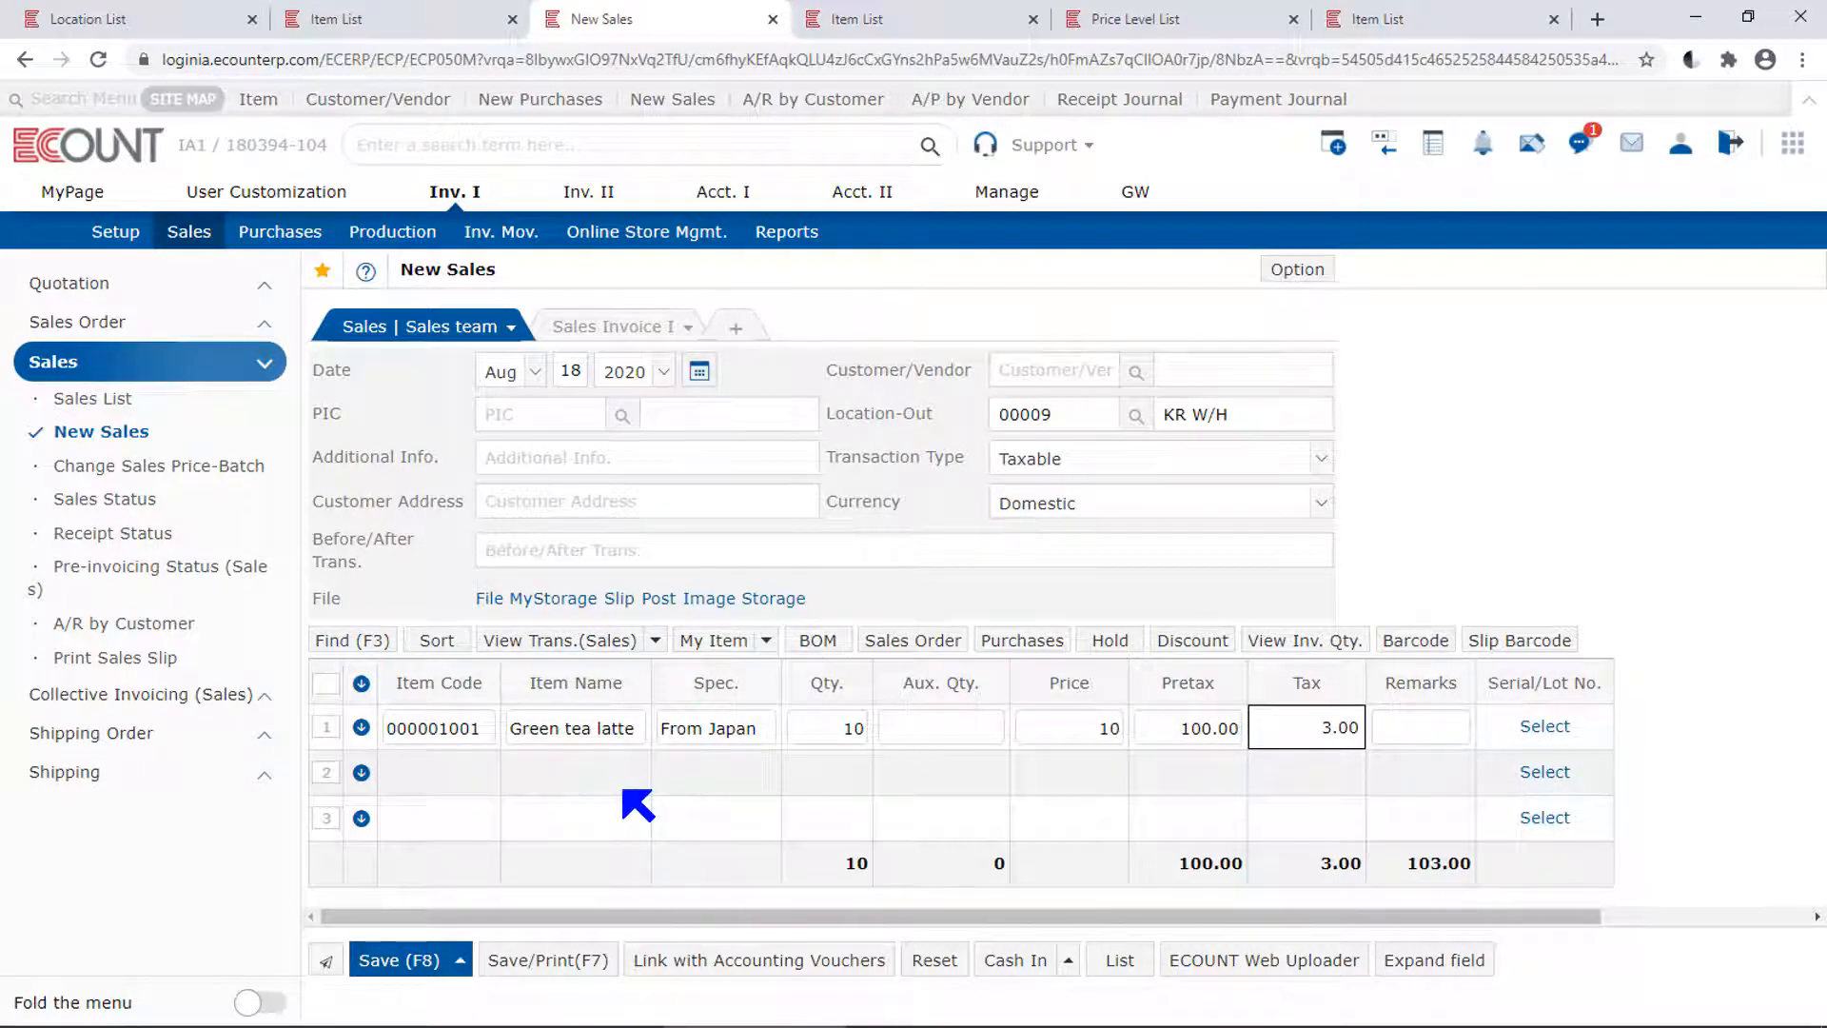
# View the Green tea latte item's manual sales tax rate option, restore Default, and return to the KR W/H location form
pyautogui.click(917, 21)
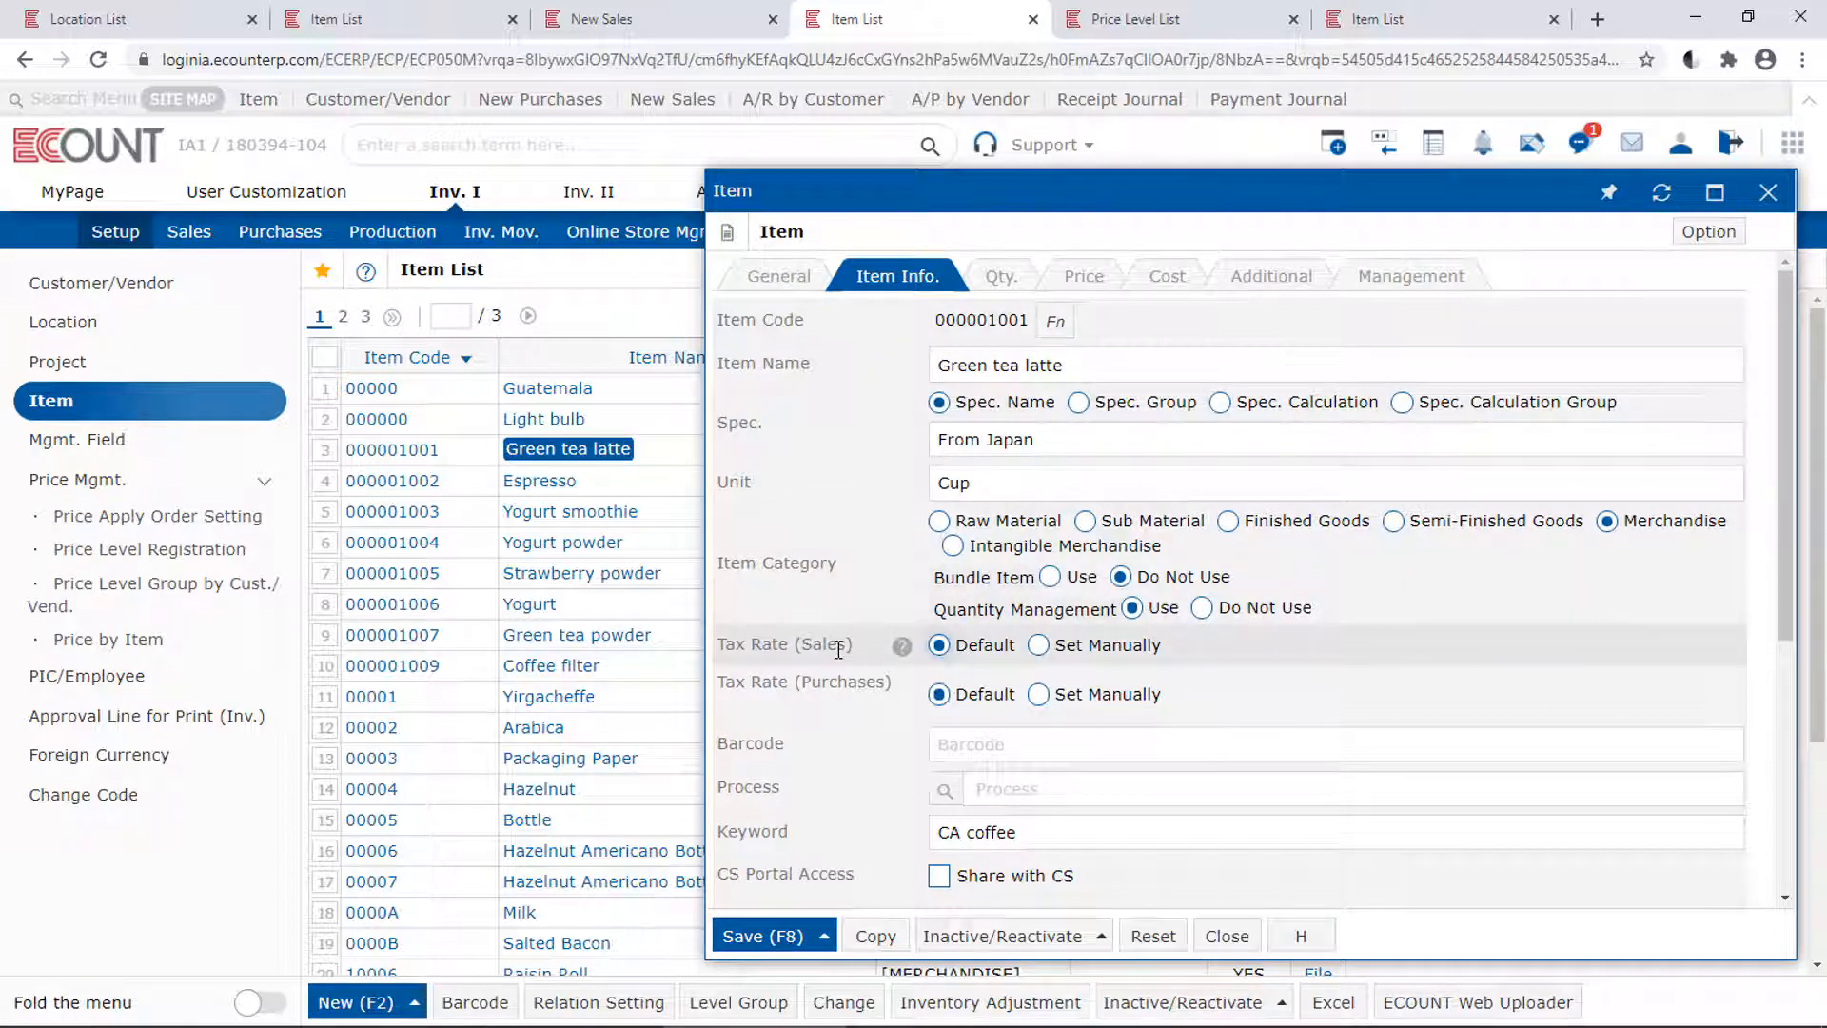
pyautogui.click(1095, 647)
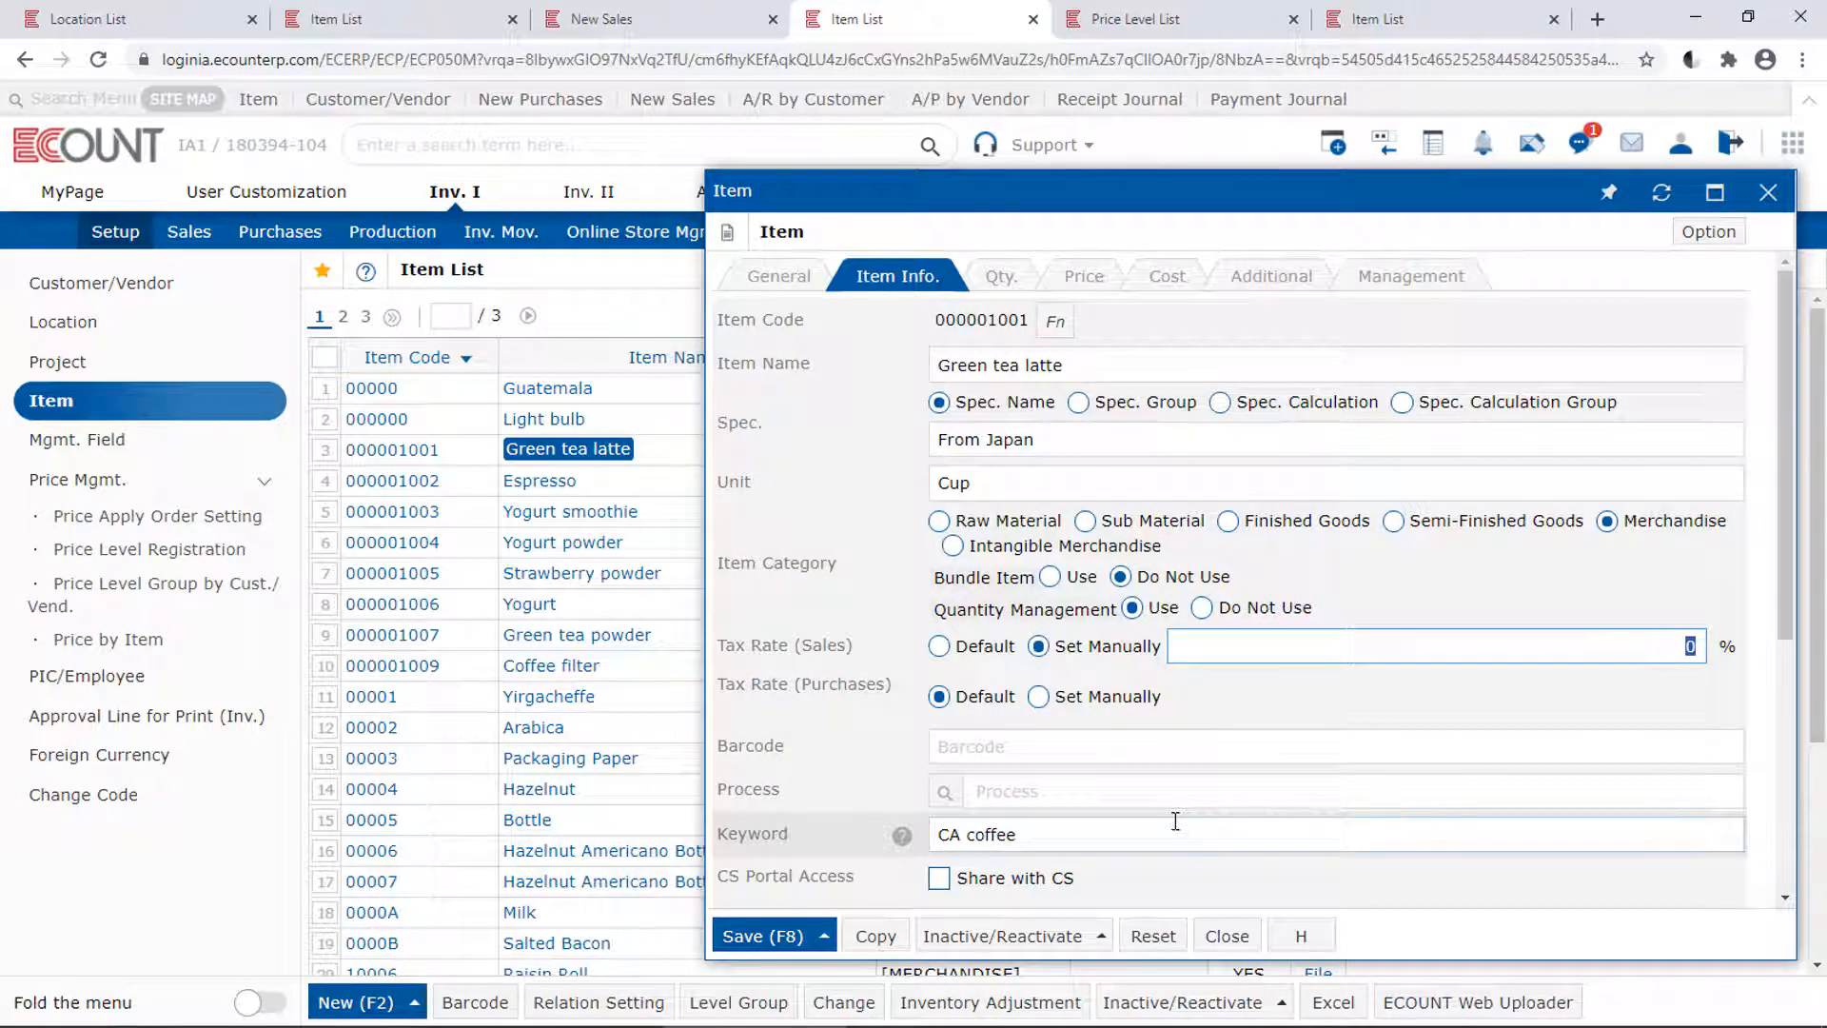
pyautogui.click(949, 649)
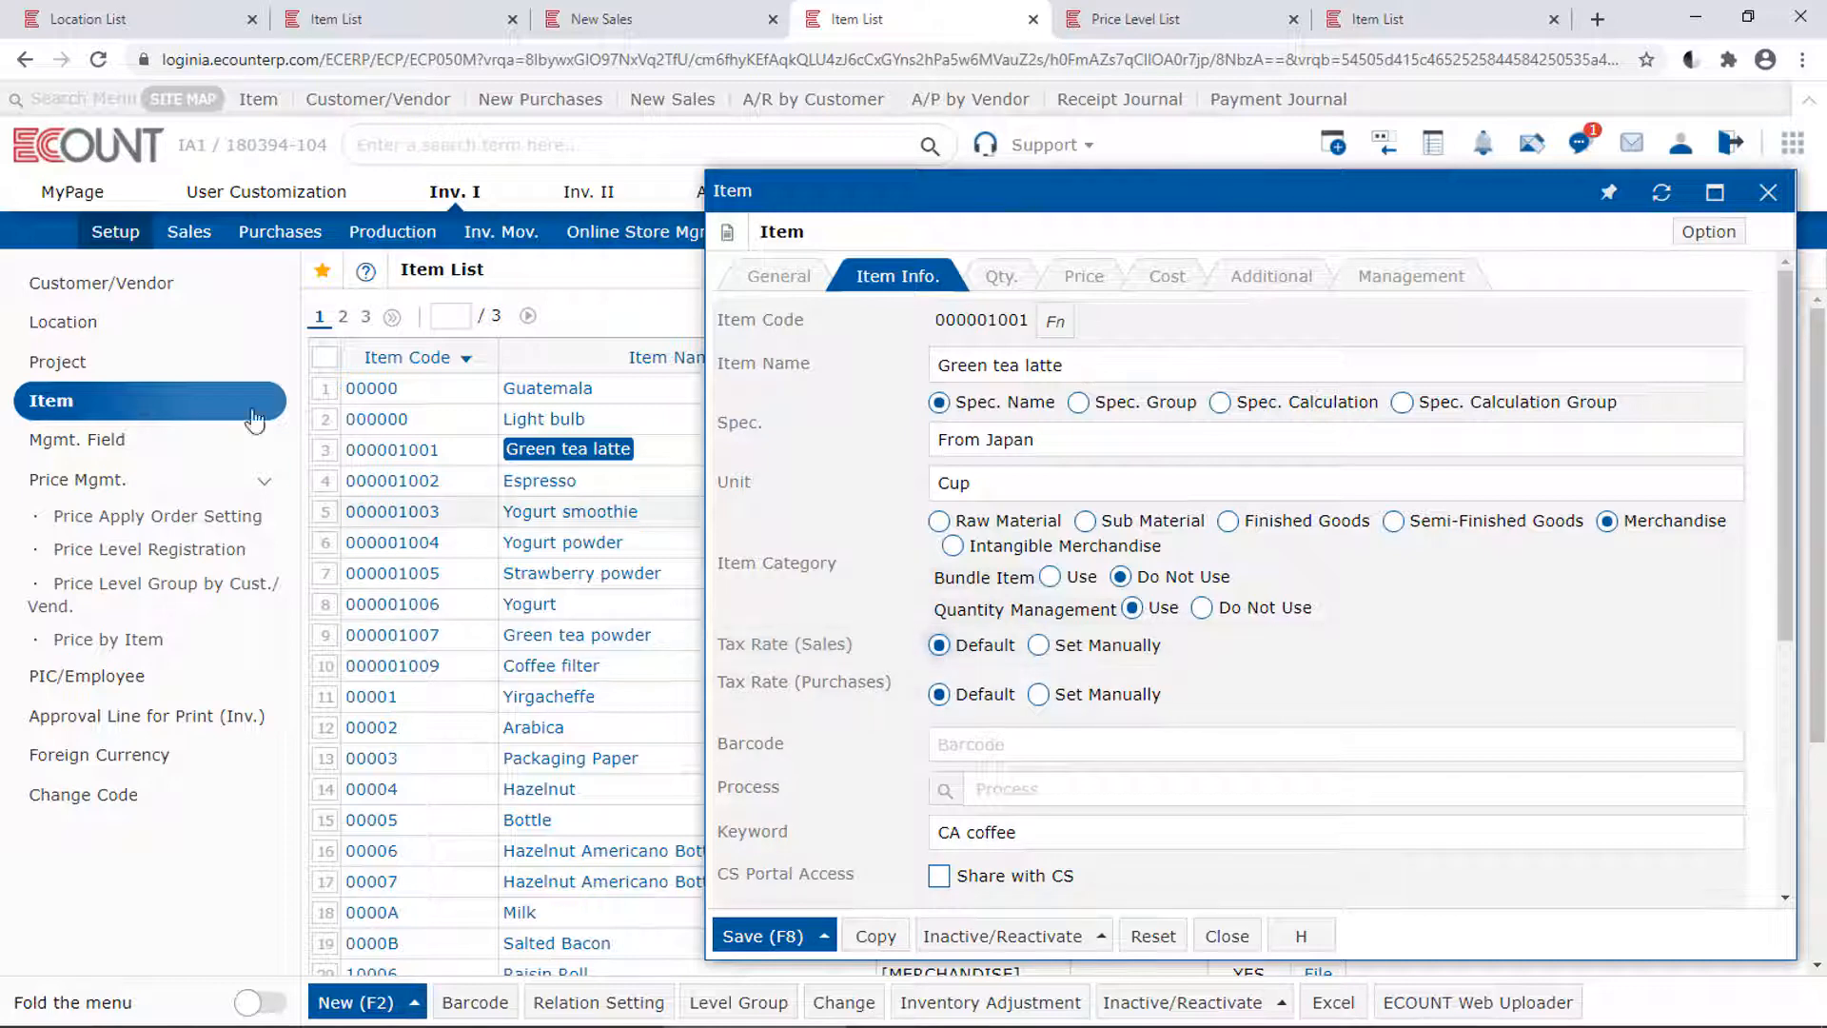
pyautogui.click(99, 18)
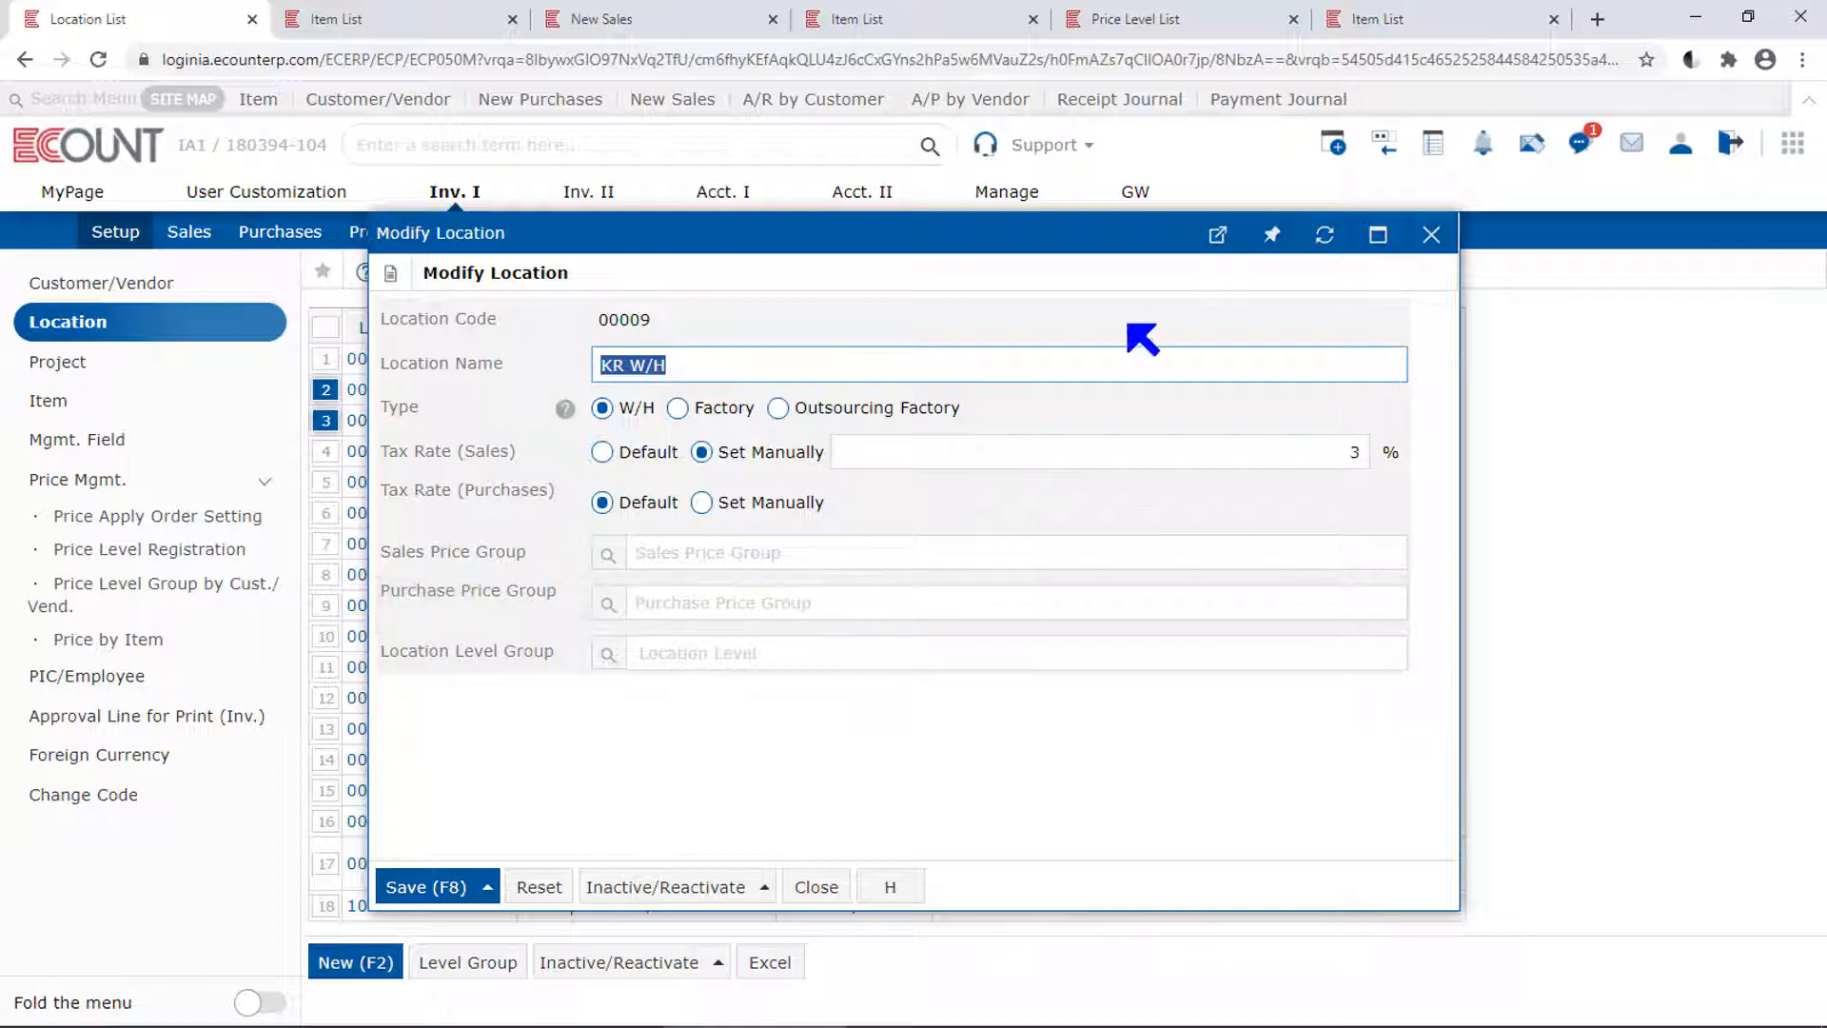
# Switch to the open Price Level List and examine the Store A Price group's applied price for Light bulb
pyautogui.click(1215, 19)
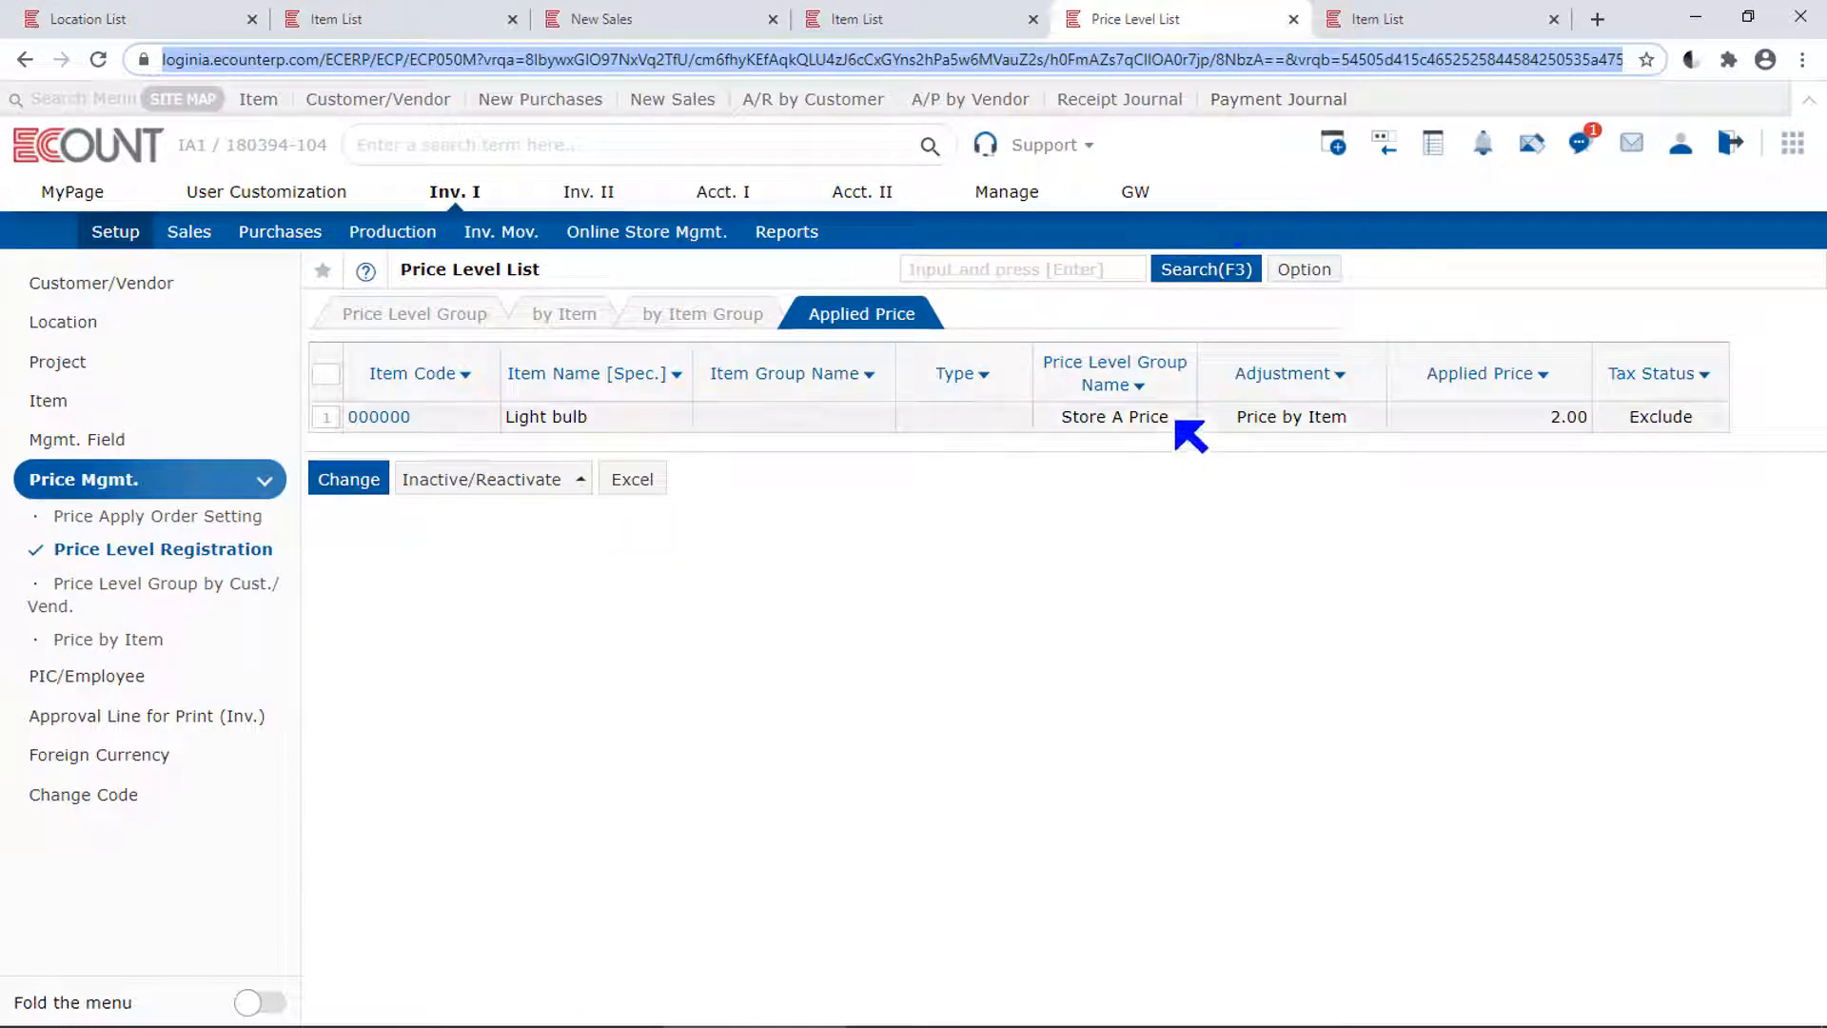
pyautogui.moveTo(1179, 416); pyautogui.dragTo(1054, 415)
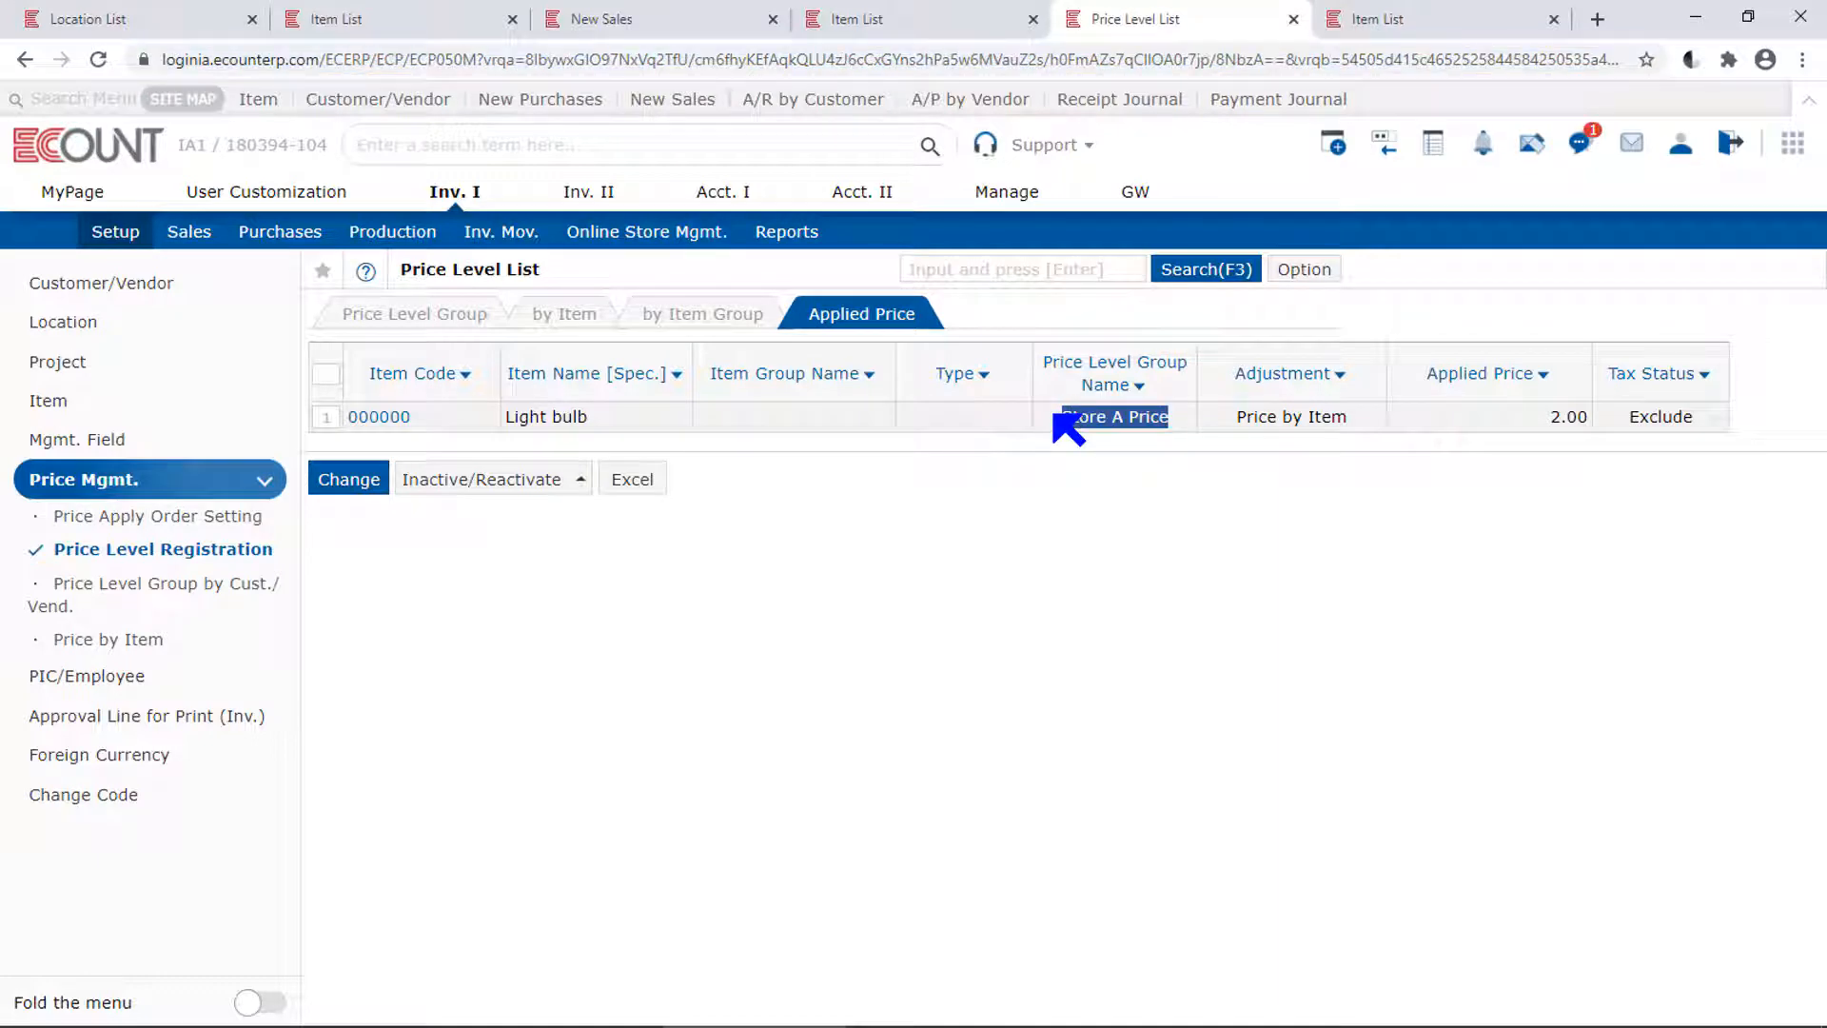
pyautogui.moveTo(625, 419); pyautogui.dragTo(479, 416)
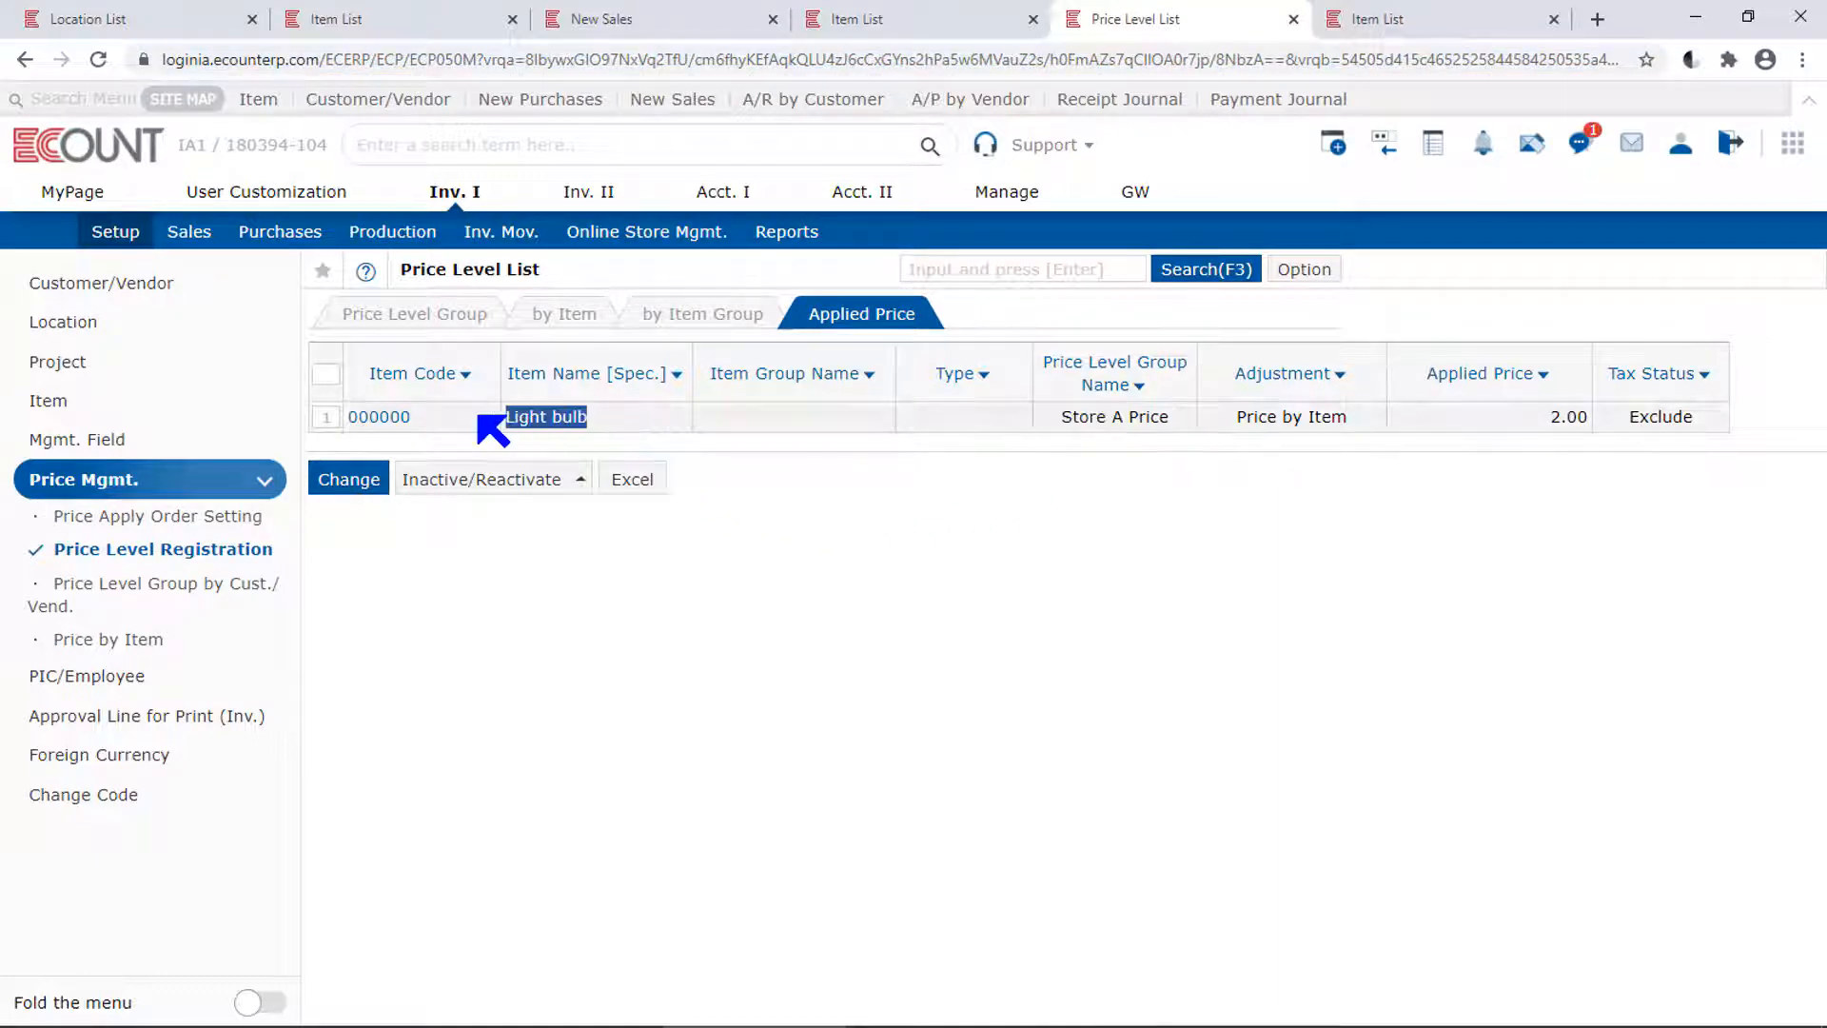
pyautogui.moveTo(1550, 418); pyautogui.dragTo(1587, 424)
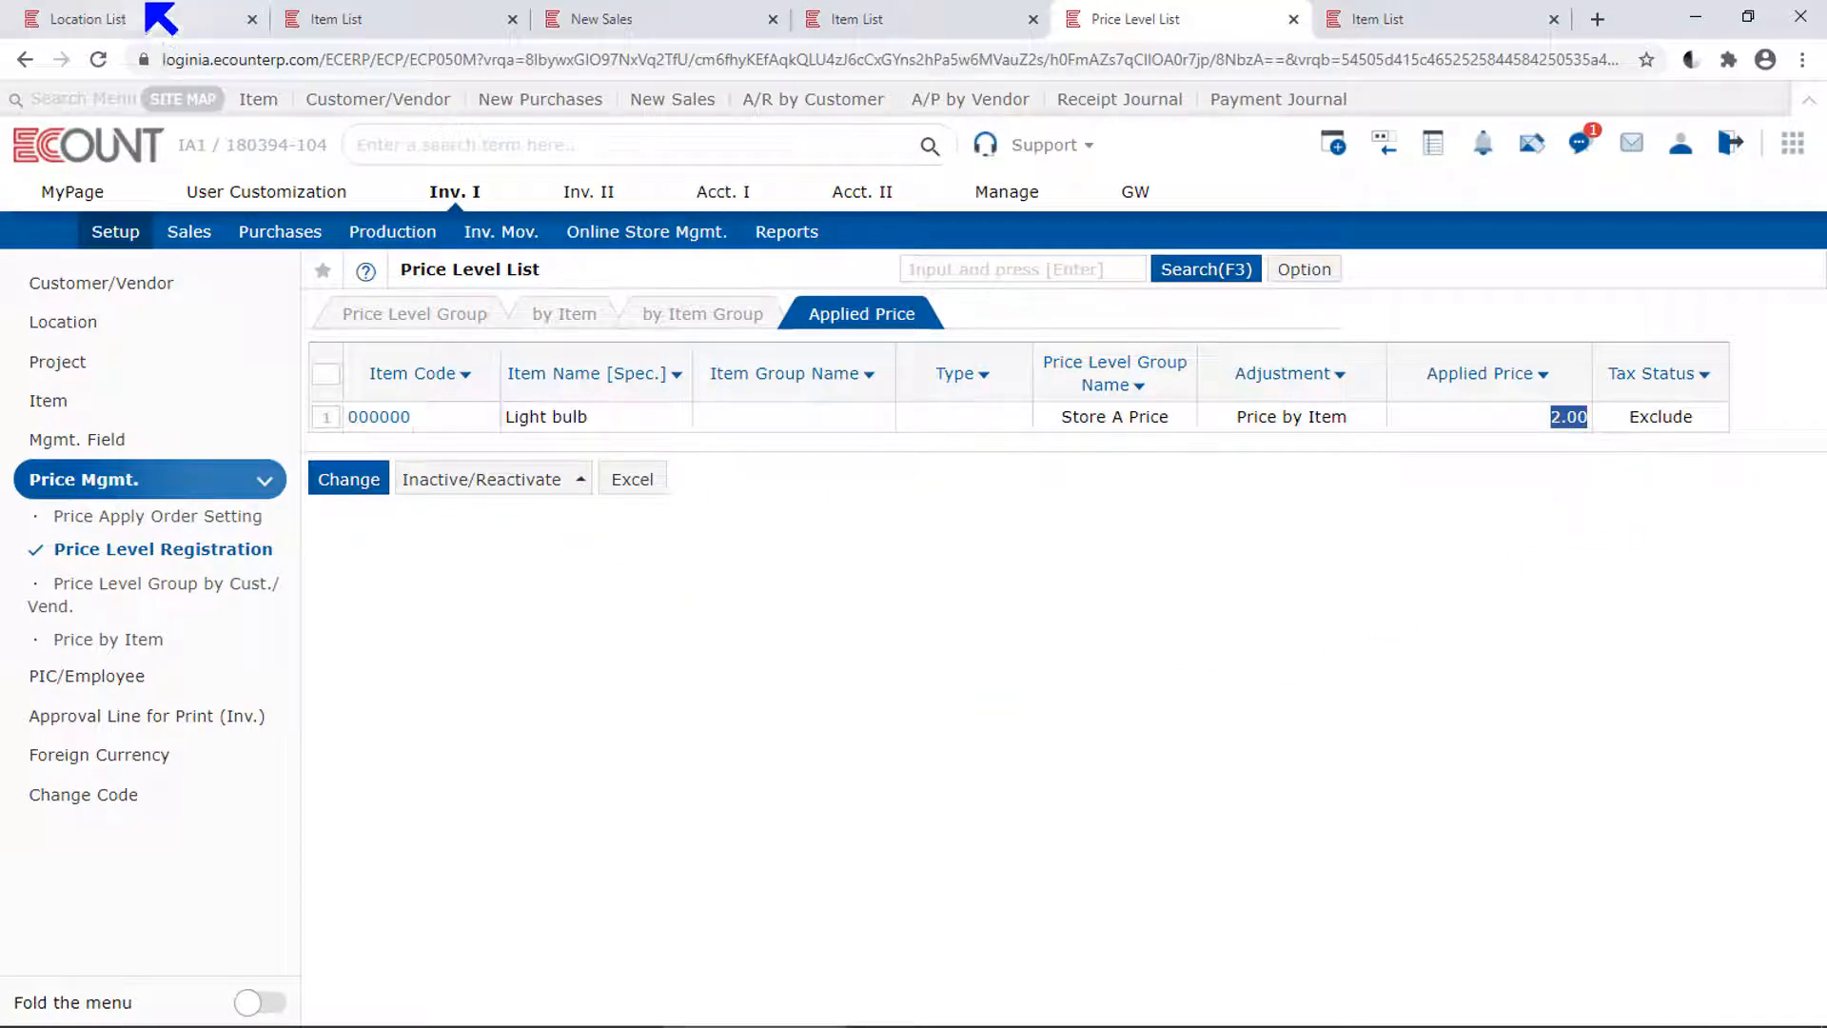
# Switch to the open Light bulb item and examine its name and sale price
pyautogui.click(1398, 15)
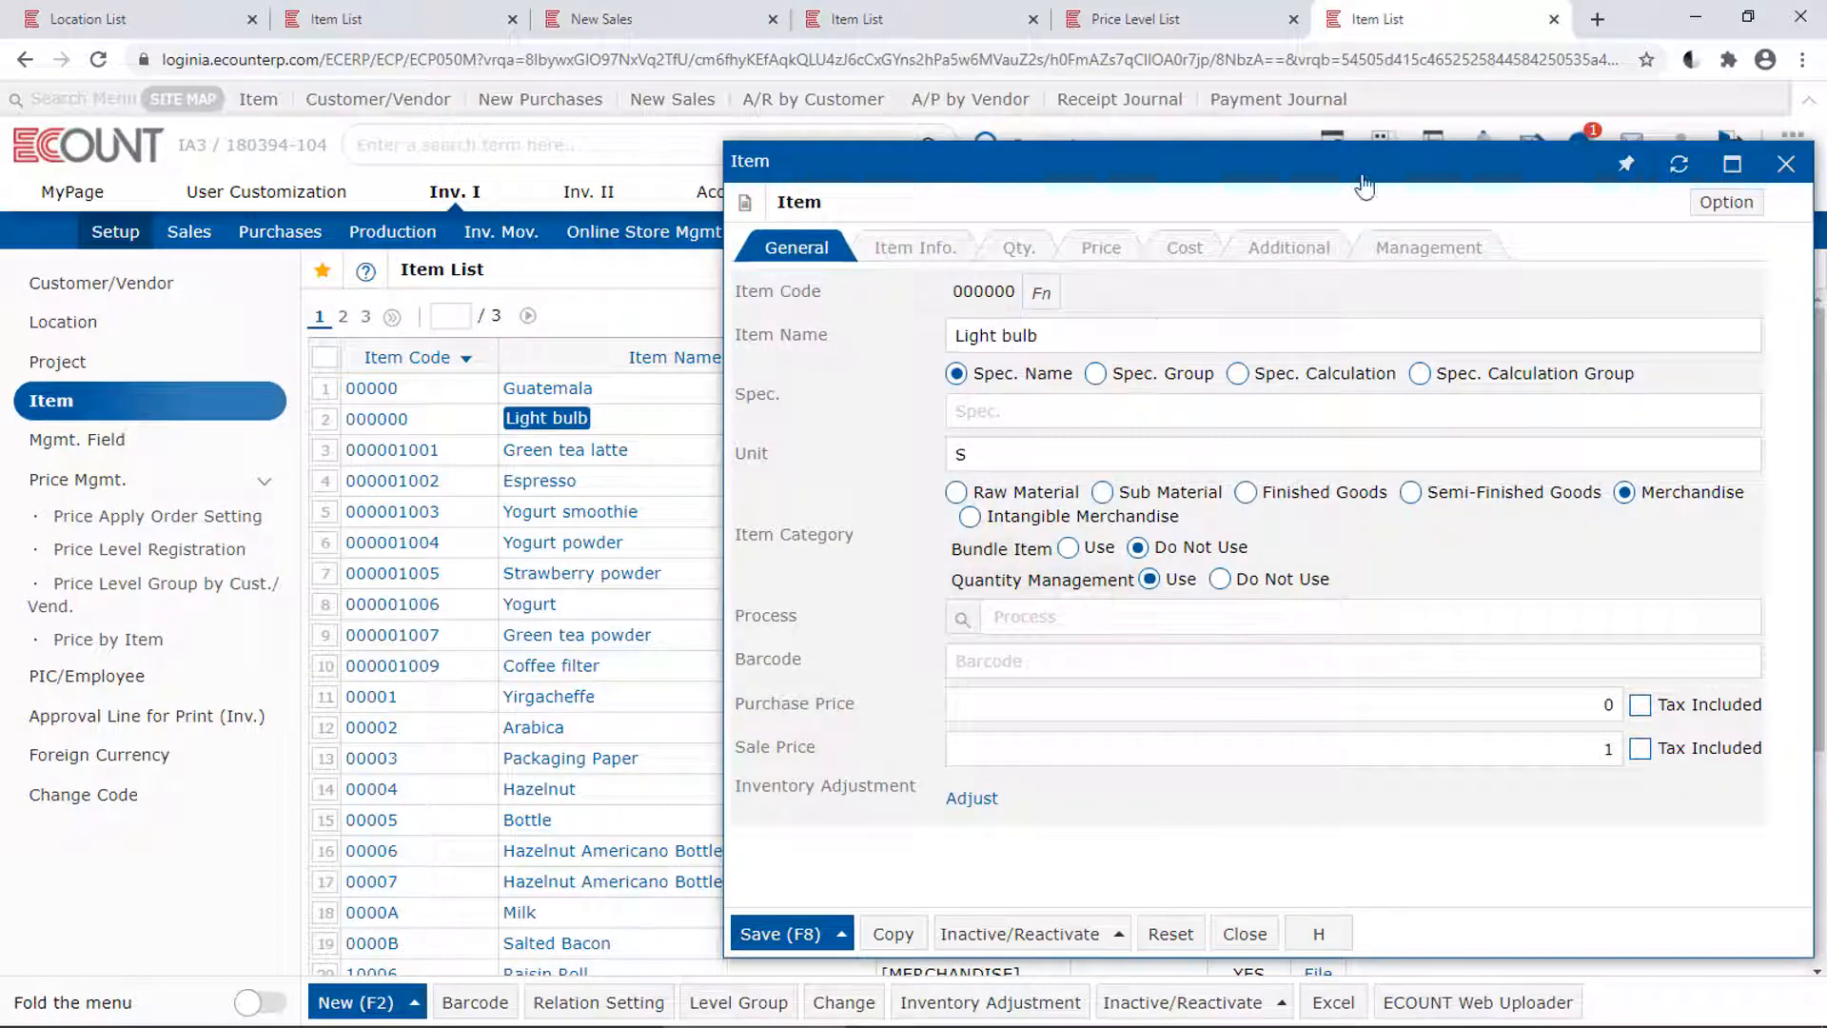
pyautogui.click(1136, 335)
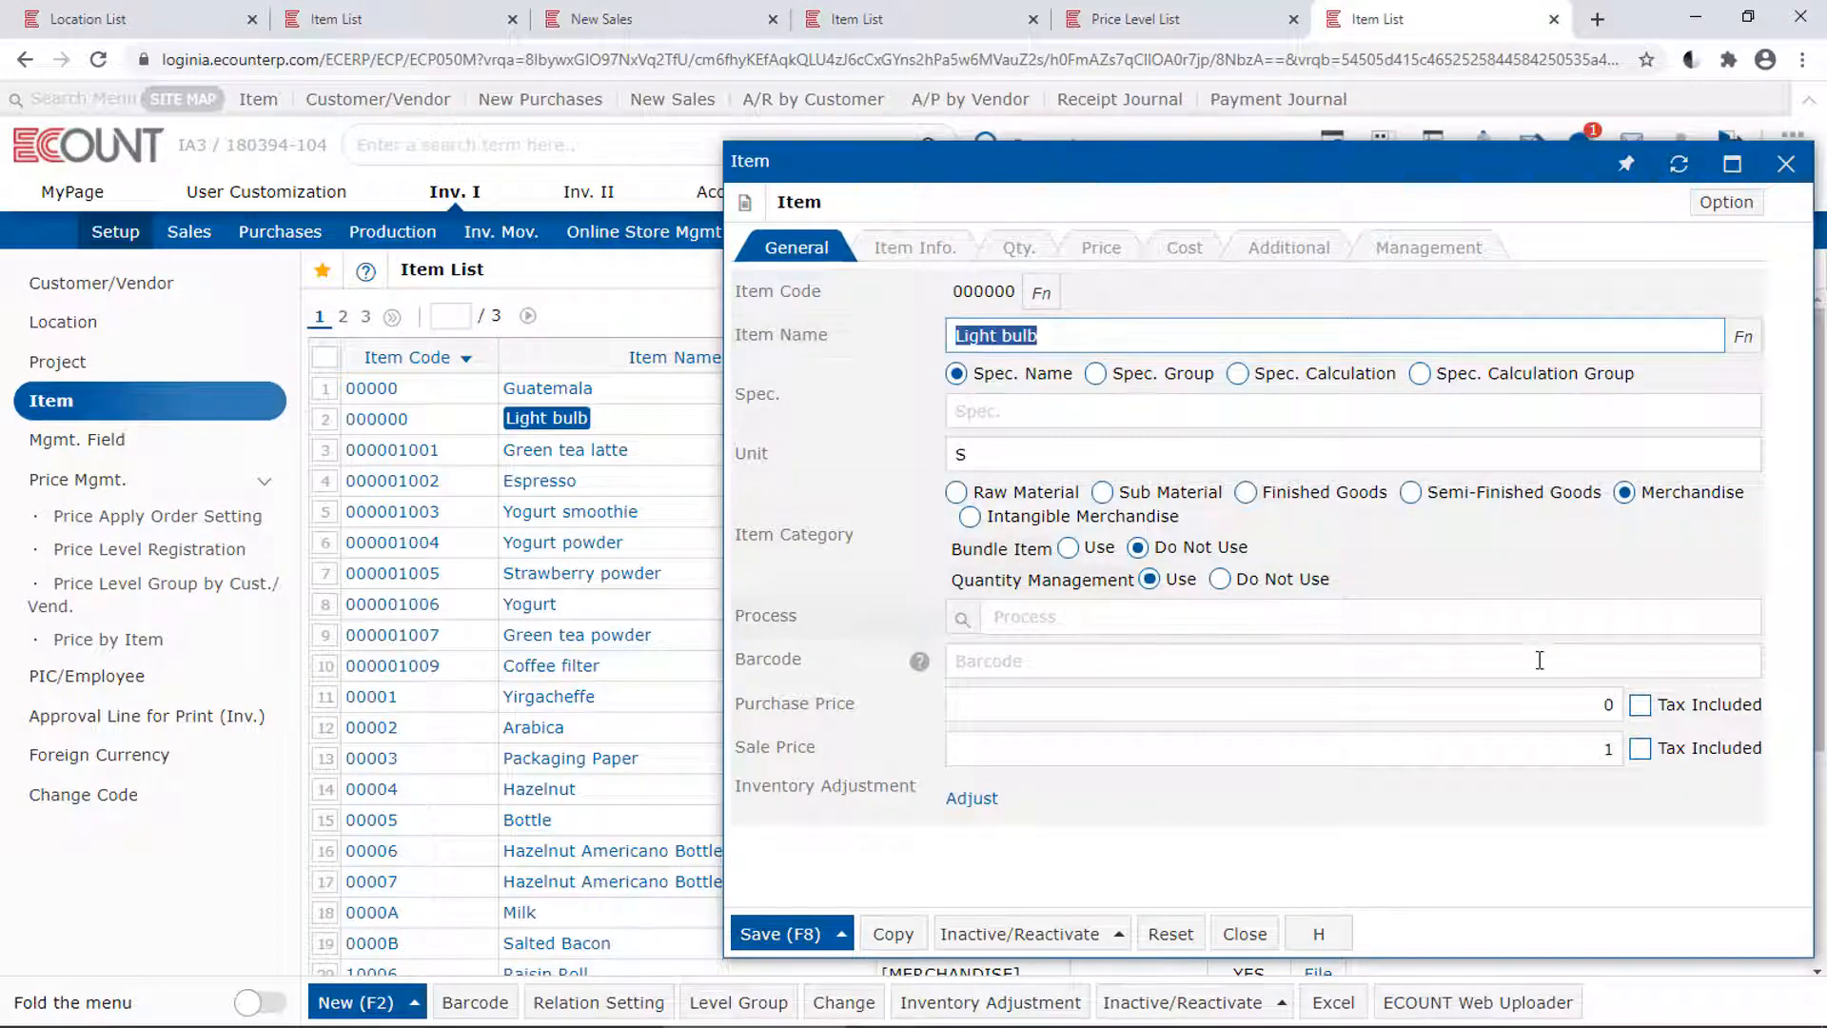
pyautogui.click(1530, 743)
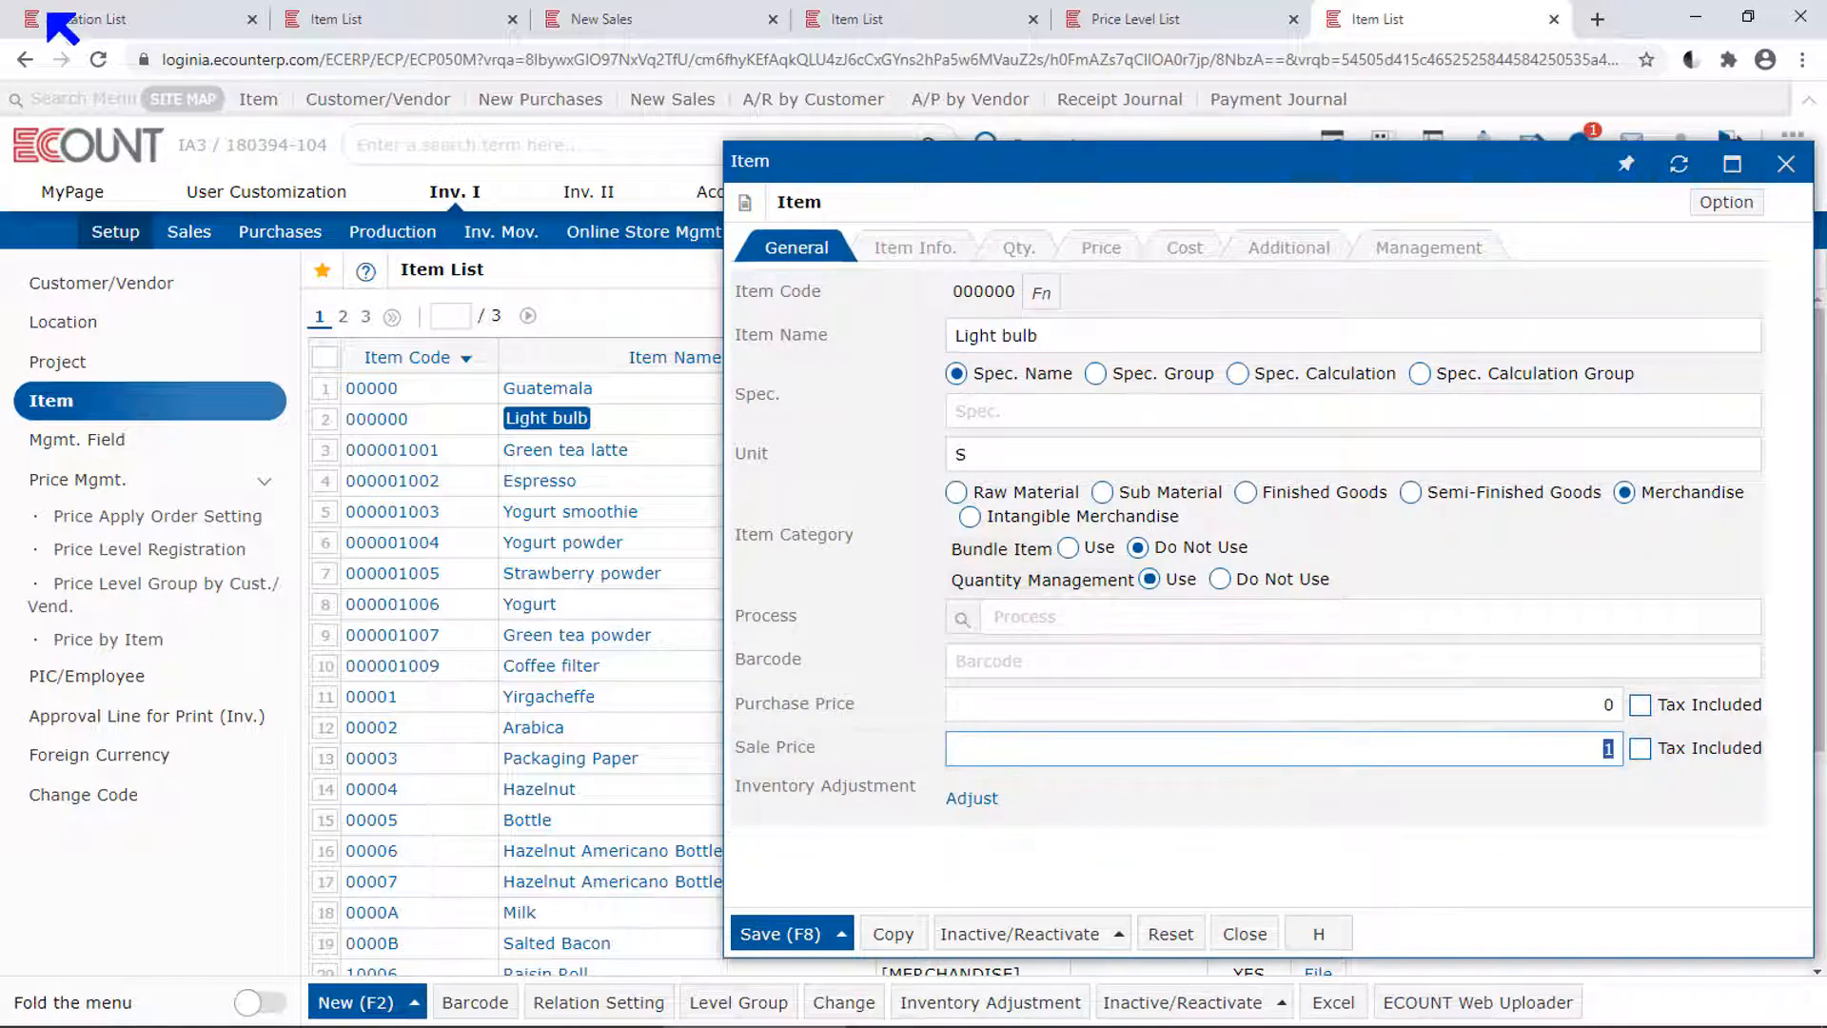
# Close the KR W/H location form, then open the Store A location, review its sales price group, and save it
pyautogui.click(95, 9)
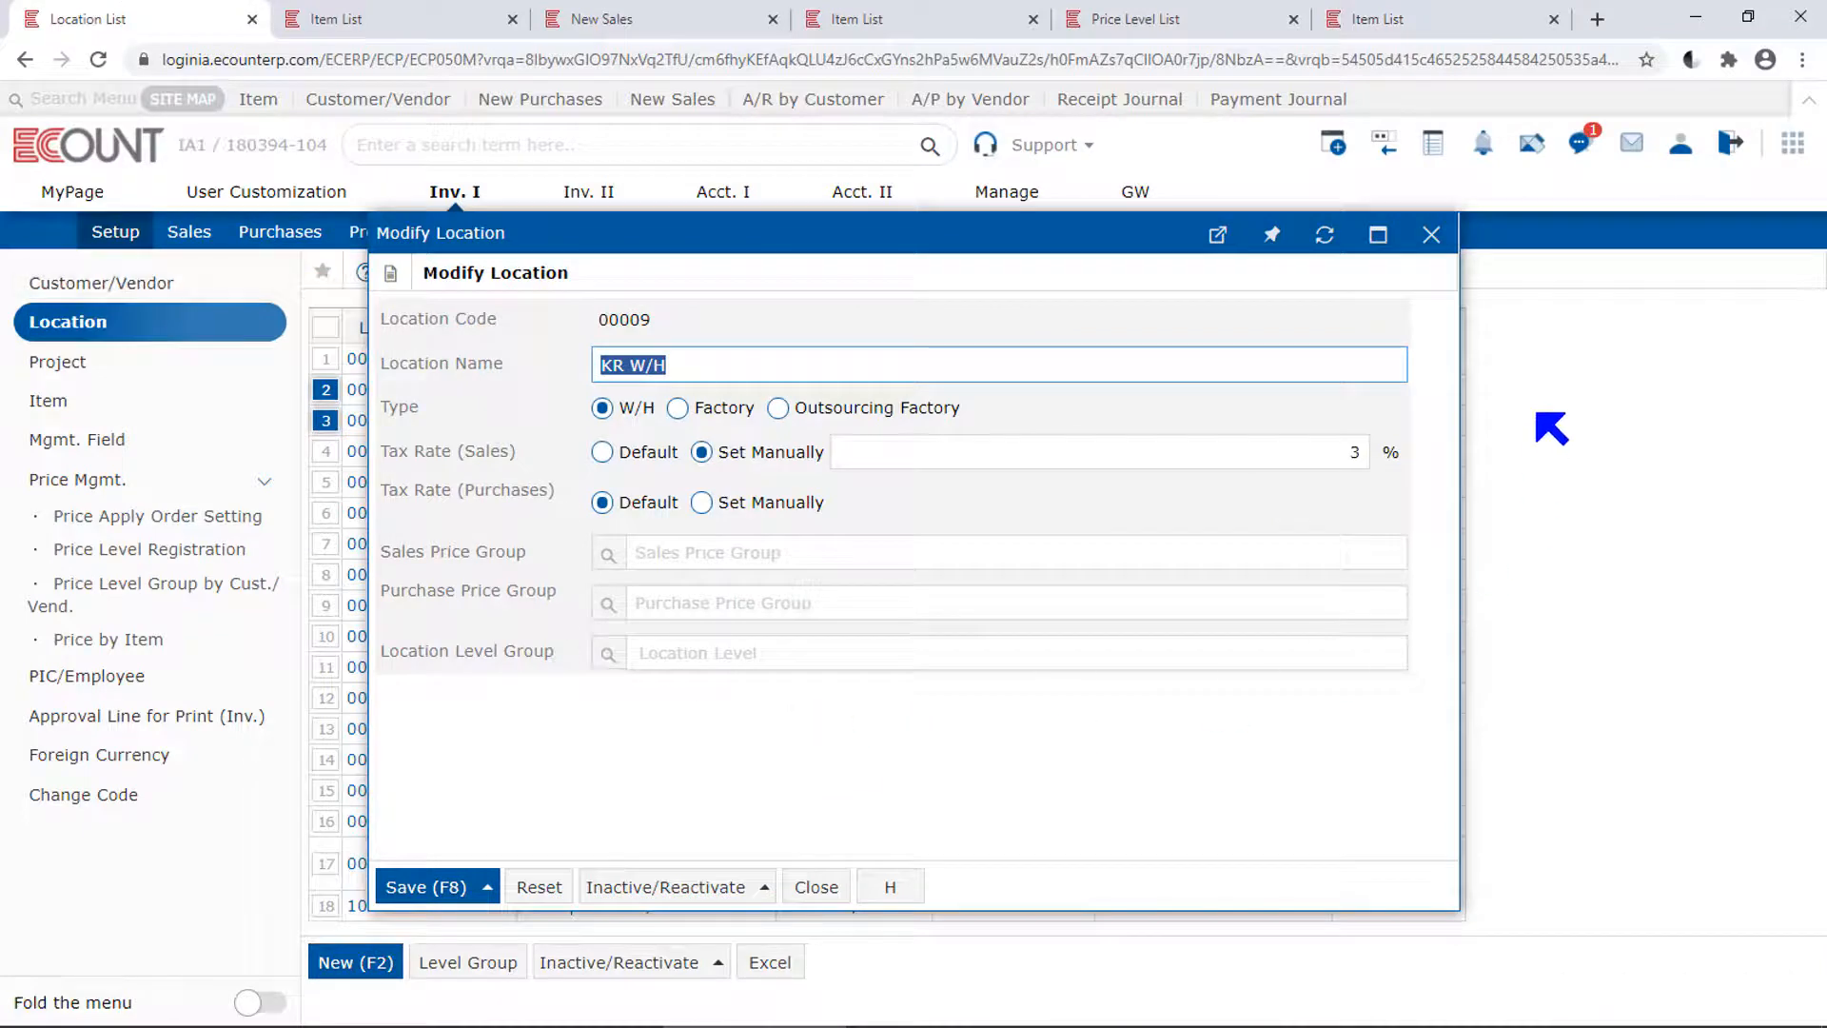
pyautogui.click(1431, 234)
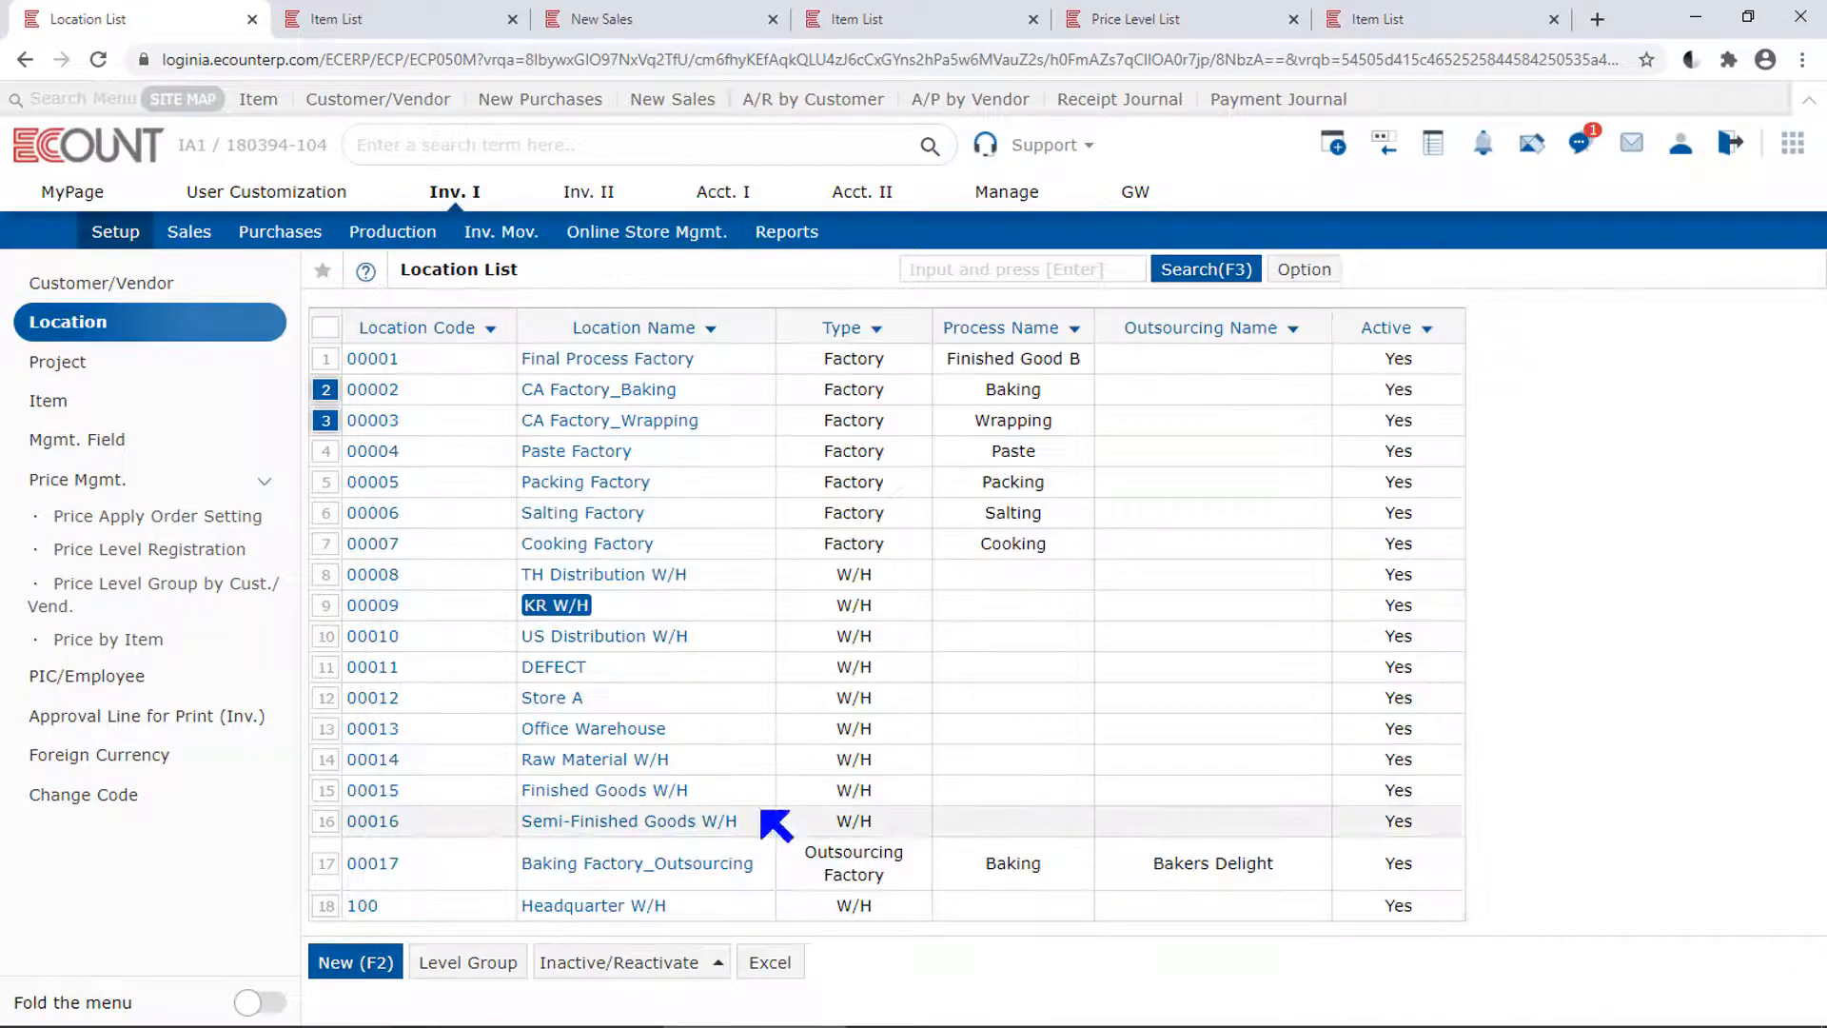
pyautogui.click(572, 702)
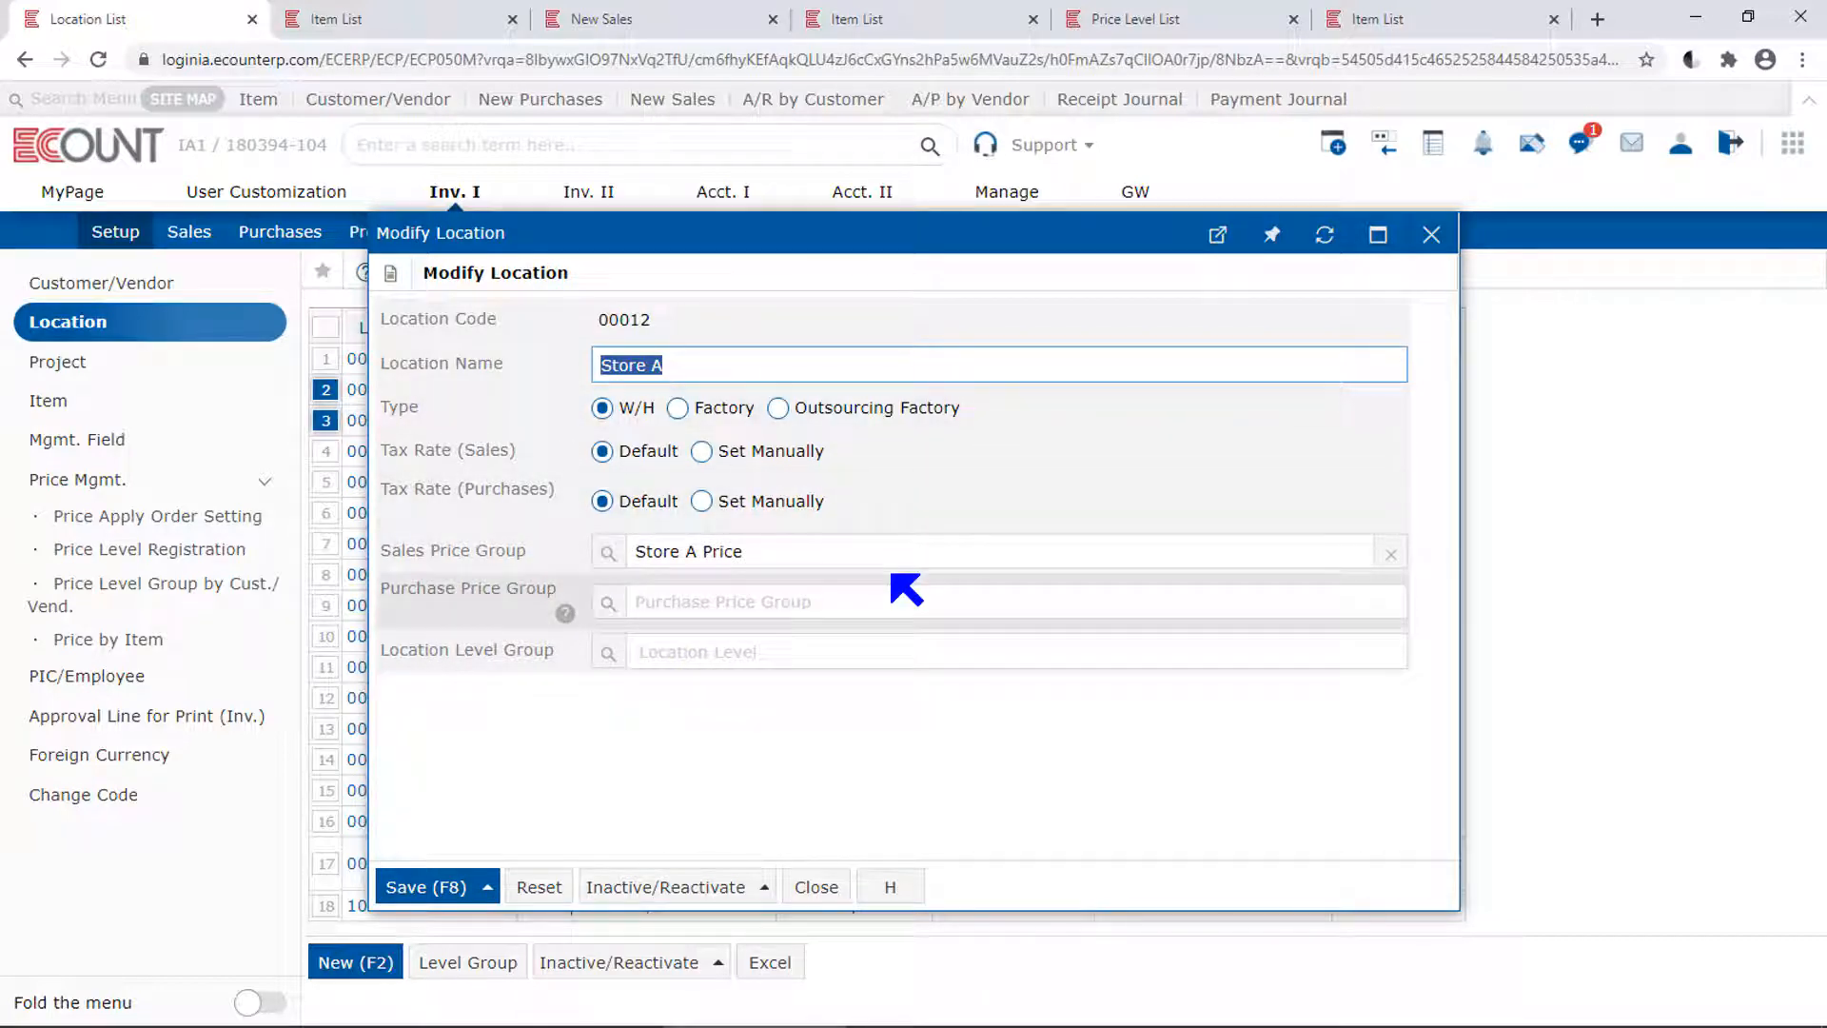
pyautogui.click(446, 895)
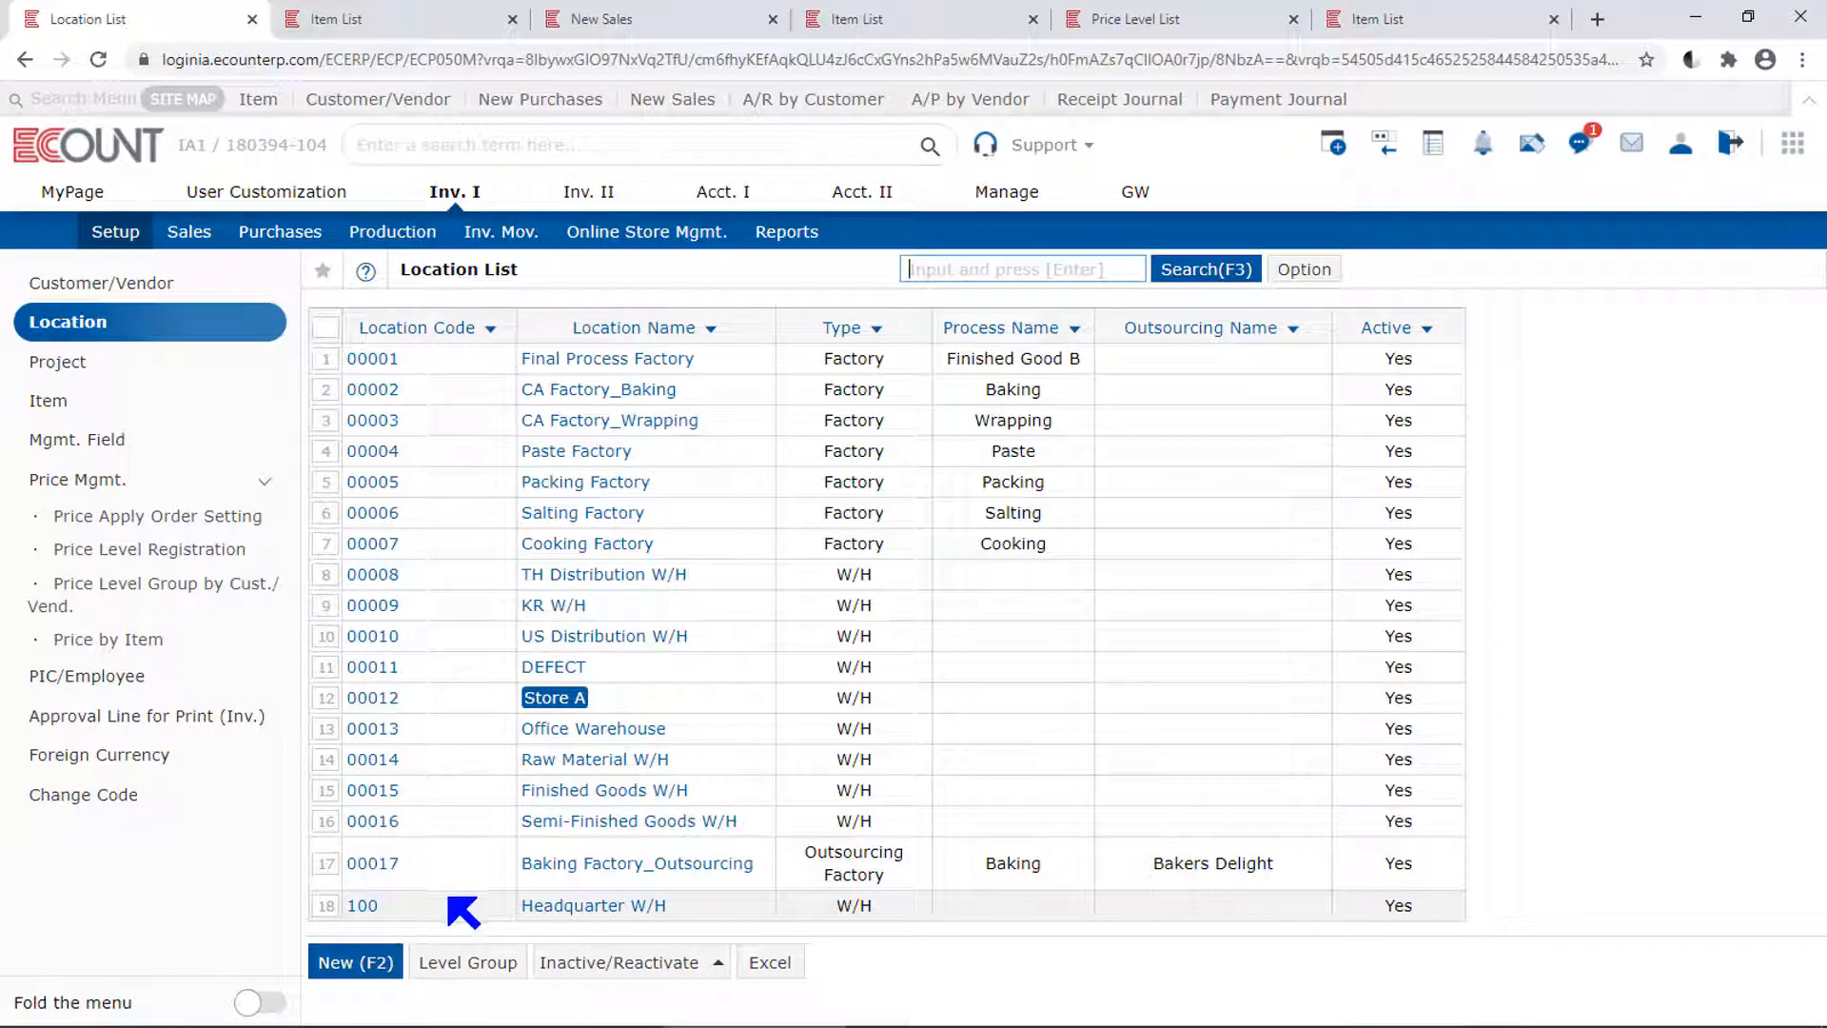
# Open a new sales entry form from the Sales module and delete its temporarily saved data
pyautogui.click(194, 245)
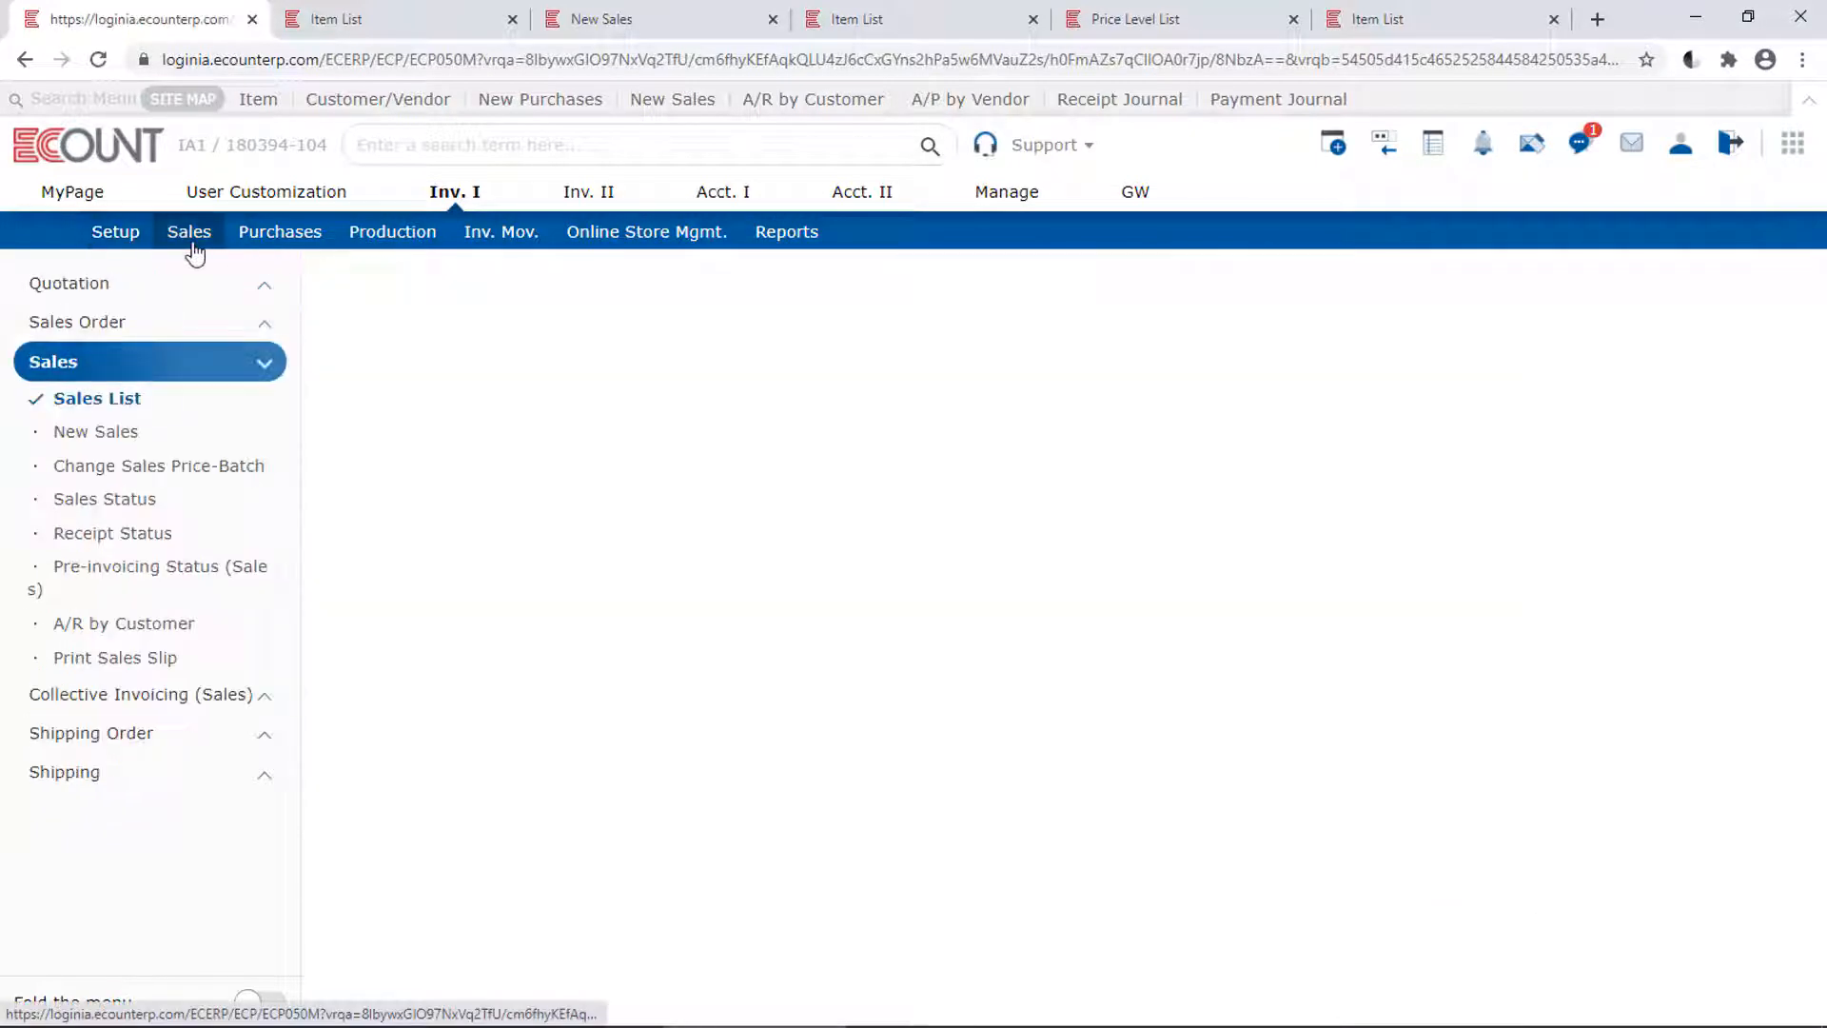
pyautogui.click(164, 443)
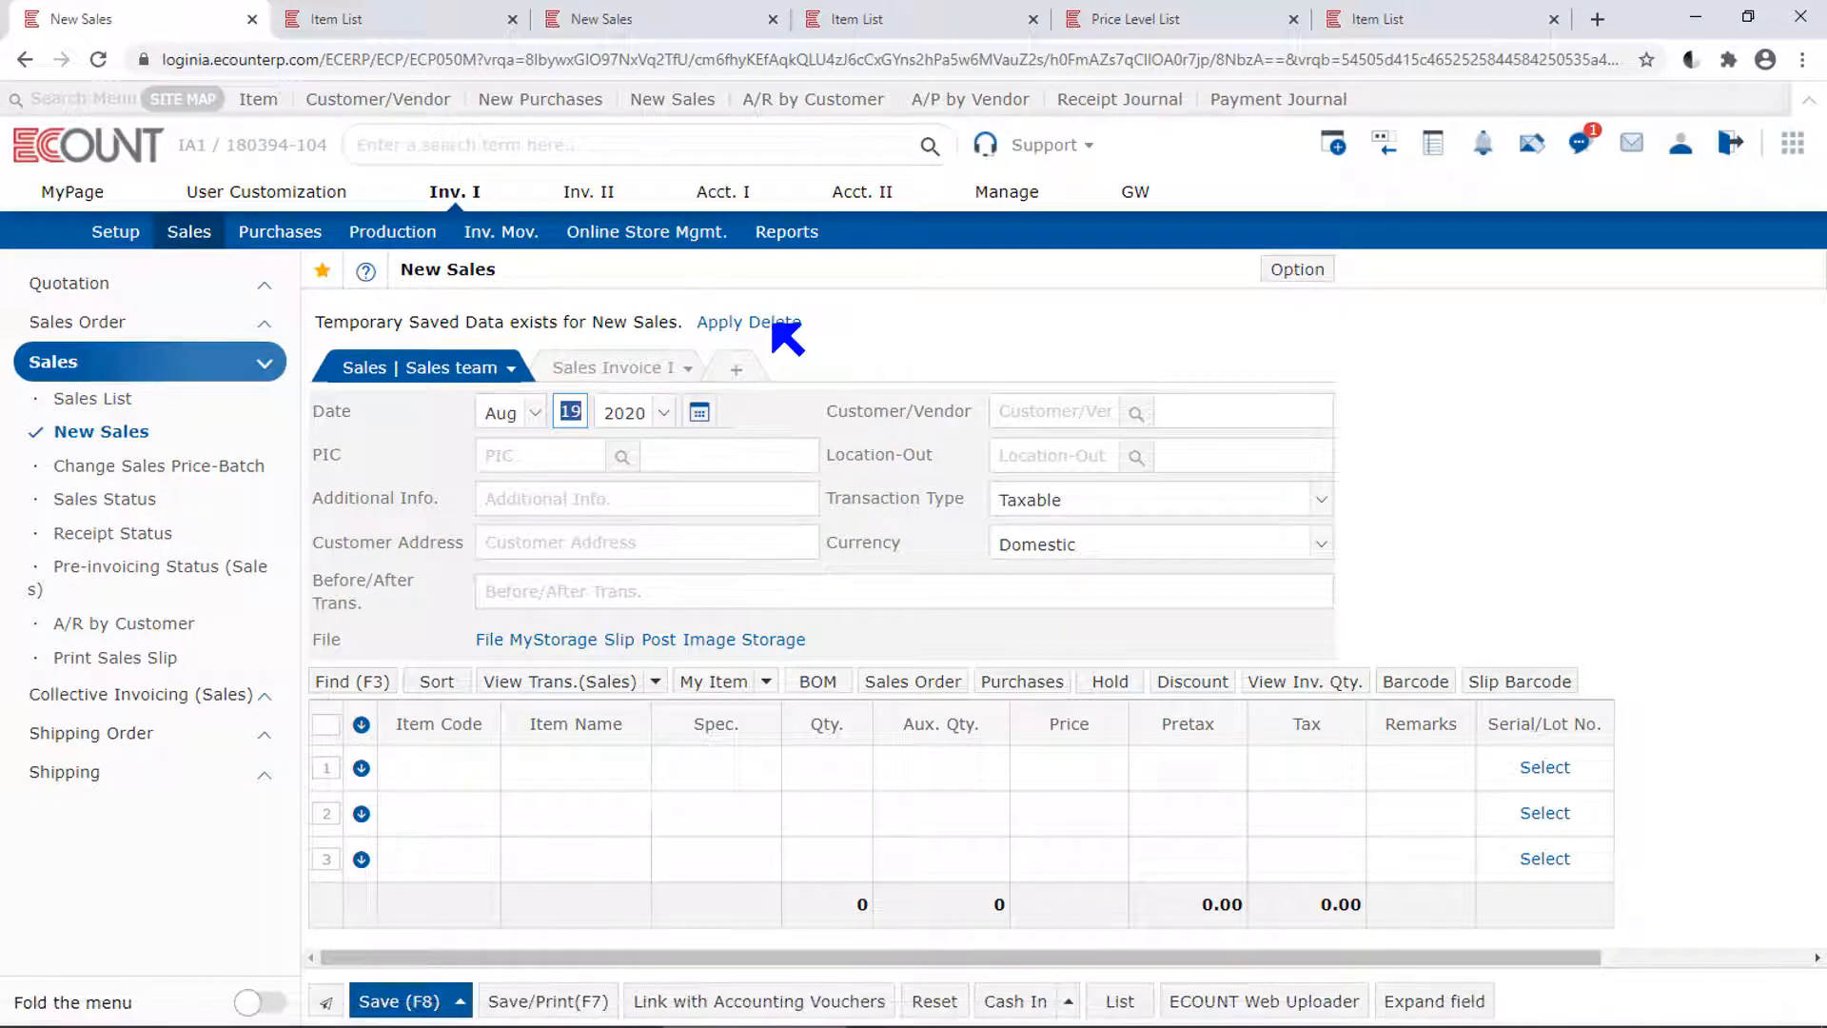
pyautogui.click(772, 323)
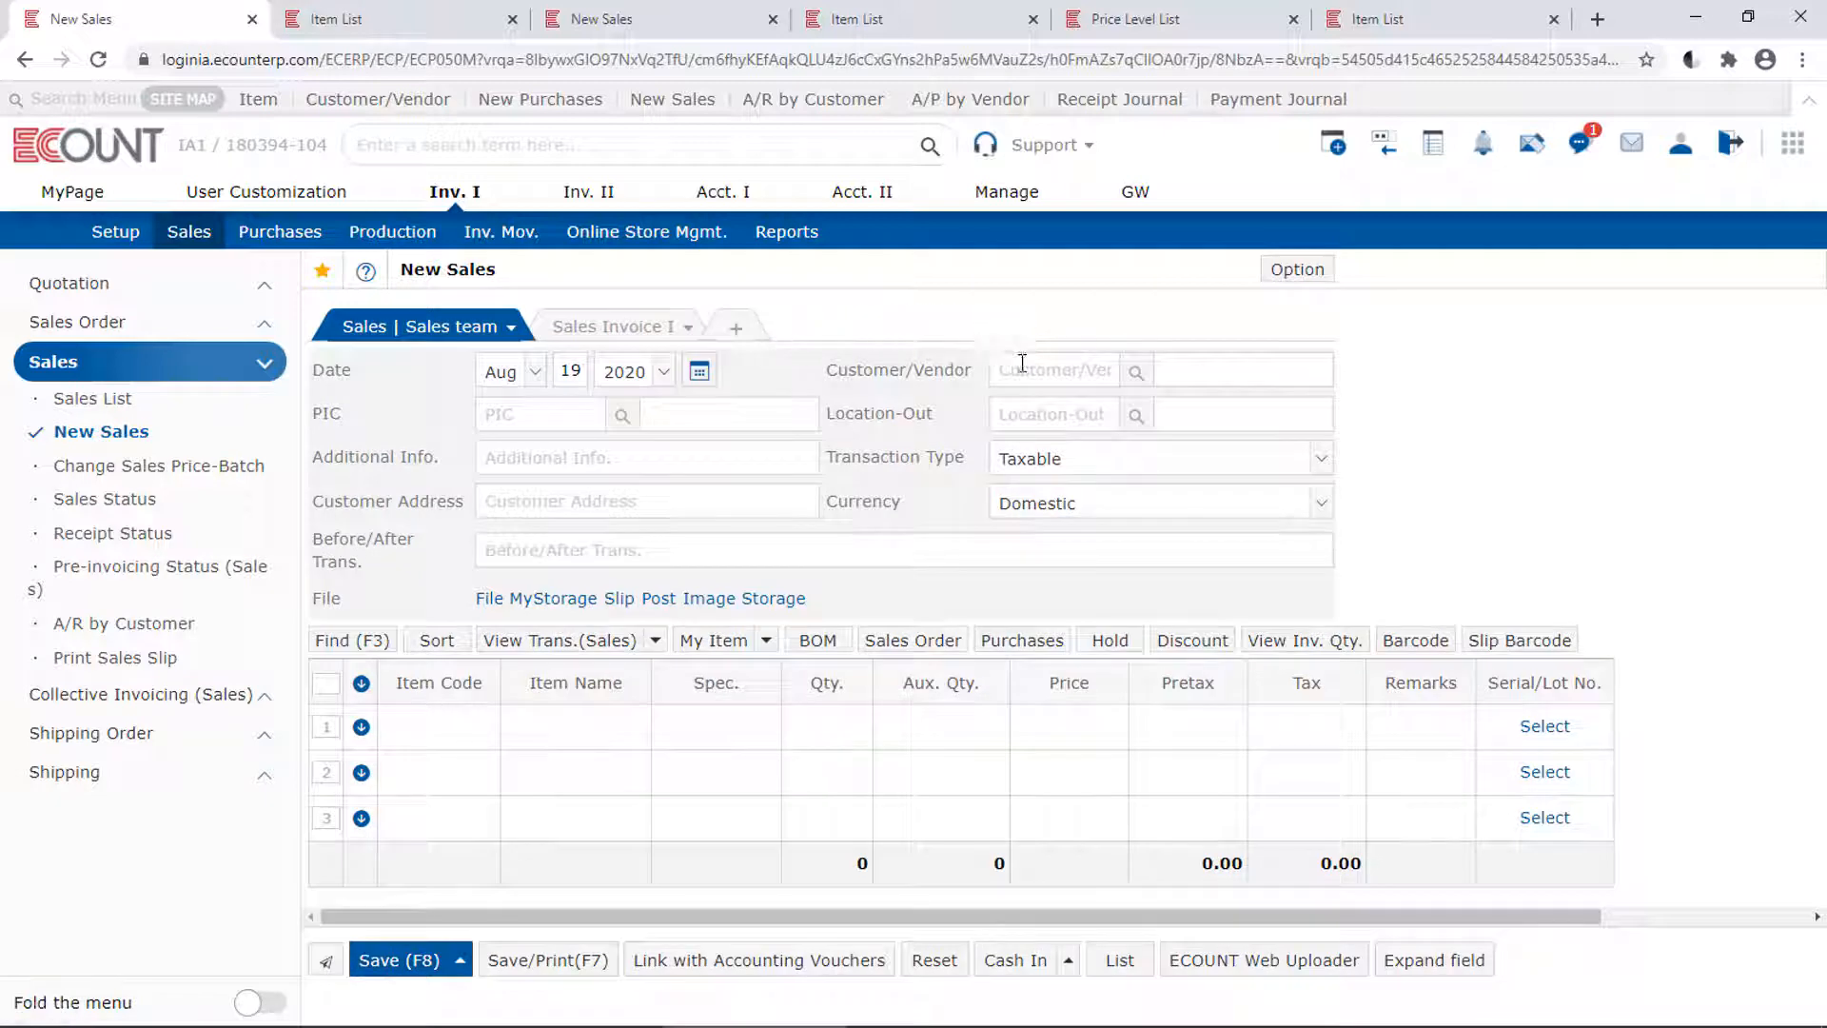
# Set the sale's Location-Out to Store A and enter Light bulb as the first line item
pyautogui.click(1036, 415)
pyautogui.write('store a')
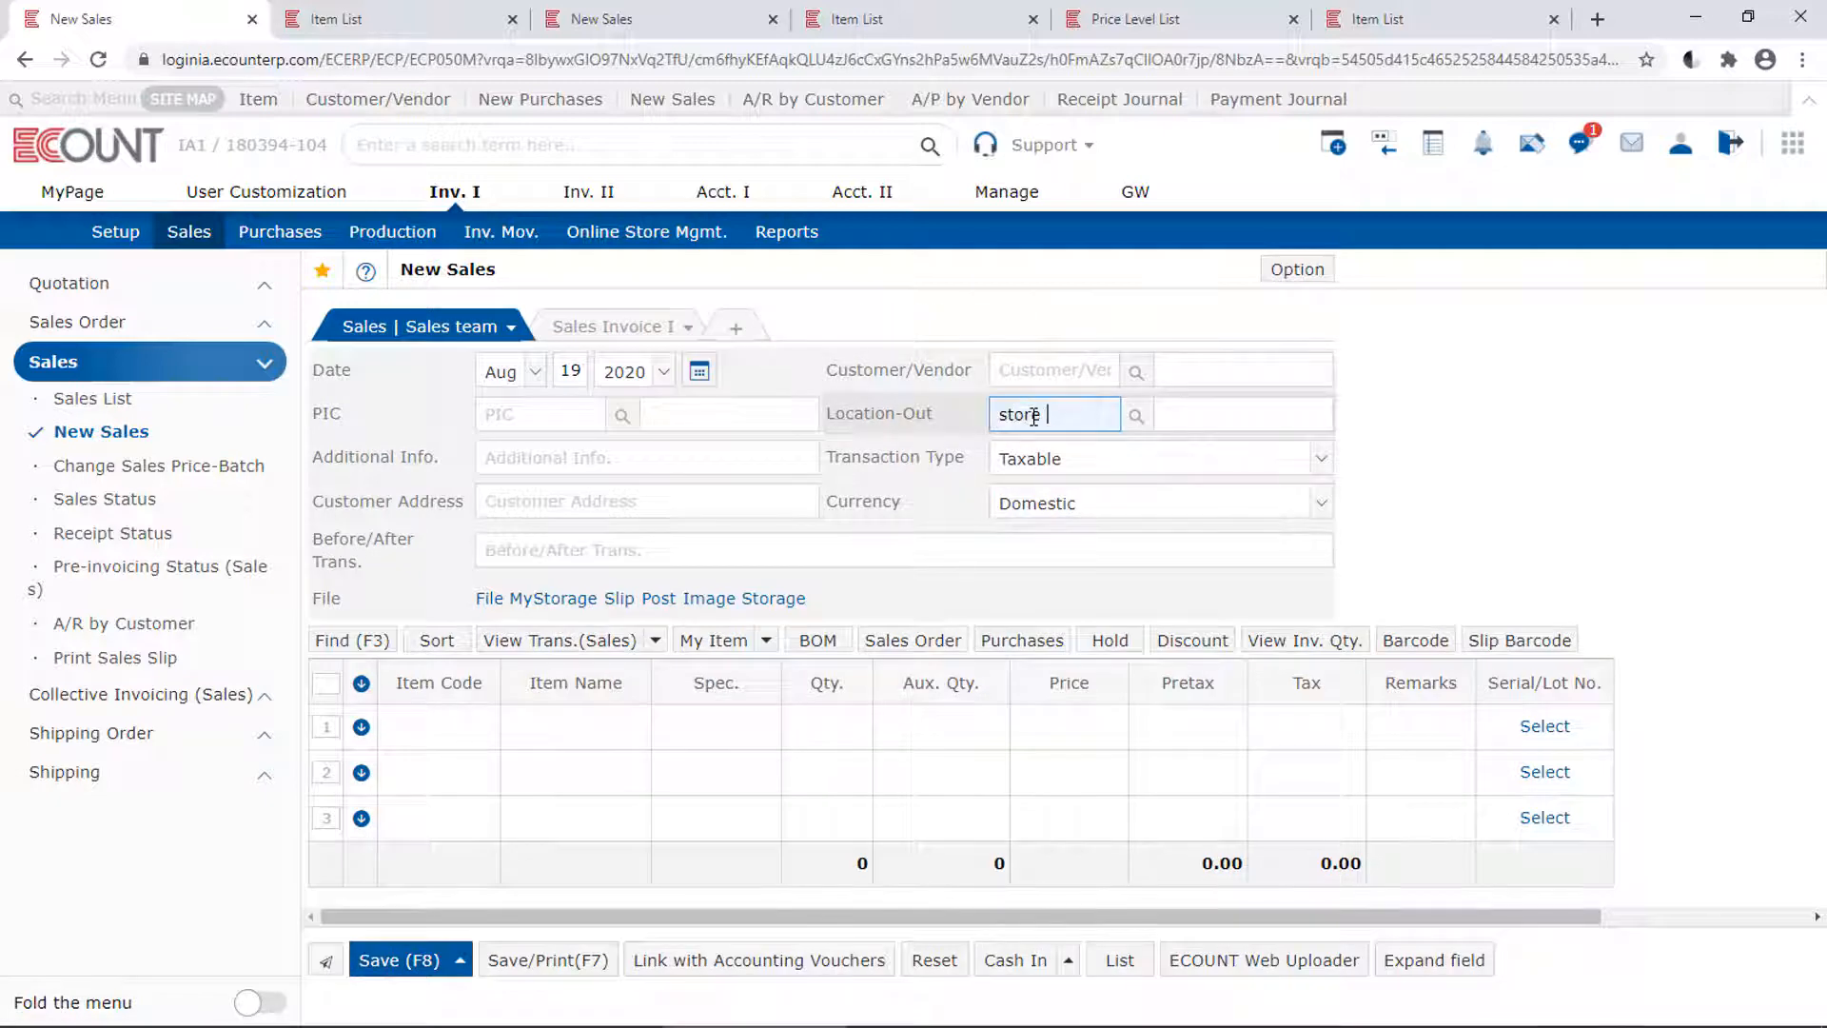
pyautogui.press('Return')
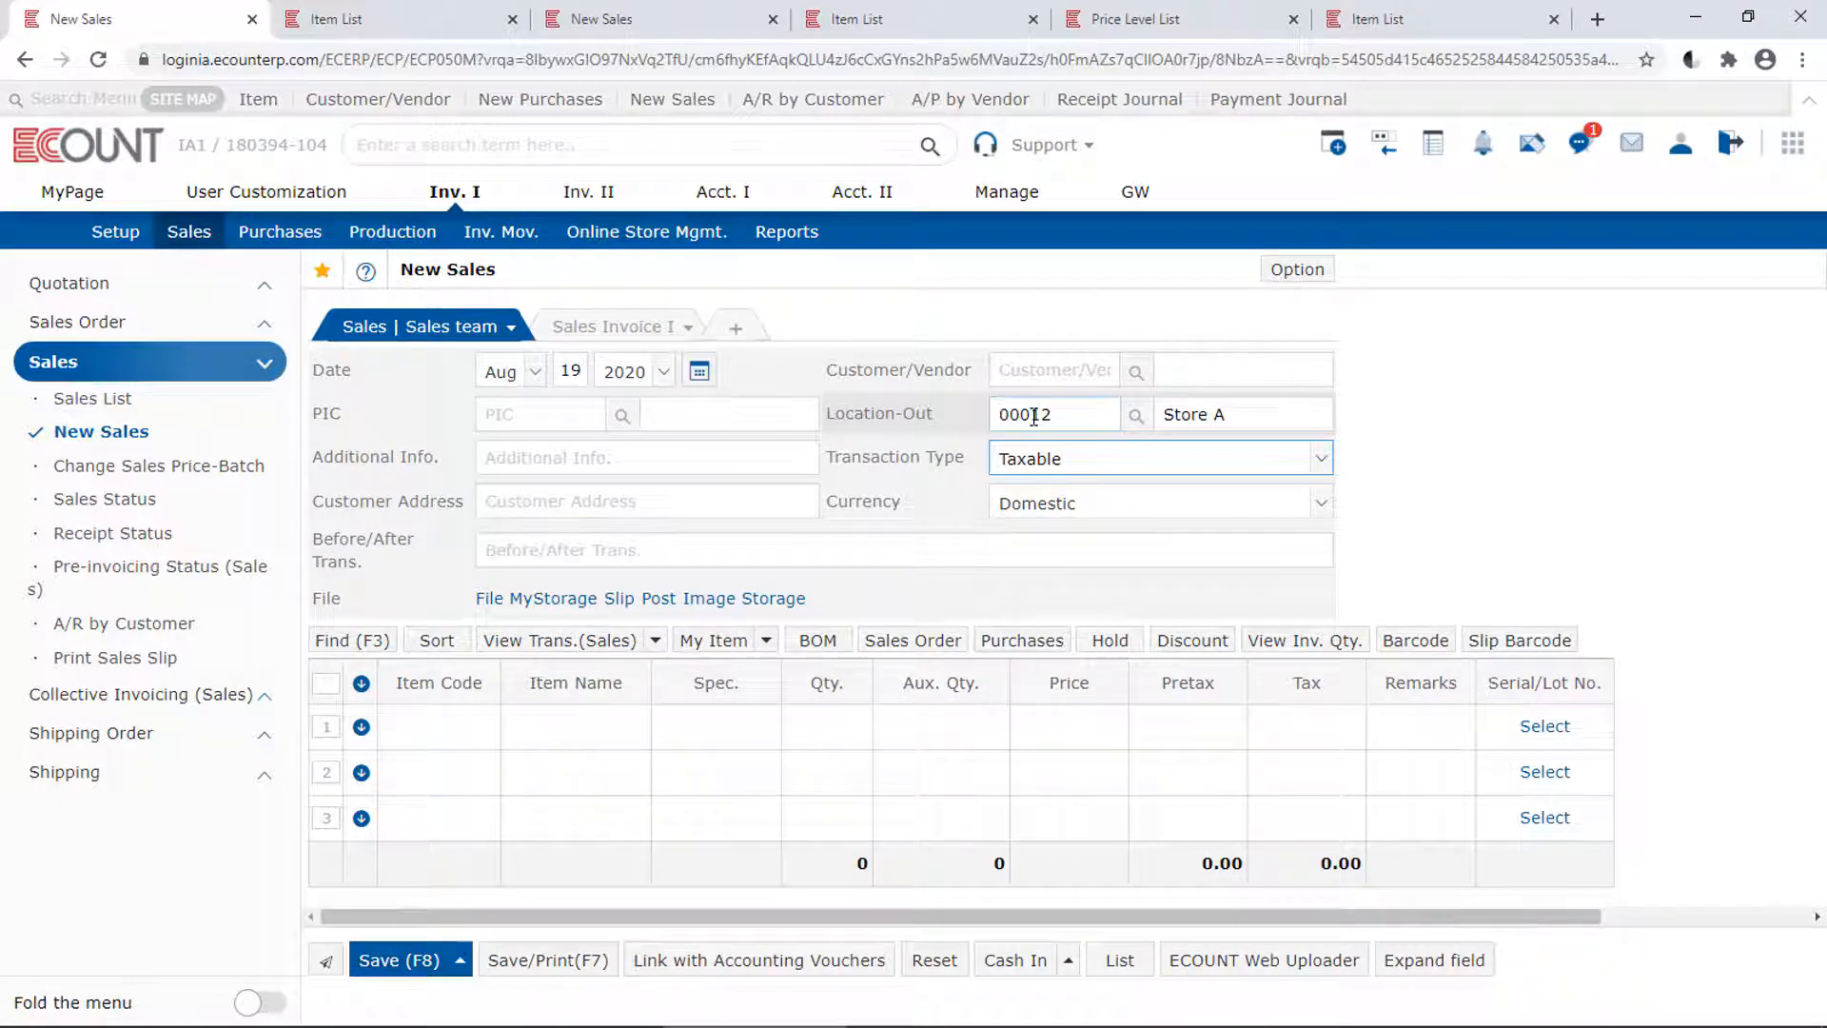
pyautogui.click(452, 729)
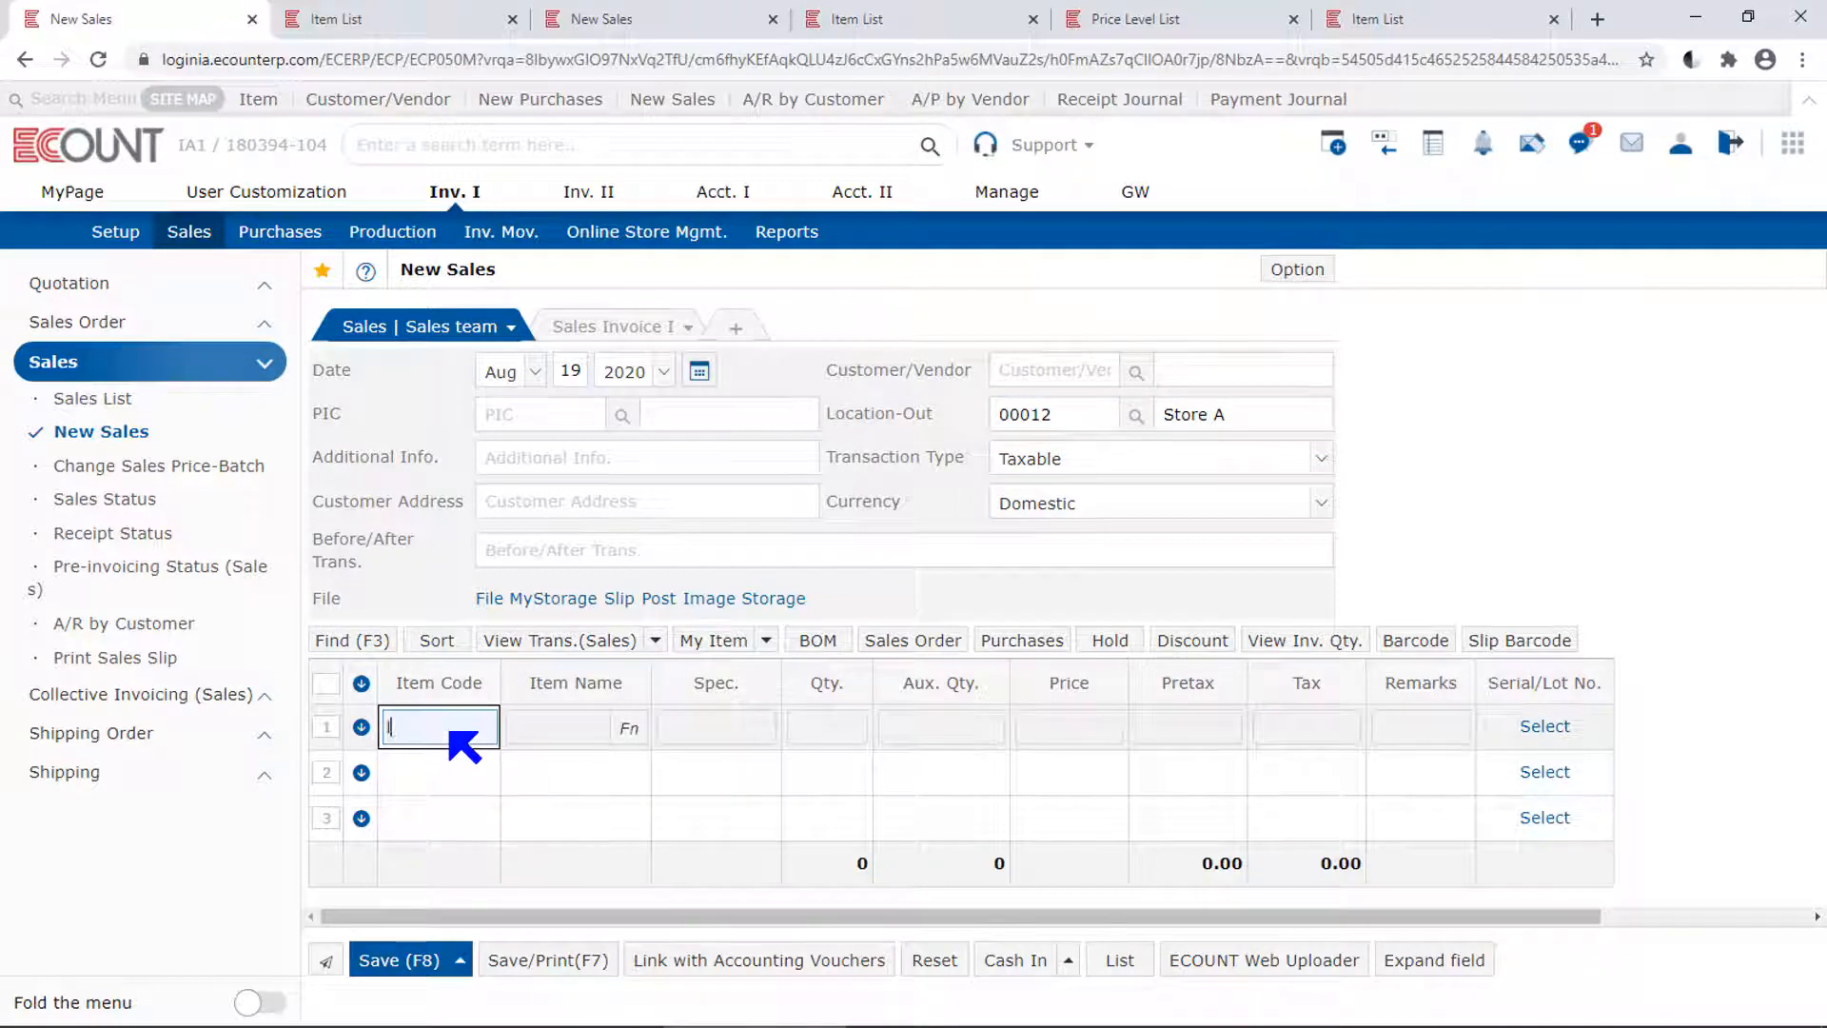
pyautogui.write('light bulb')
pyautogui.press('Return')
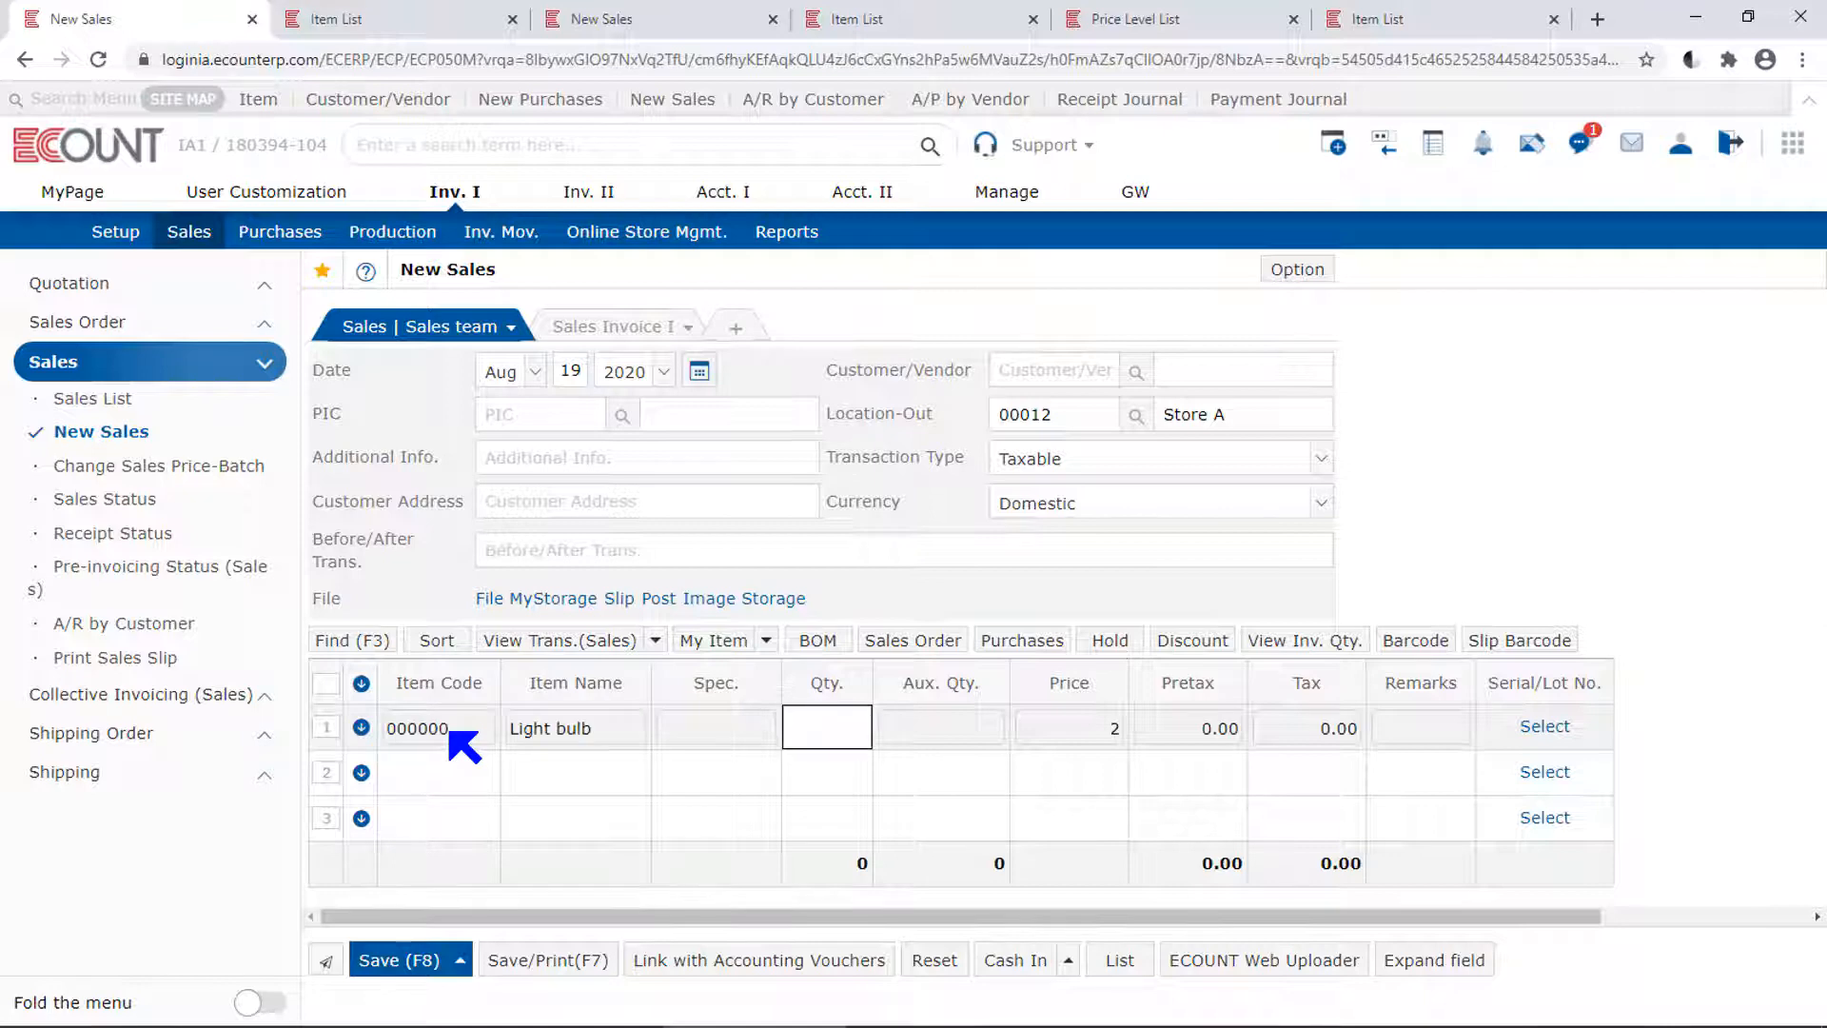